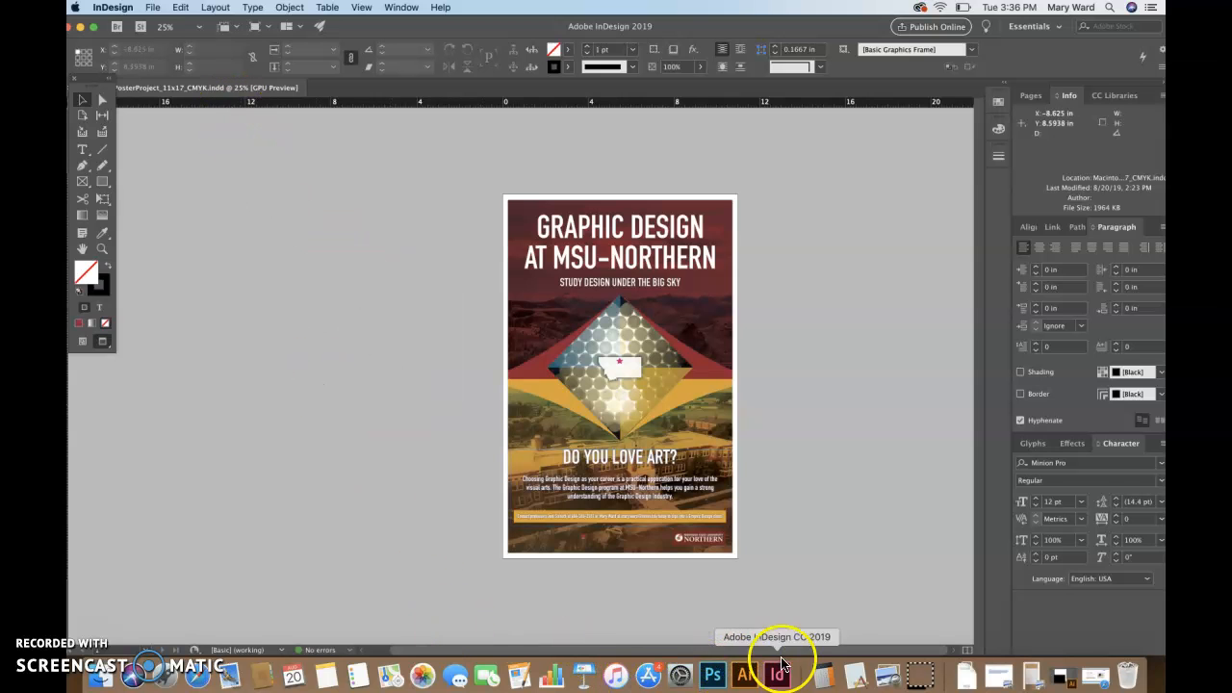
- Switch to Safari and load msun.edu in the tab showing the Poster Construction 3 video
click(195, 677)
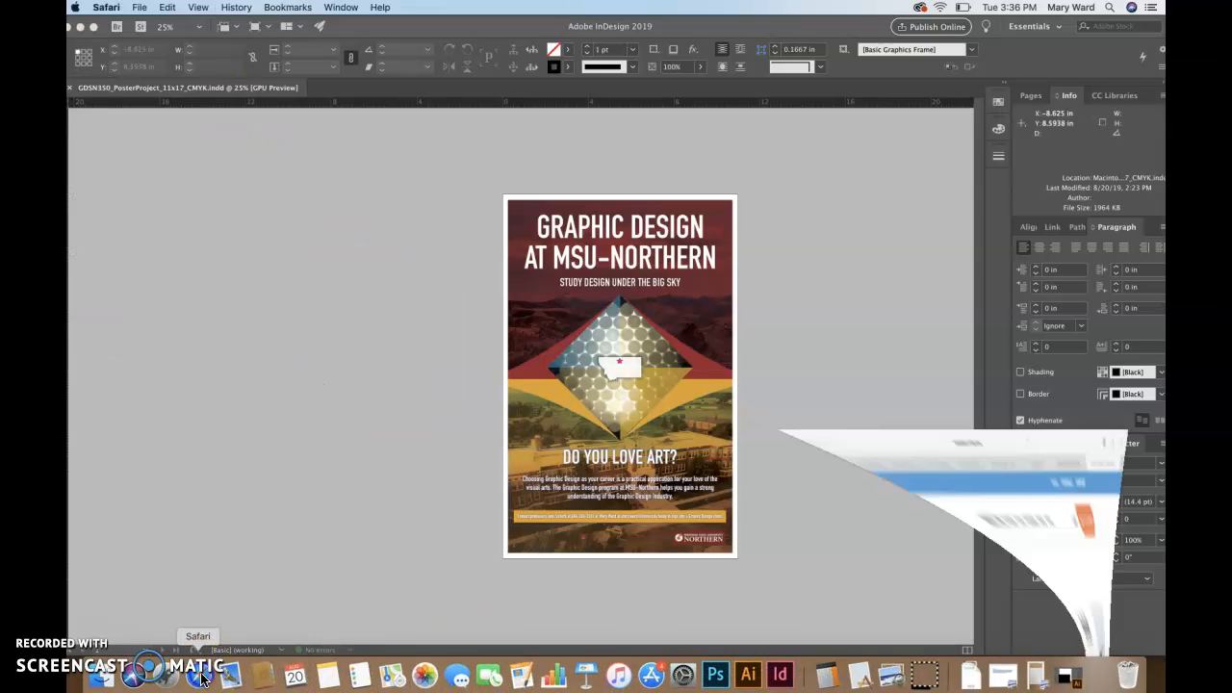
click(149, 65)
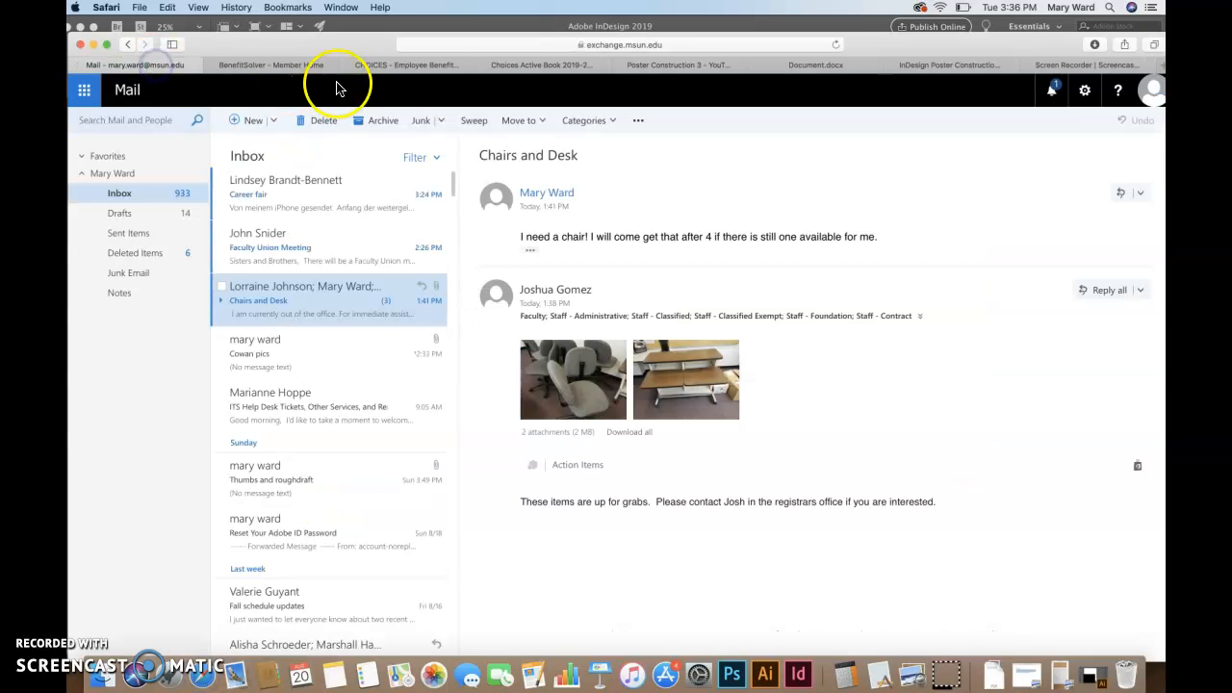
click(685, 65)
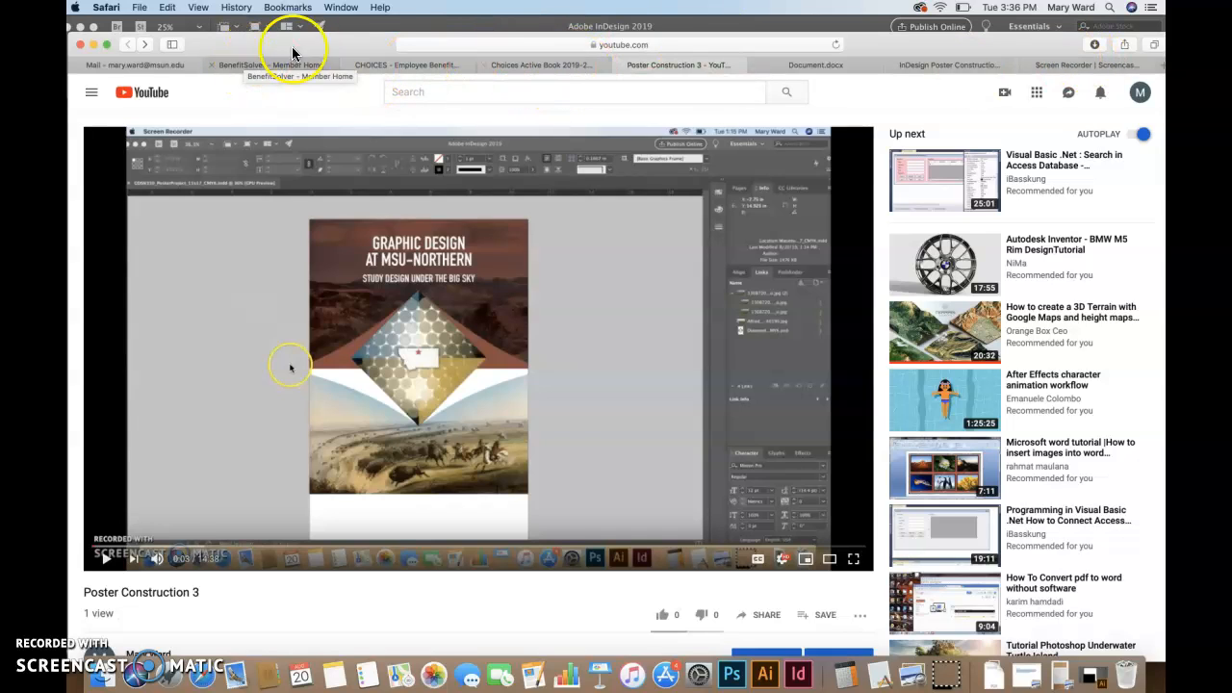
click(661, 46)
text(msun.edu)
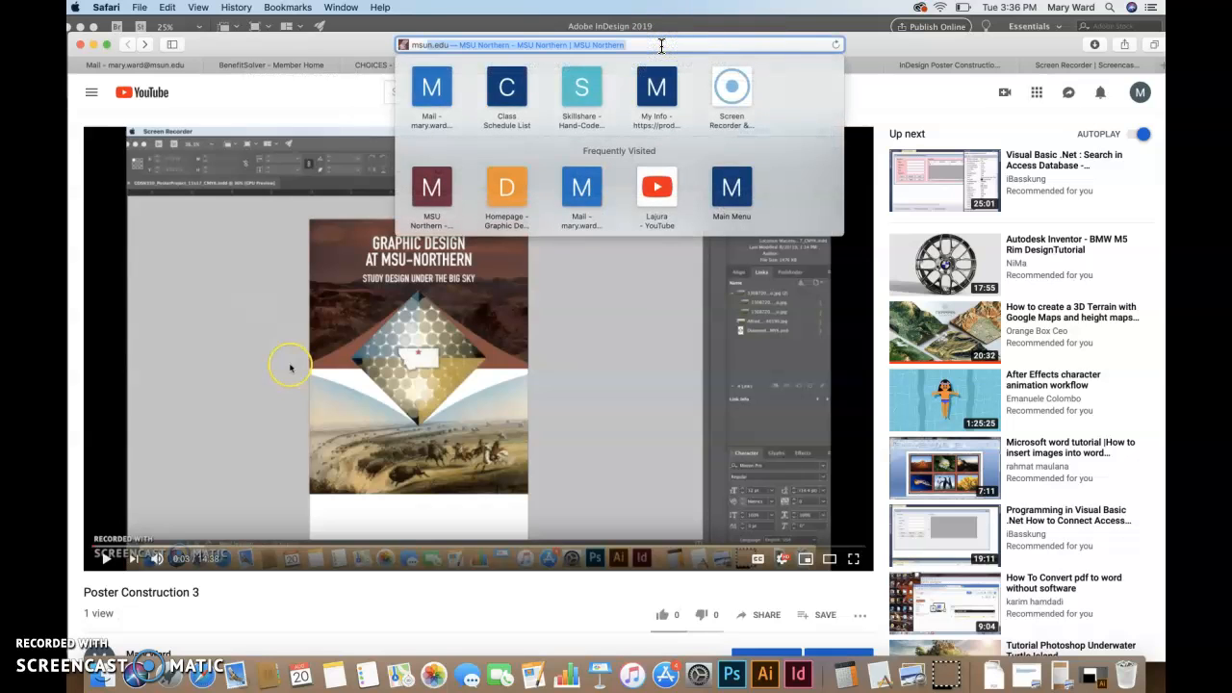
key(Return)
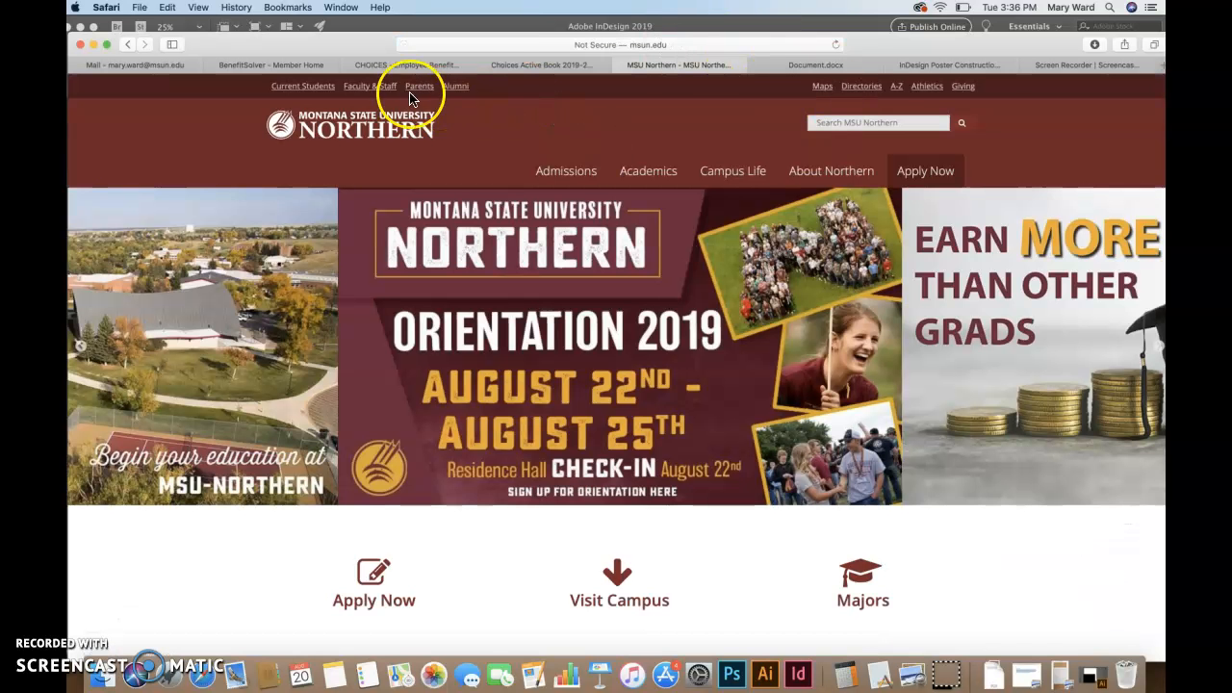
- Go to Brightspace through the Faculty & Staff page and log in with the saved NetID and password
click(383, 88)
click(910, 173)
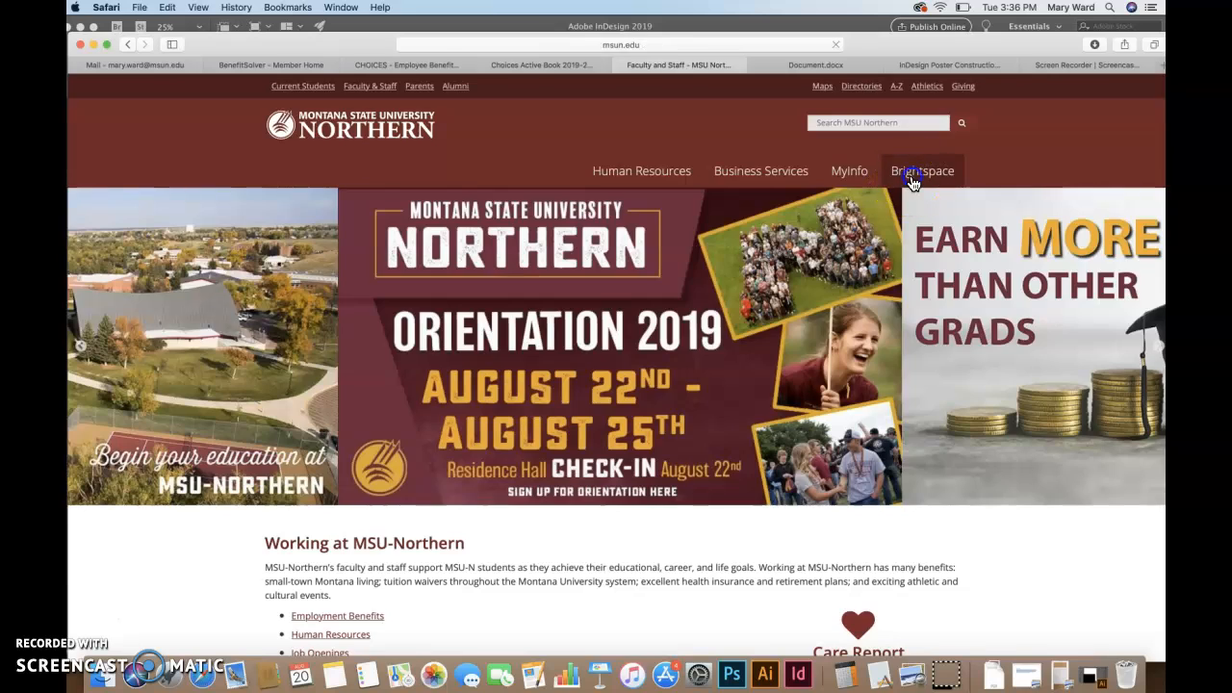
click(111, 196)
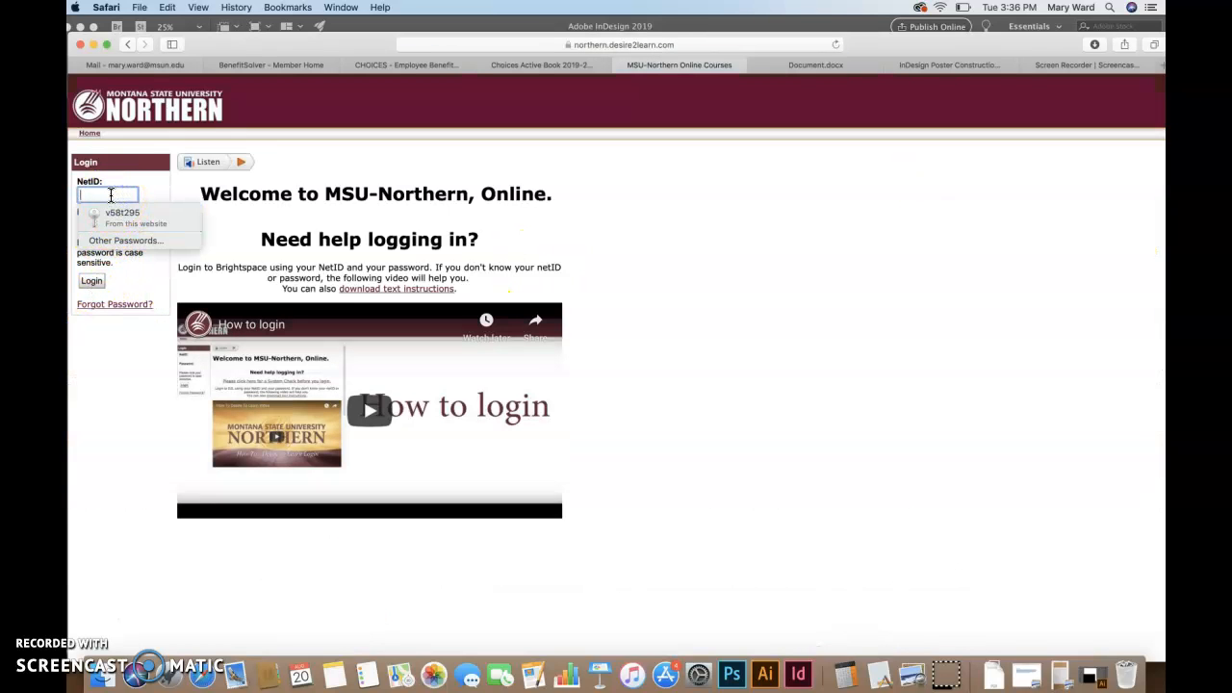
click(121, 223)
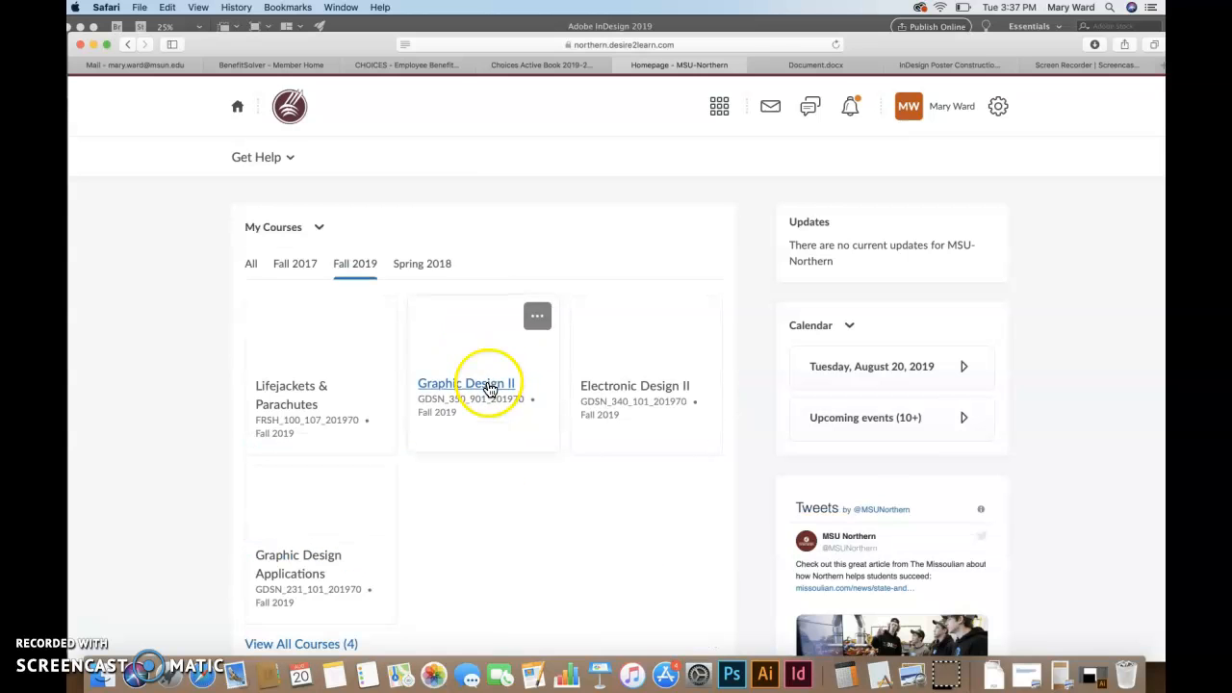
- Open the Graphic Design II course and bring up its Week 2 content list
click(490, 385)
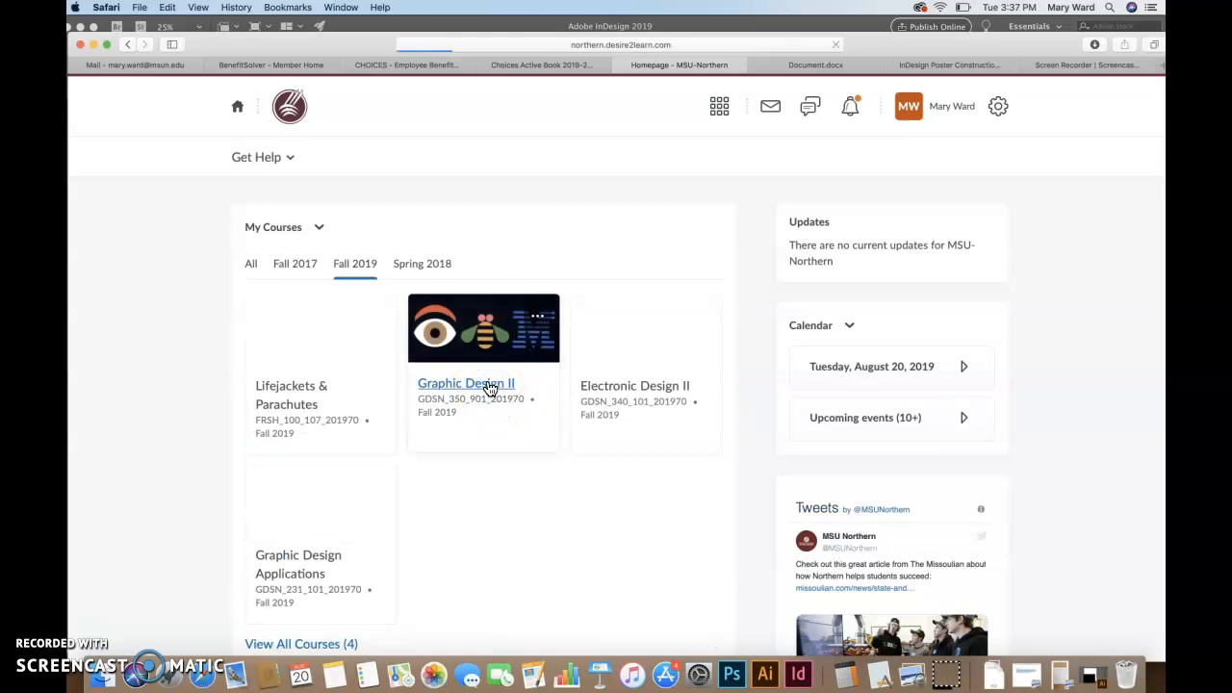
click(355, 160)
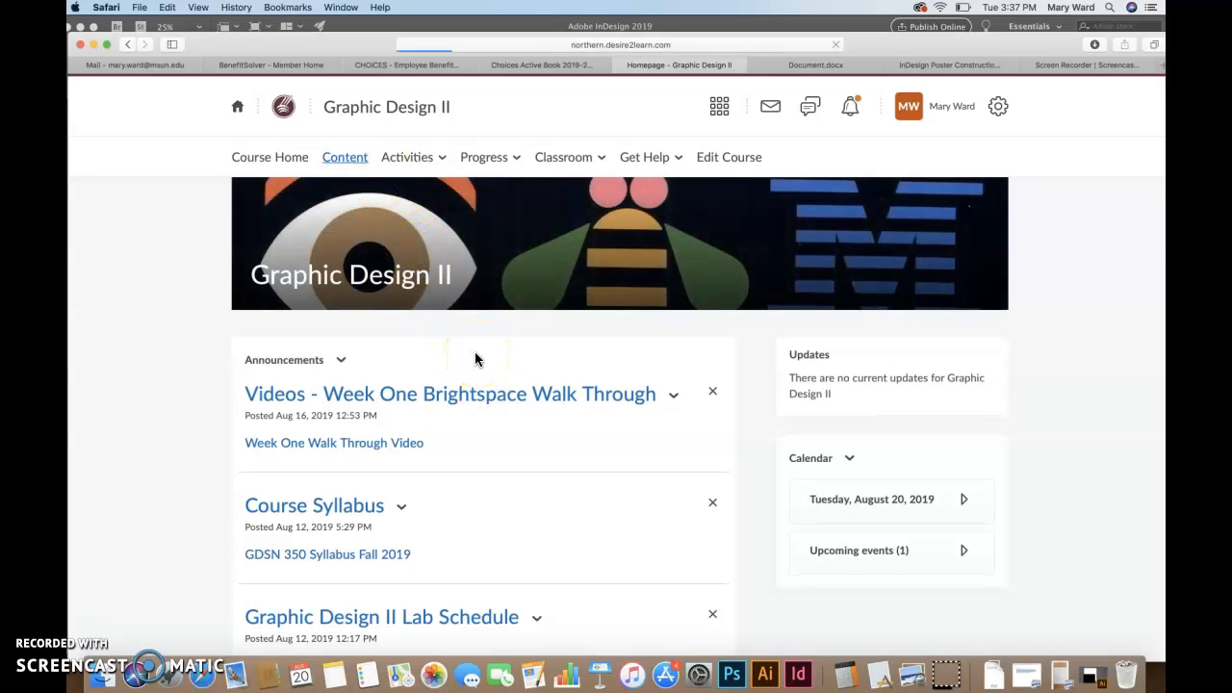
scroll(605, 510, down, 3)
scroll(606, 512, down, 3)
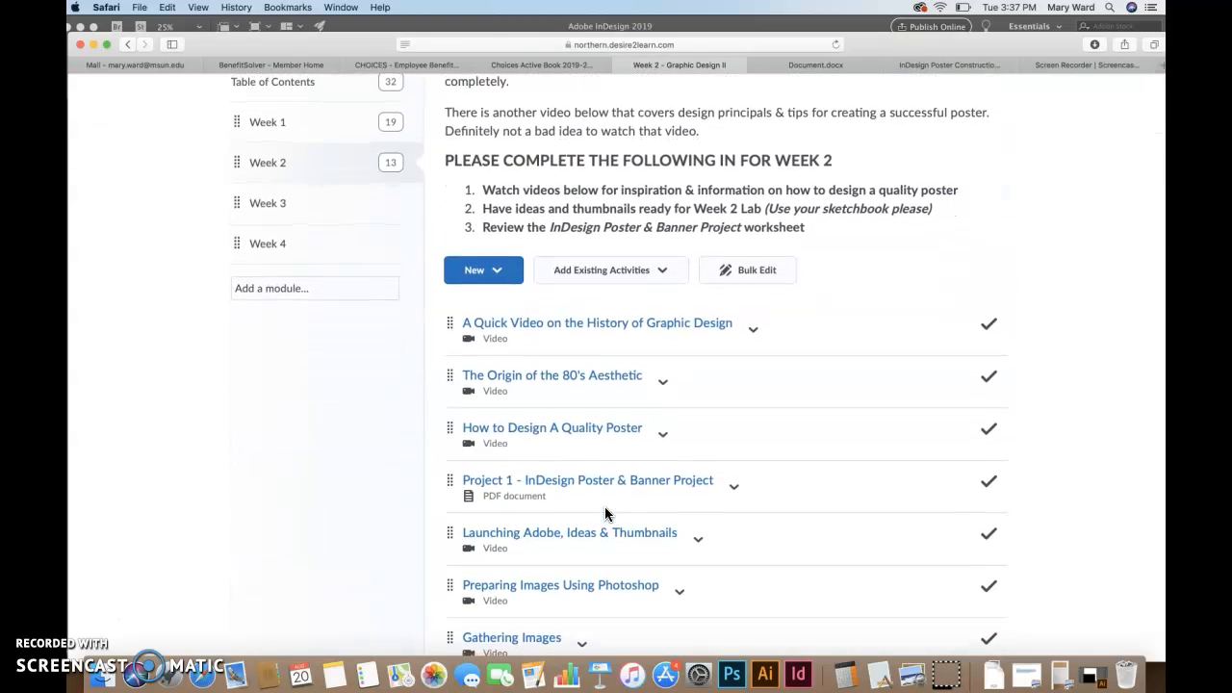
scroll(605, 514, down, 3)
- Open the Project 1 - InDesign Poster & Banner Project document and review its size, bleed and process requirements
click(568, 351)
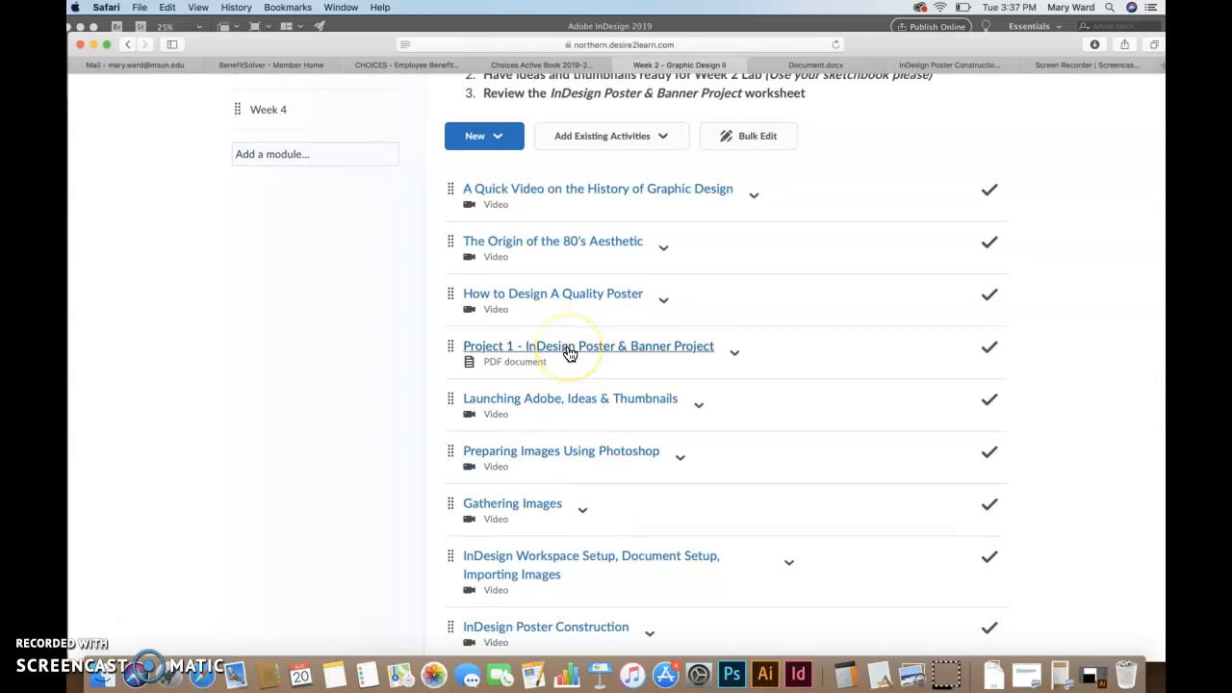
scroll(568, 353, up, 8)
scroll(568, 354, down, 7)
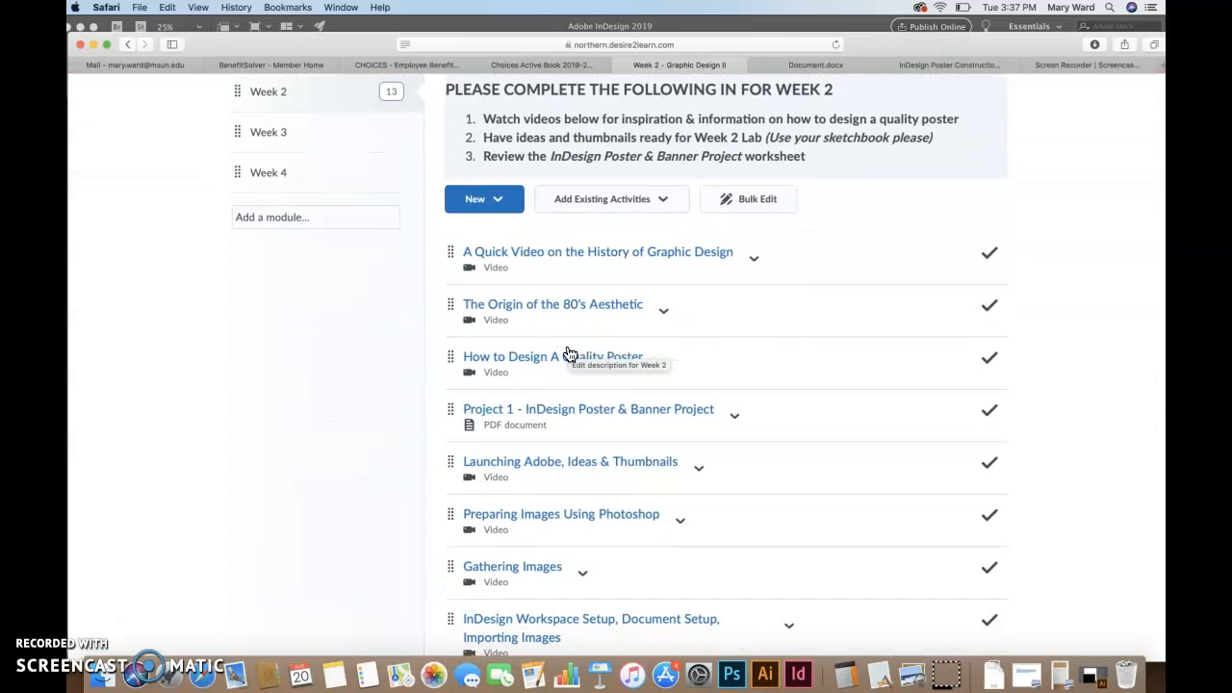
click(568, 418)
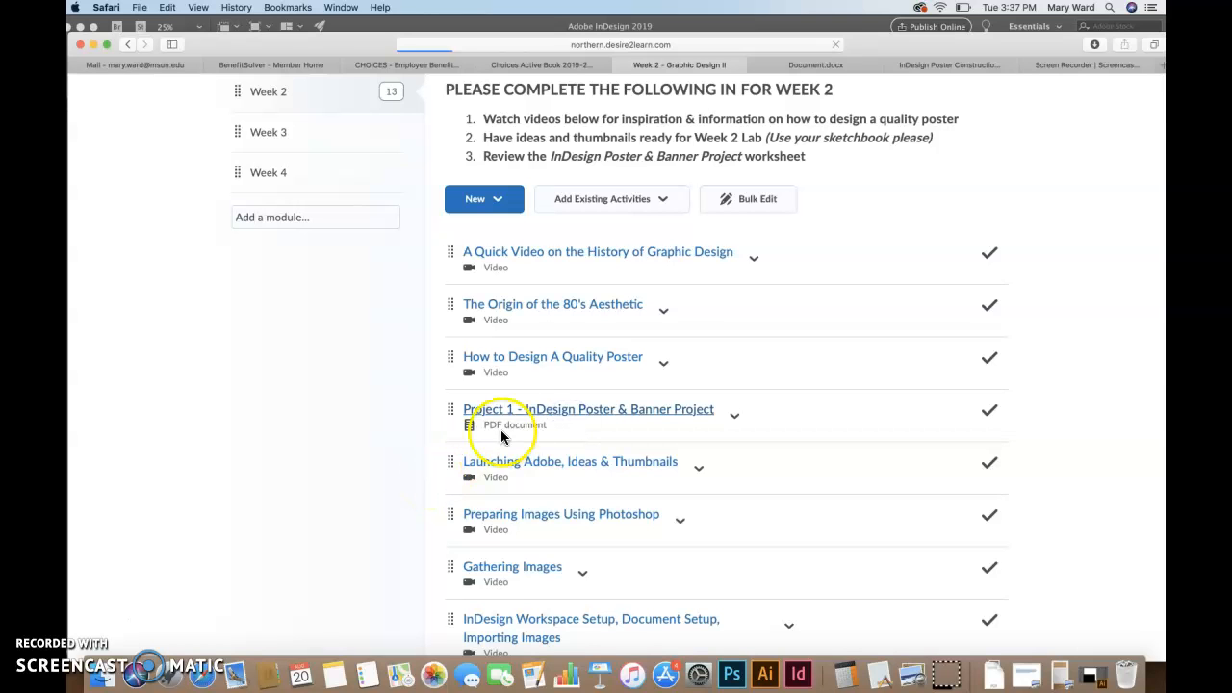
scroll(500, 523, down, 1)
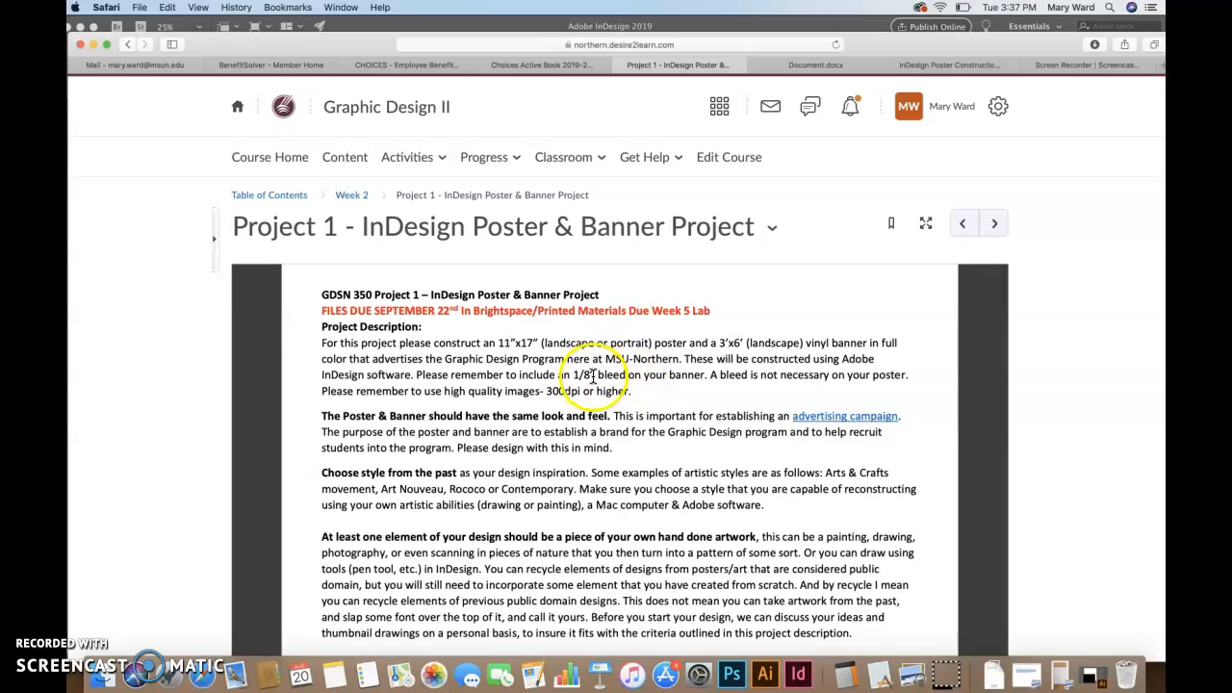
scroll(634, 404, down, 5)
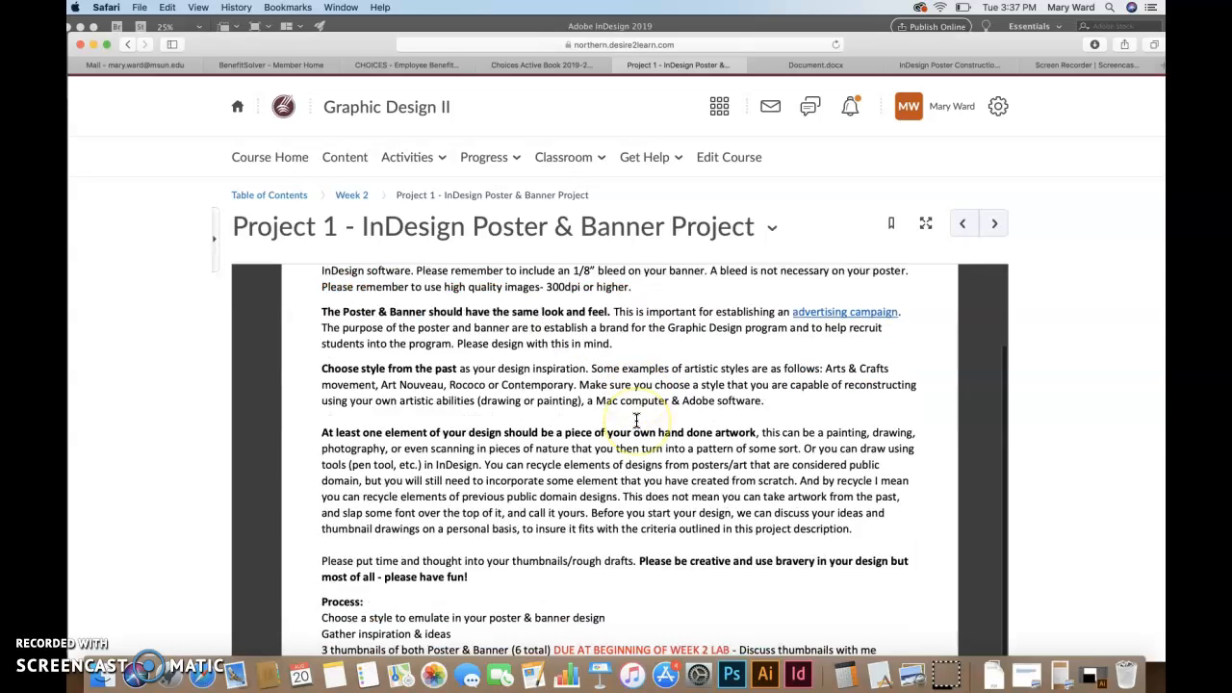
scroll(637, 420, down, 1)
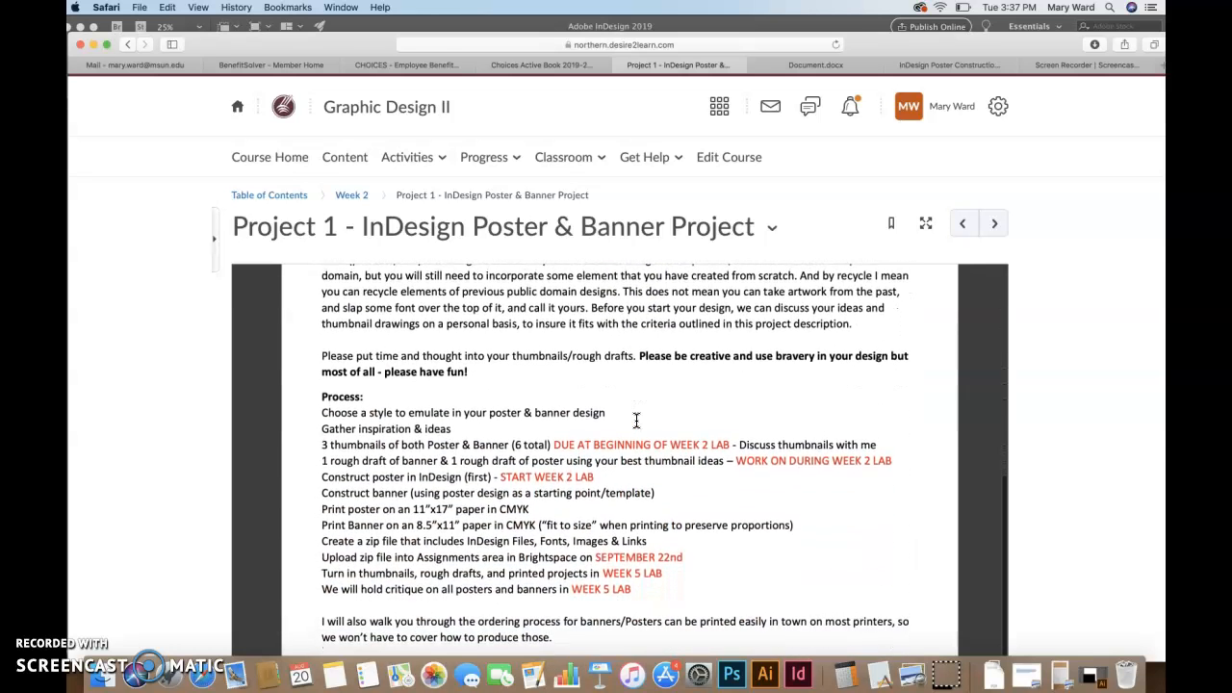
scroll(636, 421, up, 10)
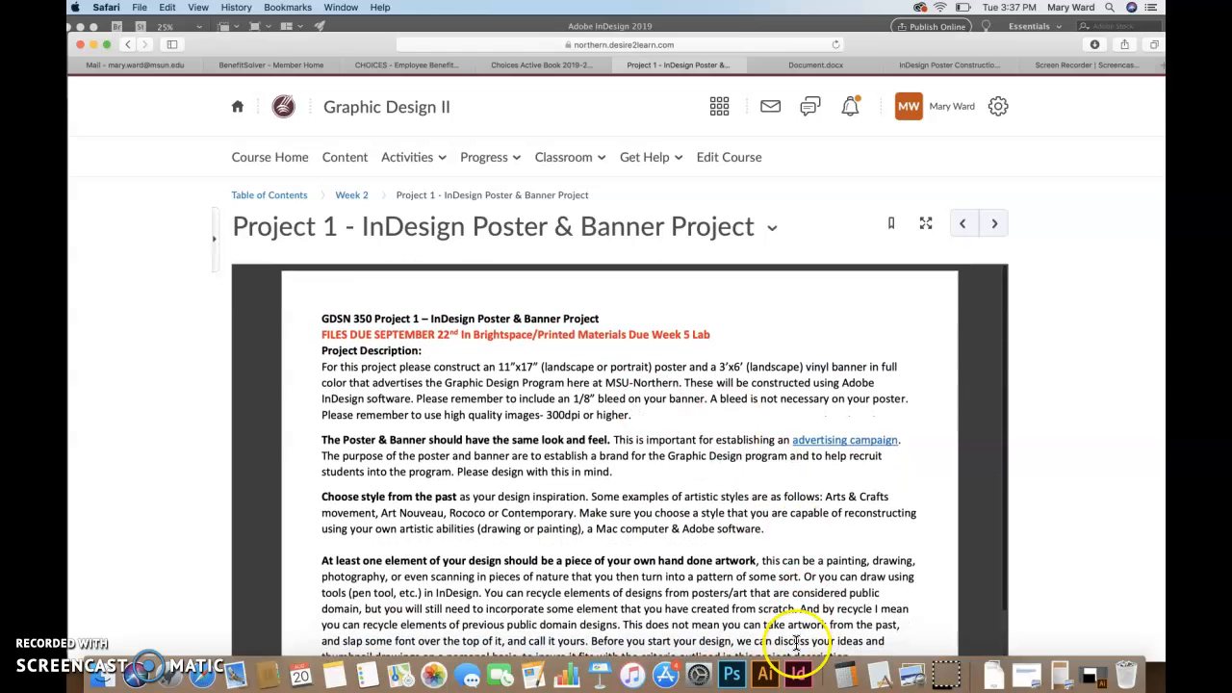
- Switch to InDesign, start a new document and set its units to inches
click(799, 674)
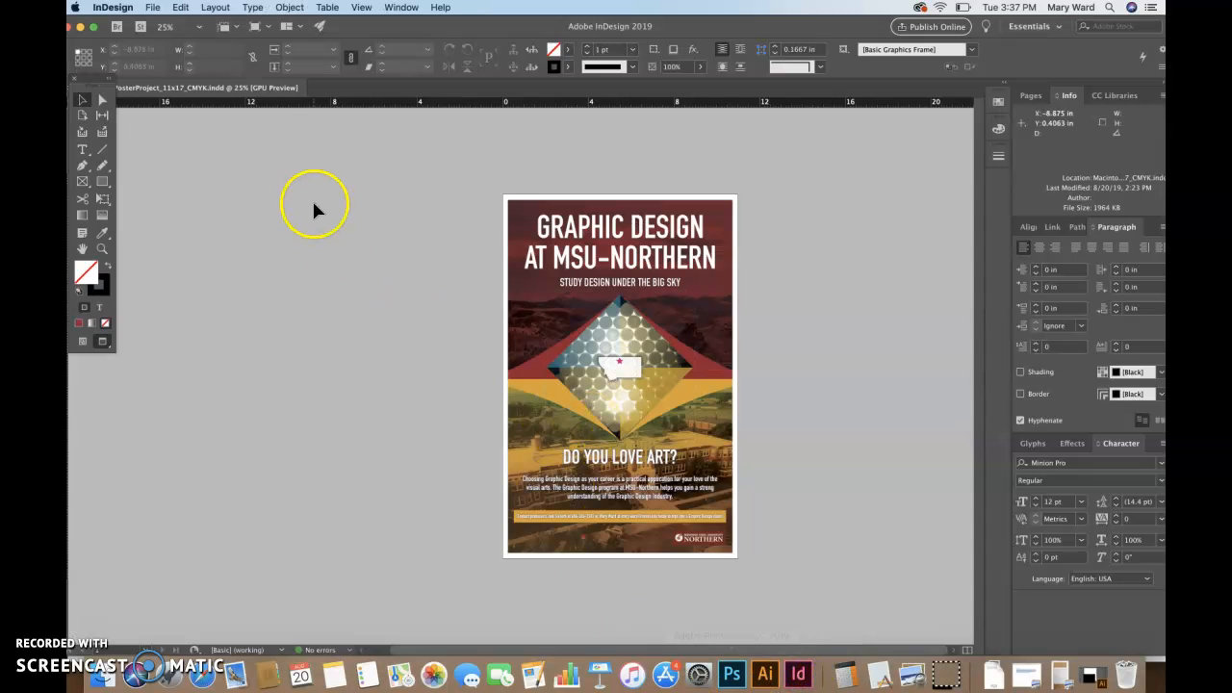
click(153, 8)
mouse_move(164, 26)
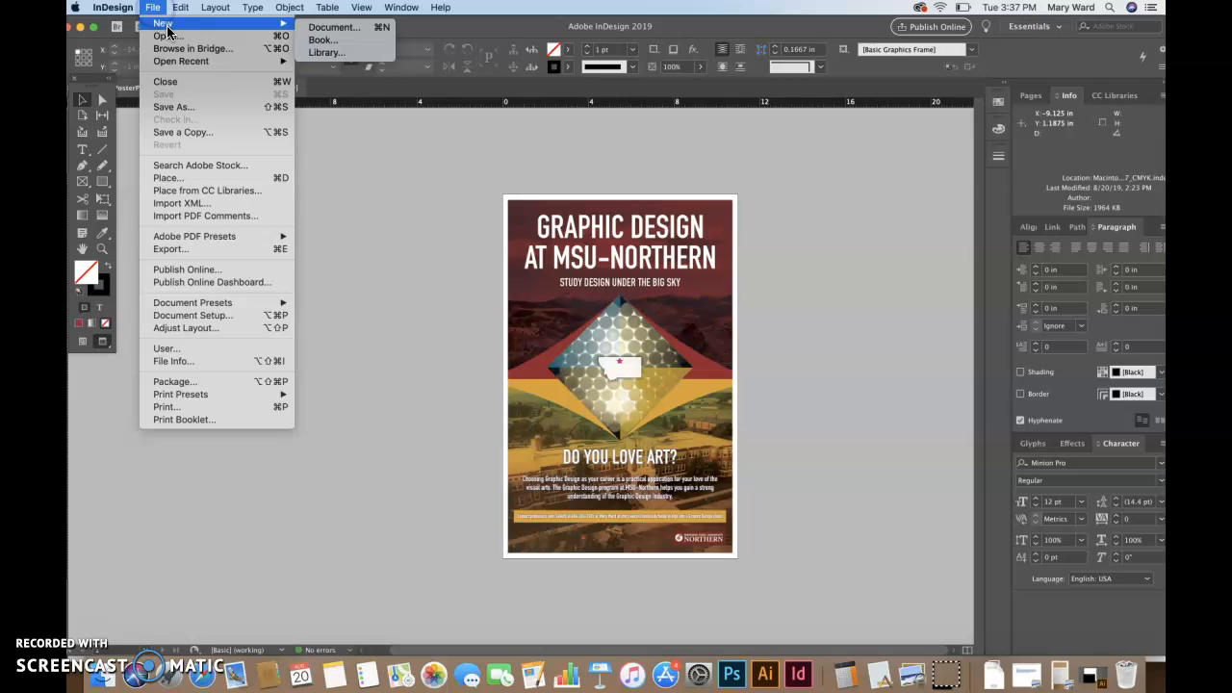
click(330, 30)
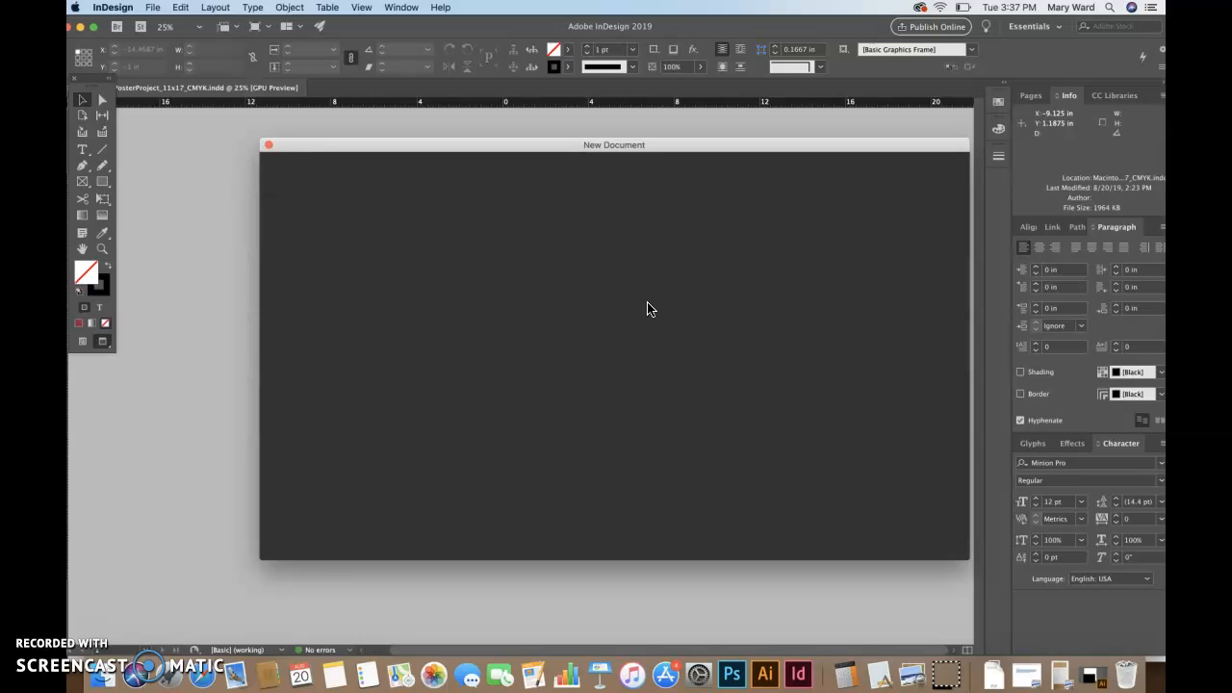
click(910, 271)
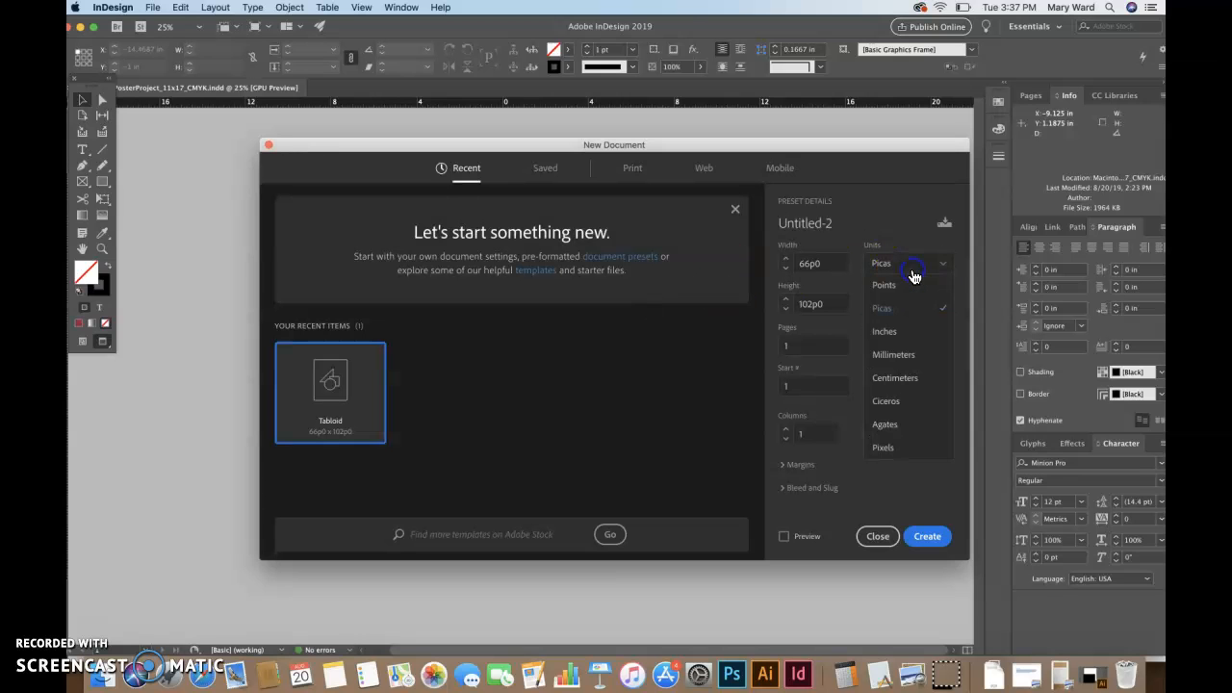
click(915, 331)
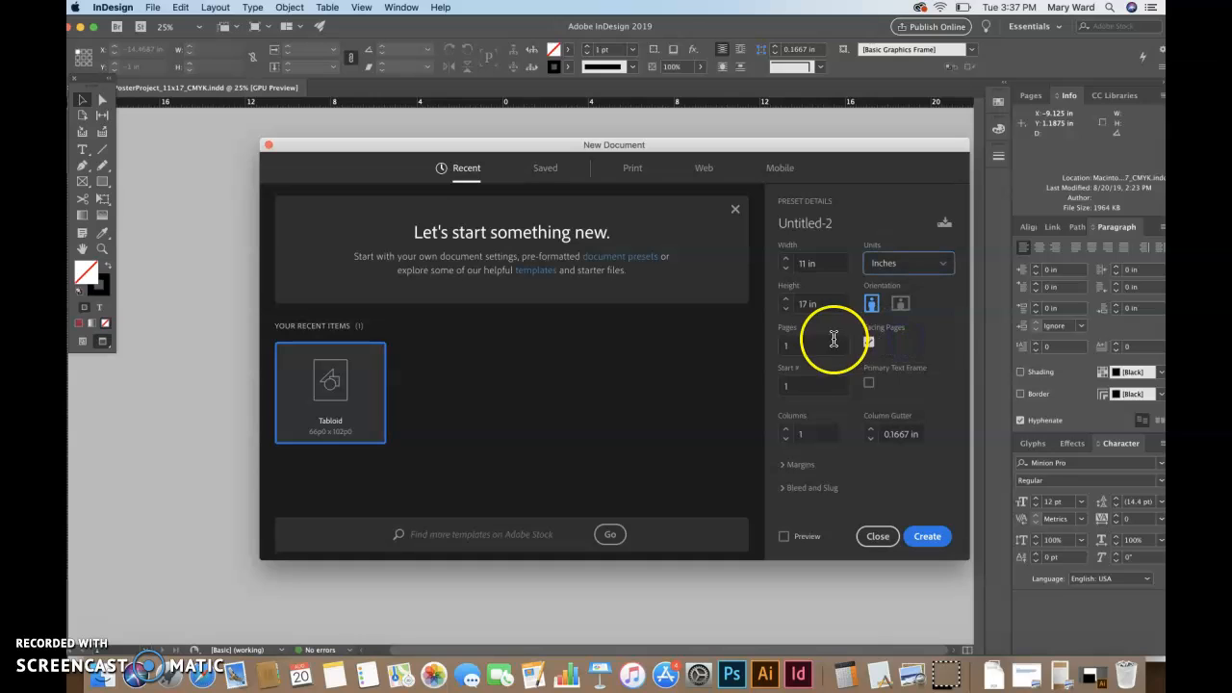
- Open Calculator and multiply 12 by 3 to convert the banner's height from feet to inches
click(834, 674)
click(736, 321)
click(766, 321)
click(848, 256)
click(809, 325)
- Clear the calculator, multiply 6 by 12 to convert the banner's width to inches, and close Calculator
click(737, 227)
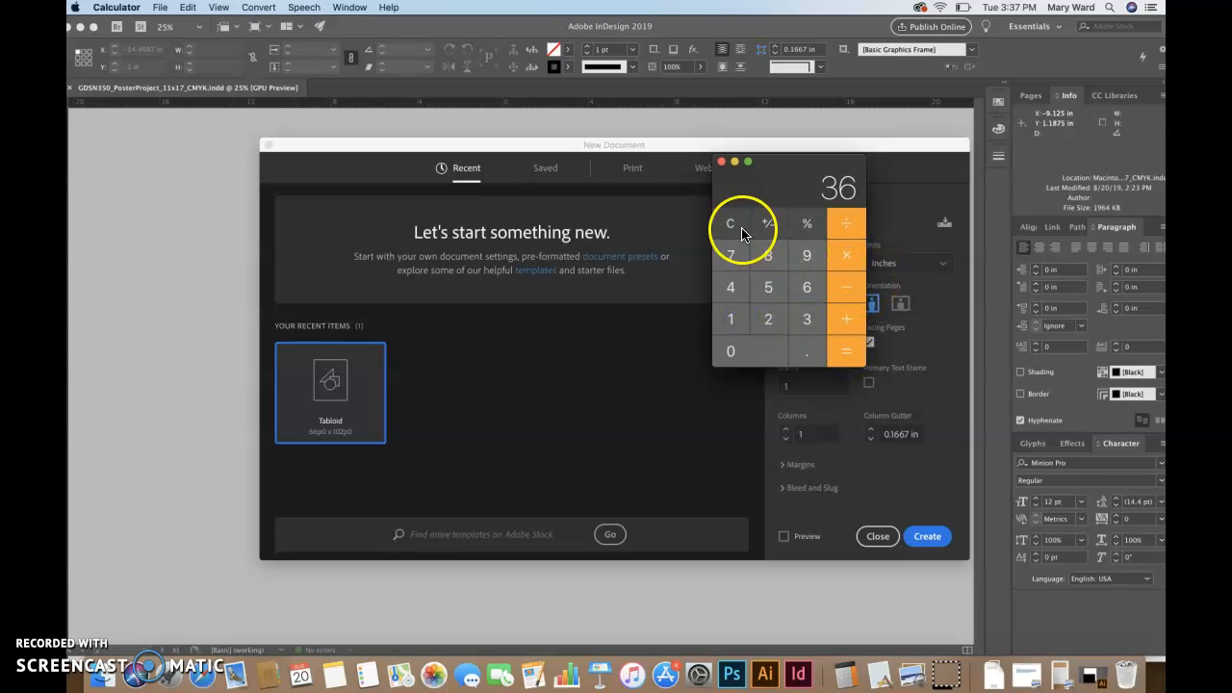
click(787, 183)
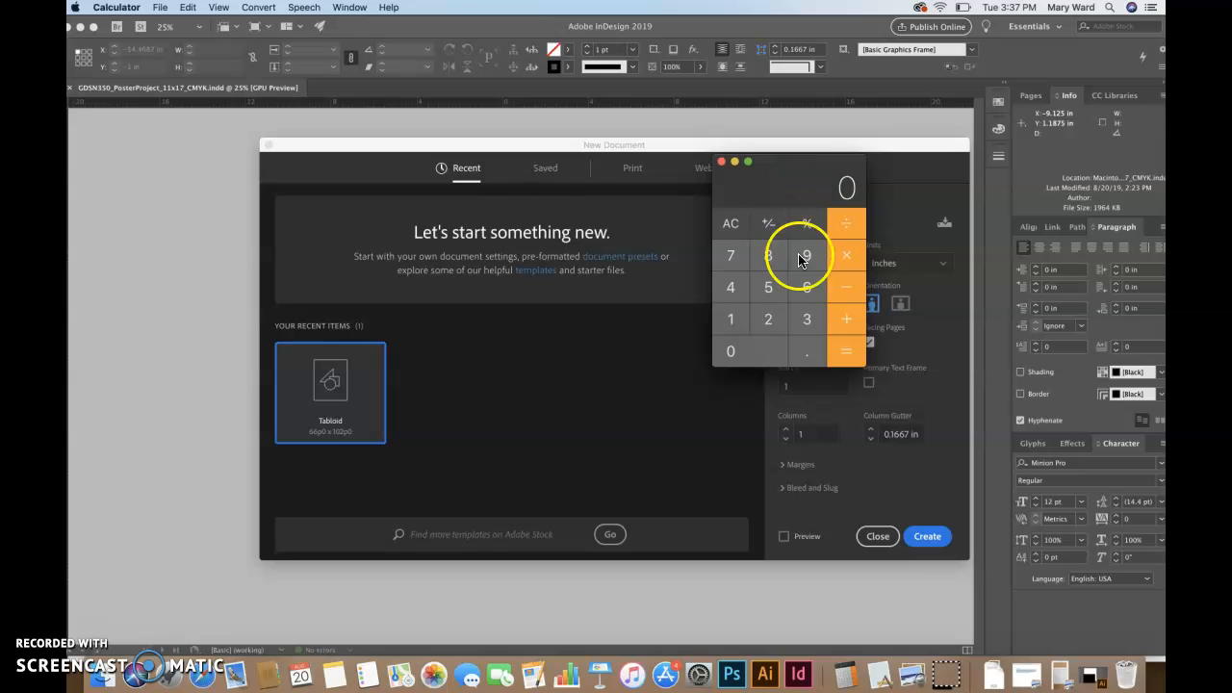
click(844, 255)
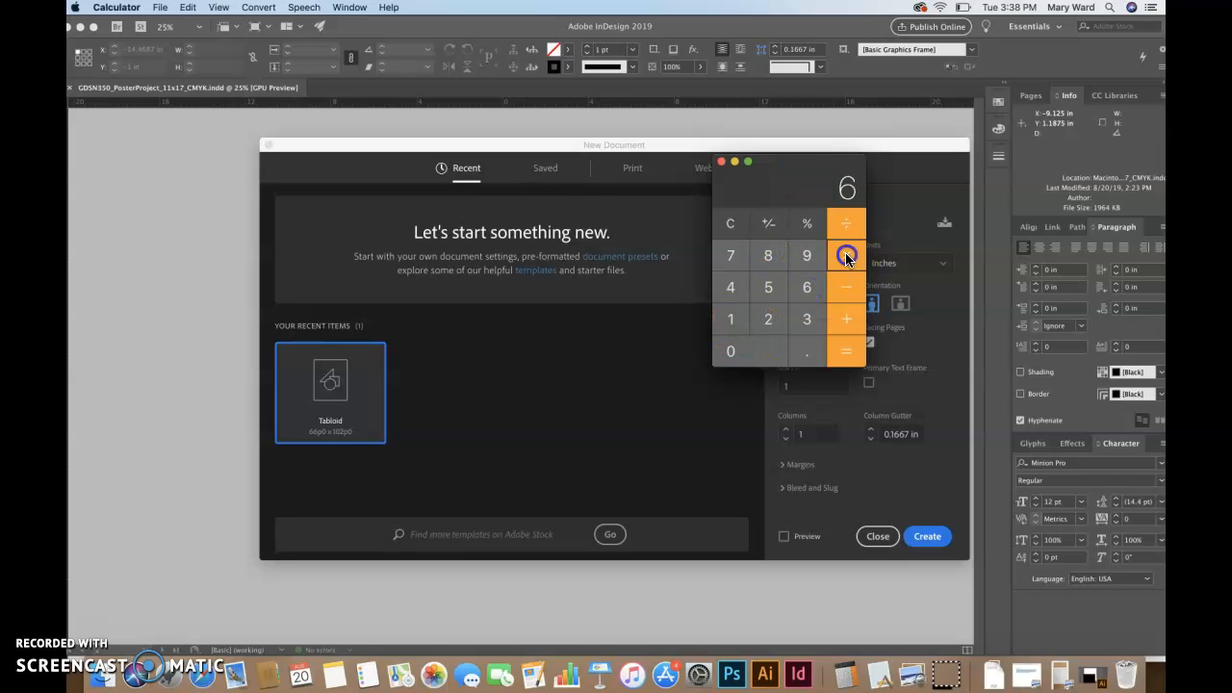
click(736, 319)
click(758, 321)
click(842, 359)
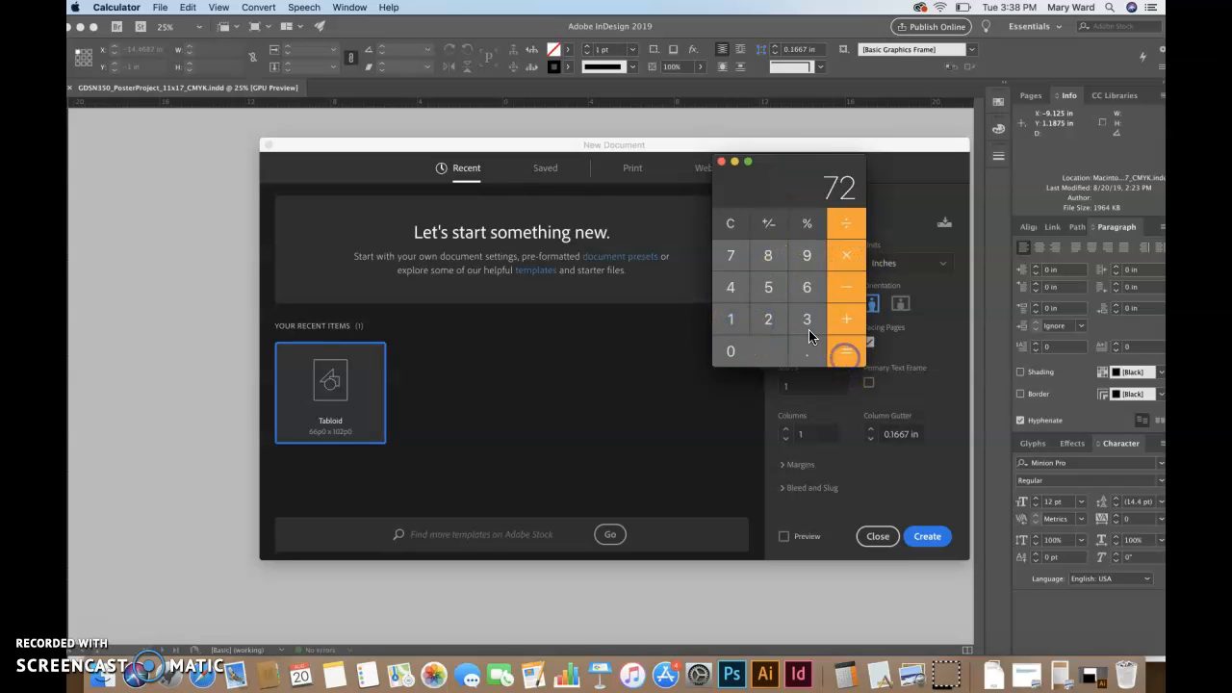
click(722, 162)
- Set the new document's width to 72 in and its height to 36 in
click(806, 267)
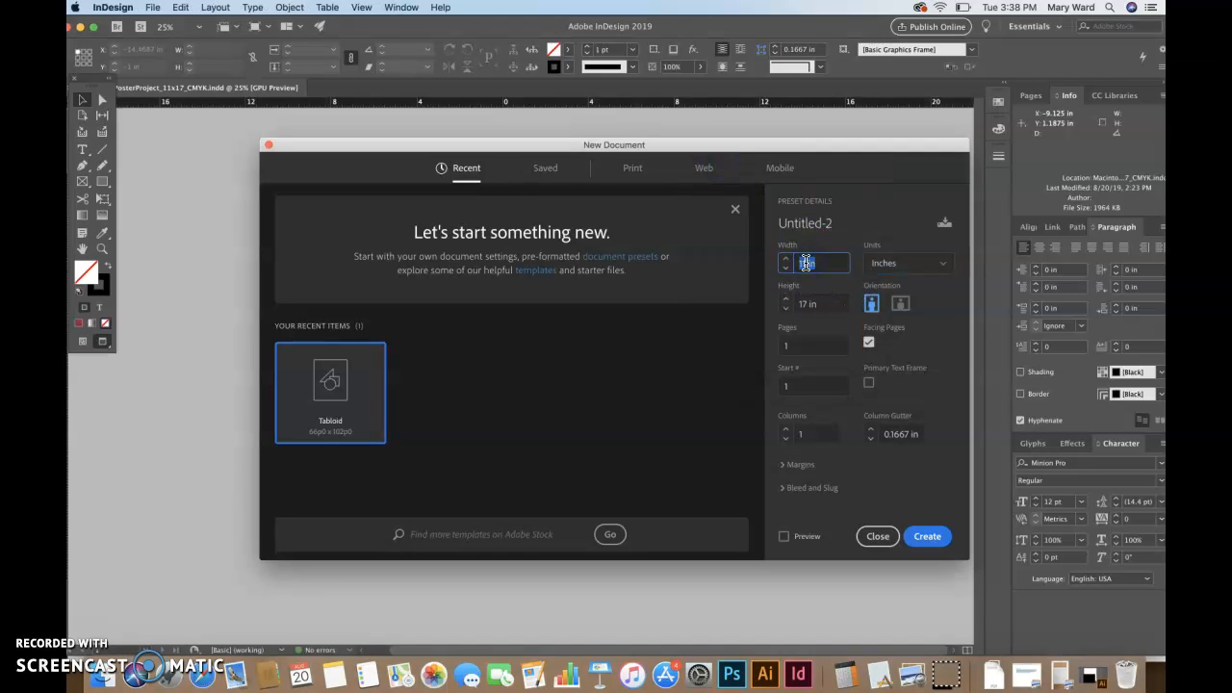
text(72)
click(823, 302)
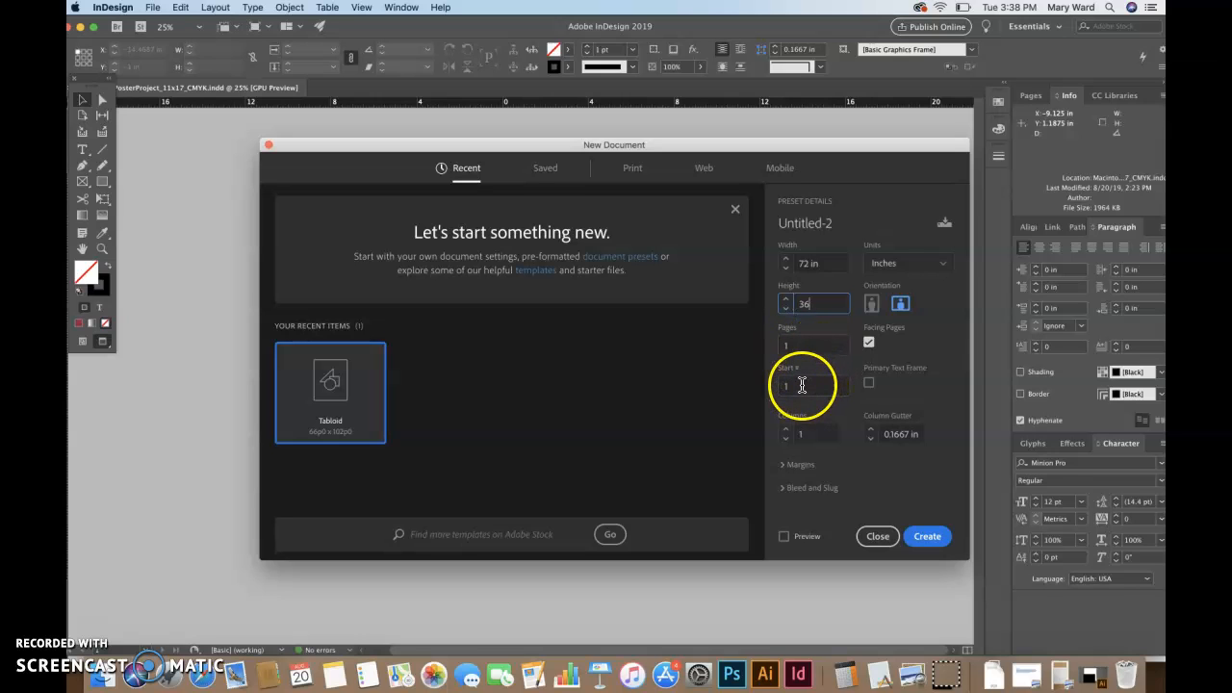
- Set the bleed to 0.125 in on all four sides and create the document
click(783, 489)
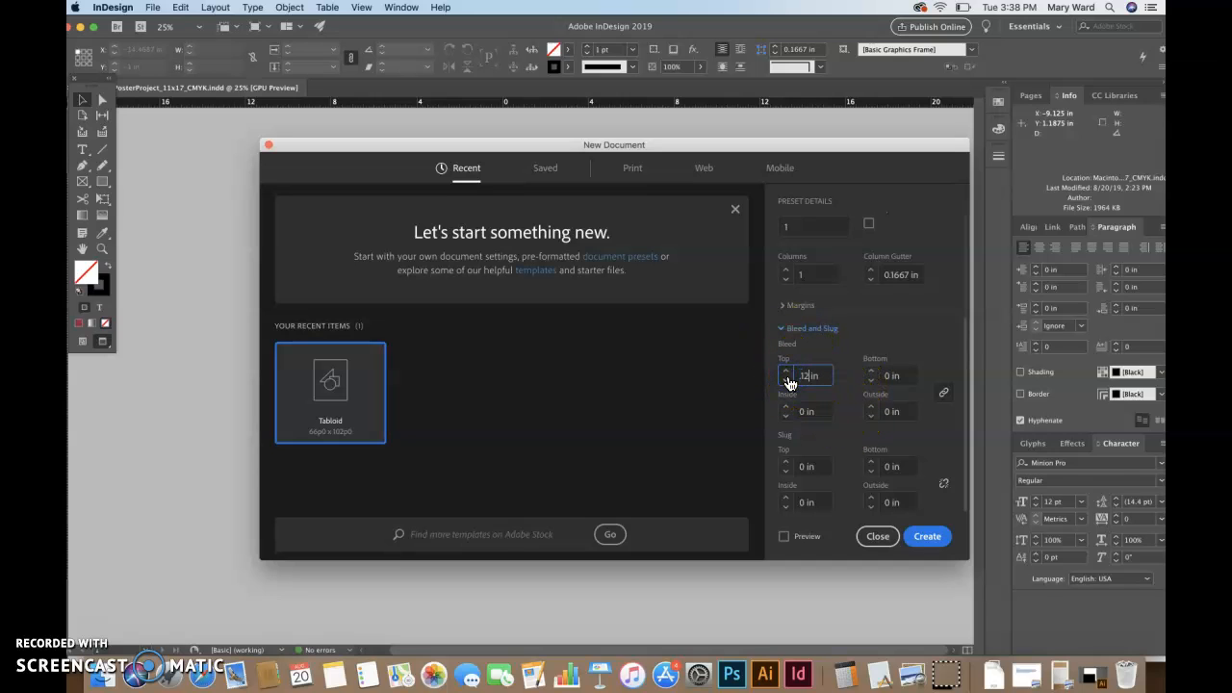
click(946, 395)
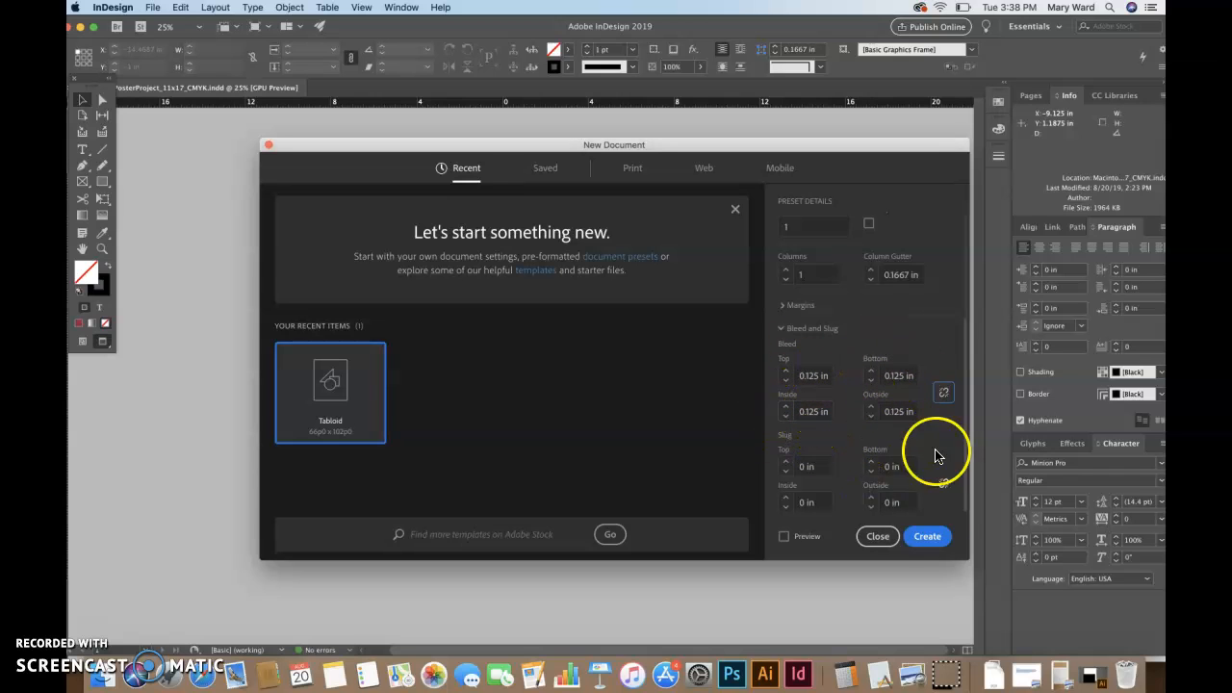
click(926, 546)
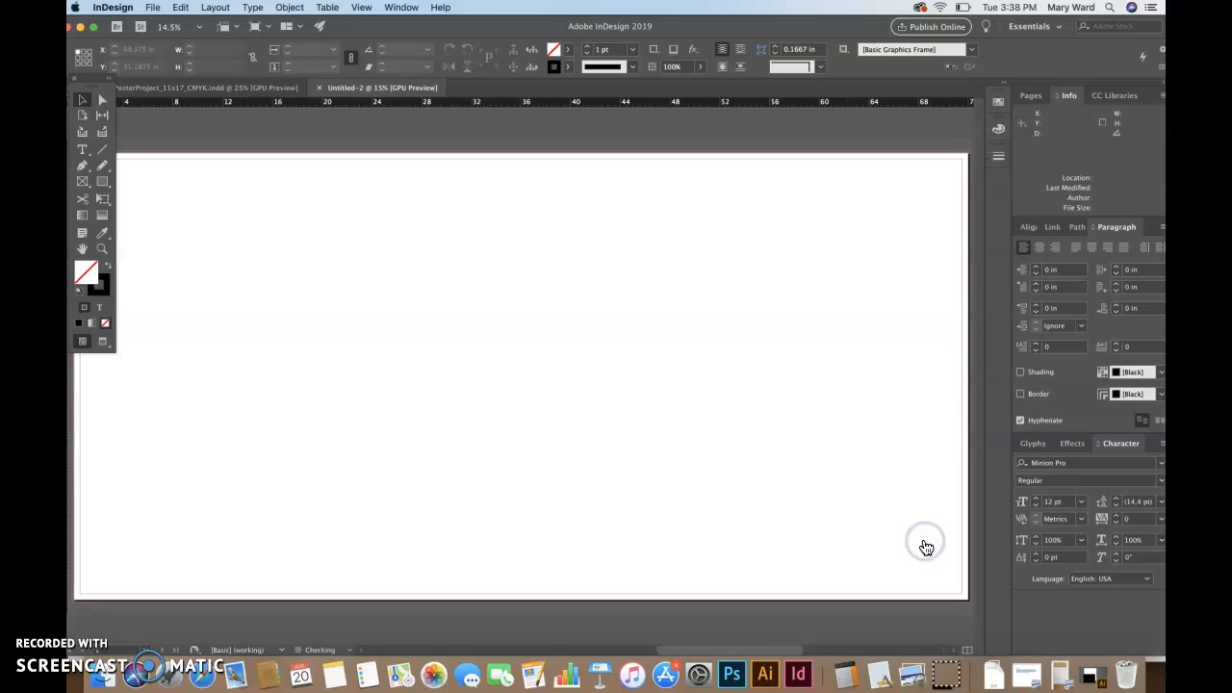
key(super+minus)
key(super+minus)
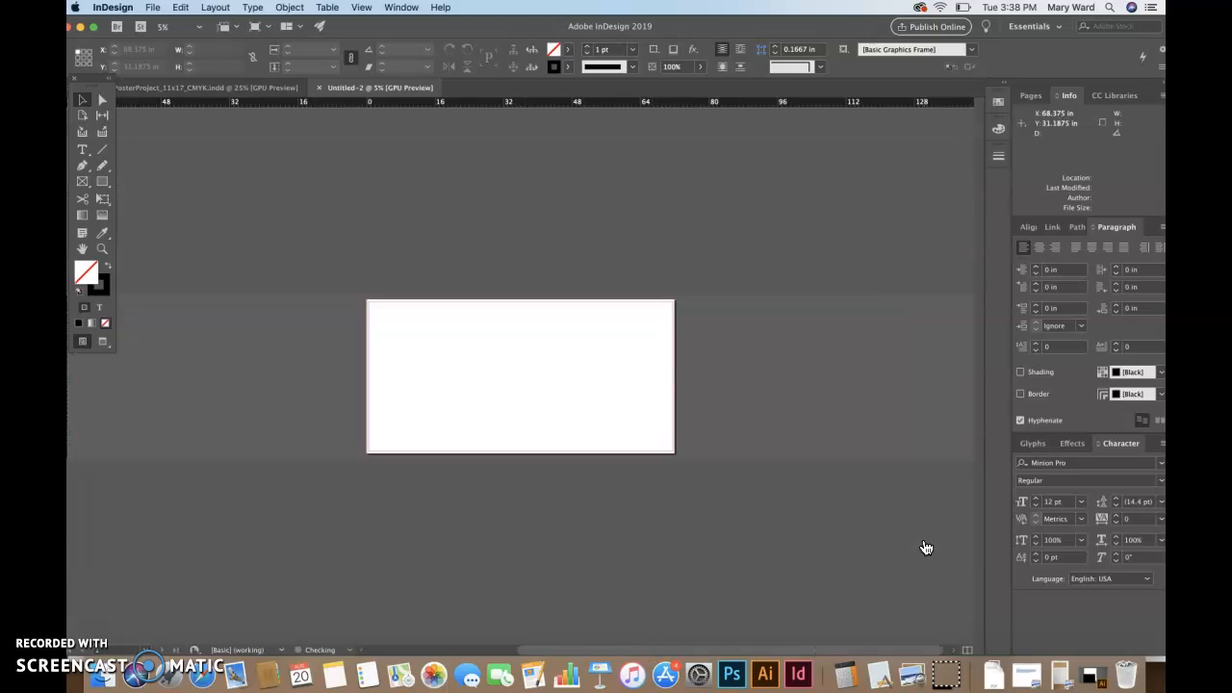
key(super+equal)
key(super+minus)
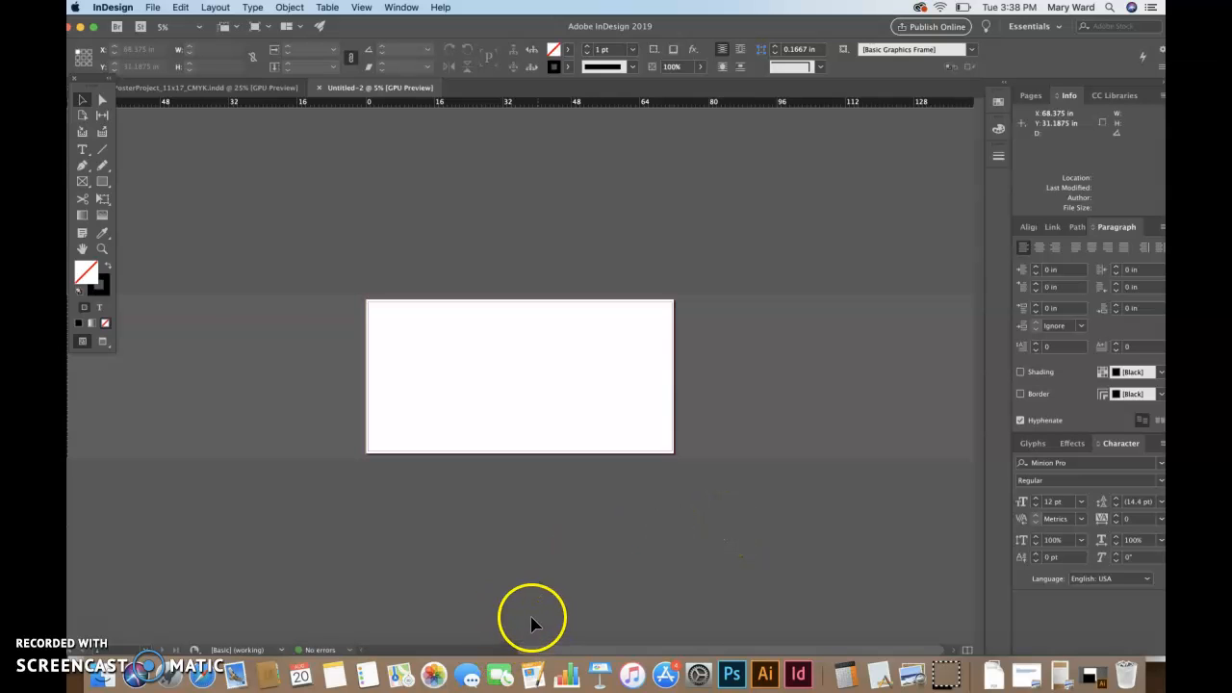
- Switch to Safari and search Google for "common vinyl banner sizes"
click(203, 675)
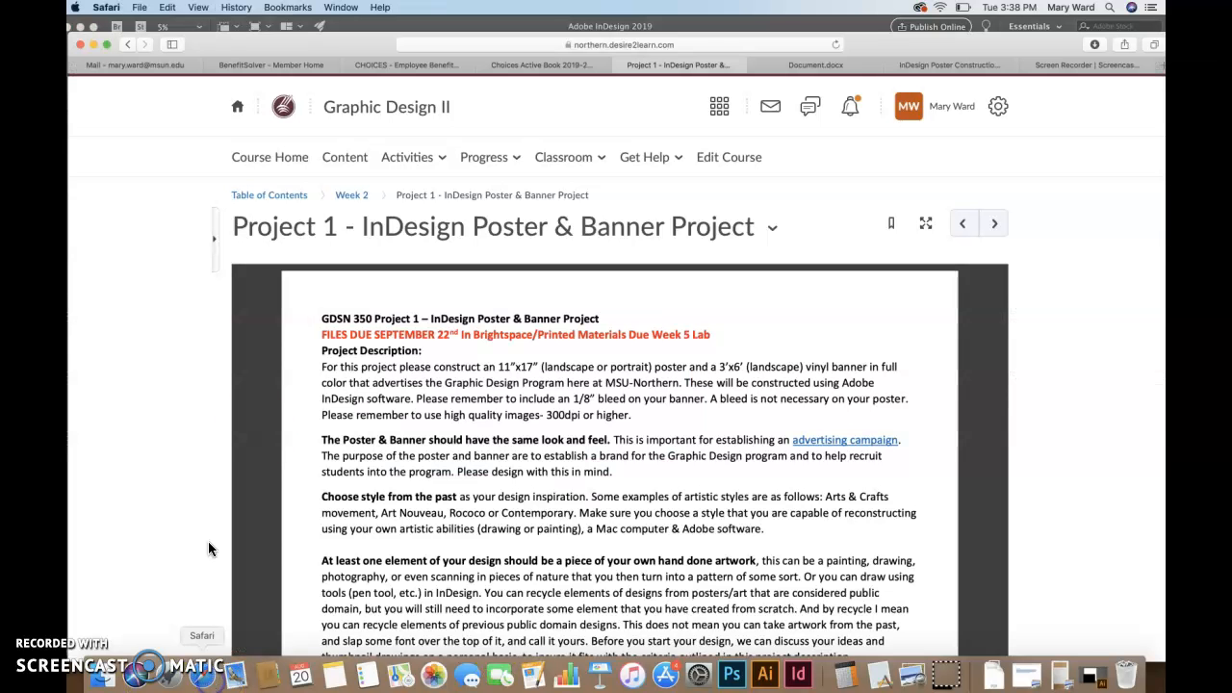
click(702, 48)
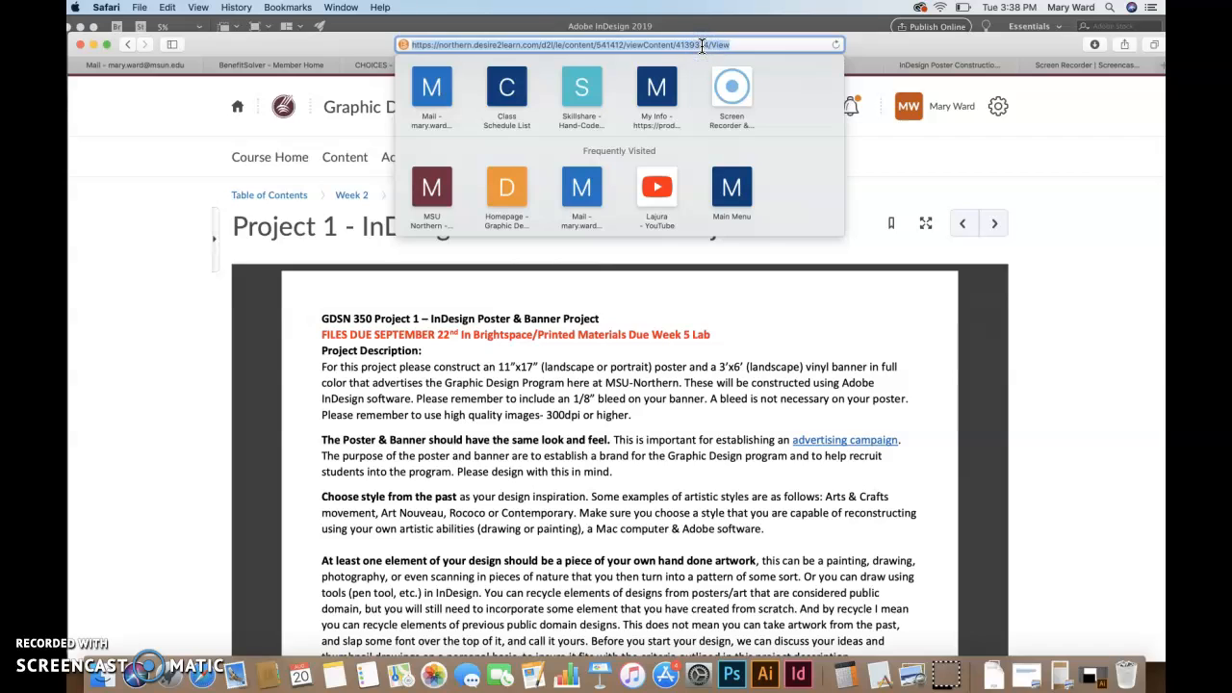
text(common bann)
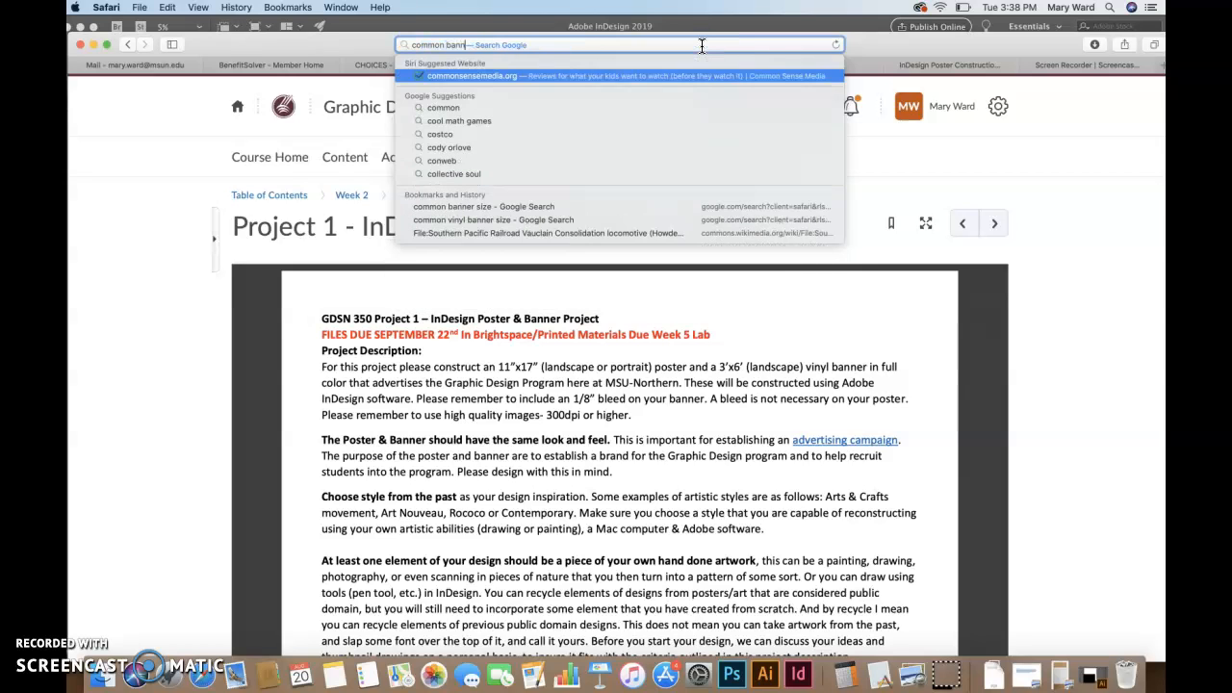
text(er sizes)
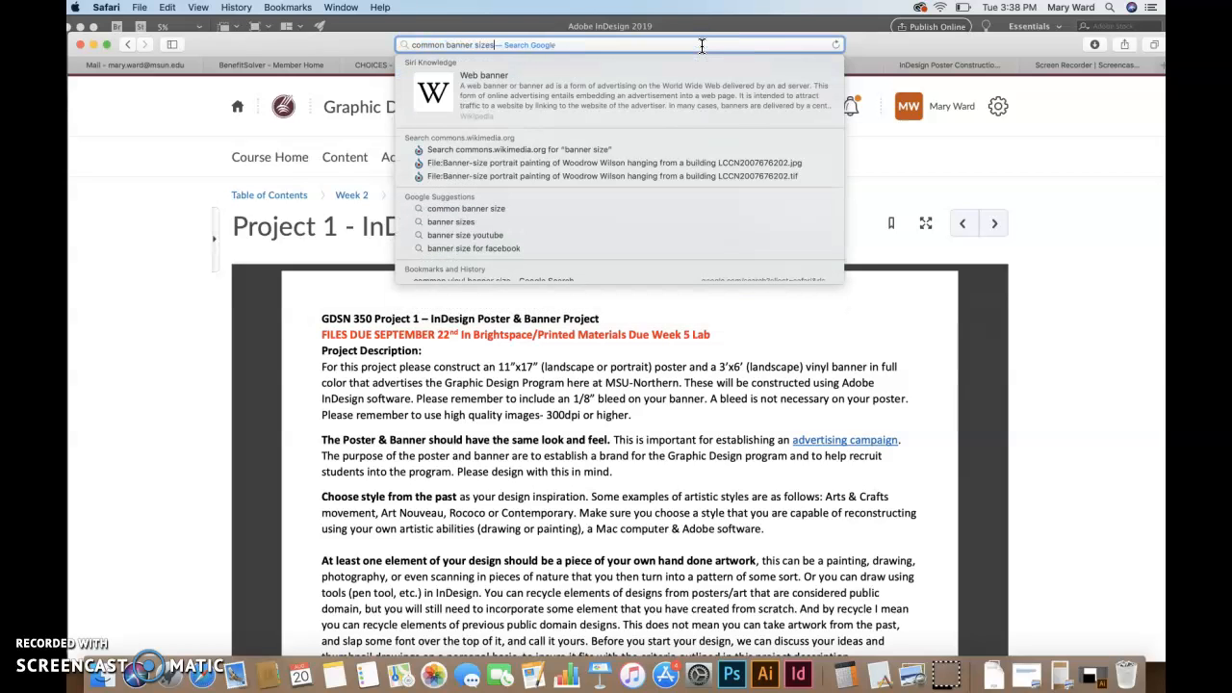
click(446, 44)
text(vinyl)
key(Return)
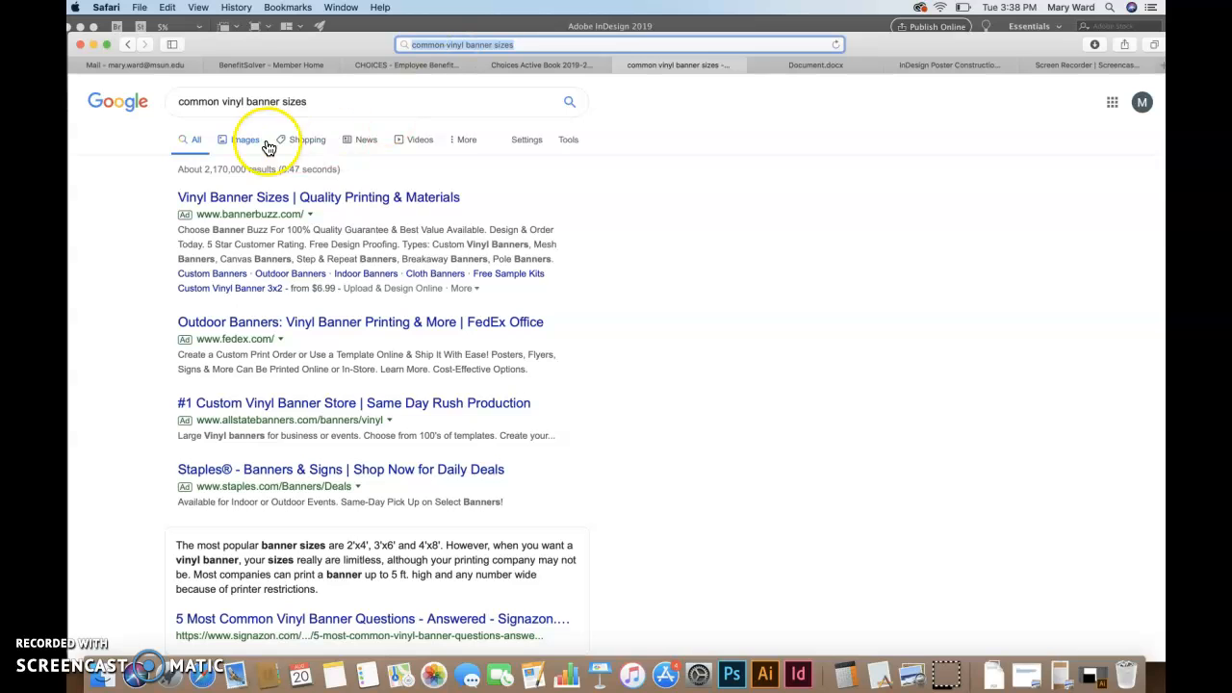
- Open the bannerbuzz.com Vinyl Banner Sizes result, view the available banner sizes, and dismiss the VIP discount pop-up
click(274, 197)
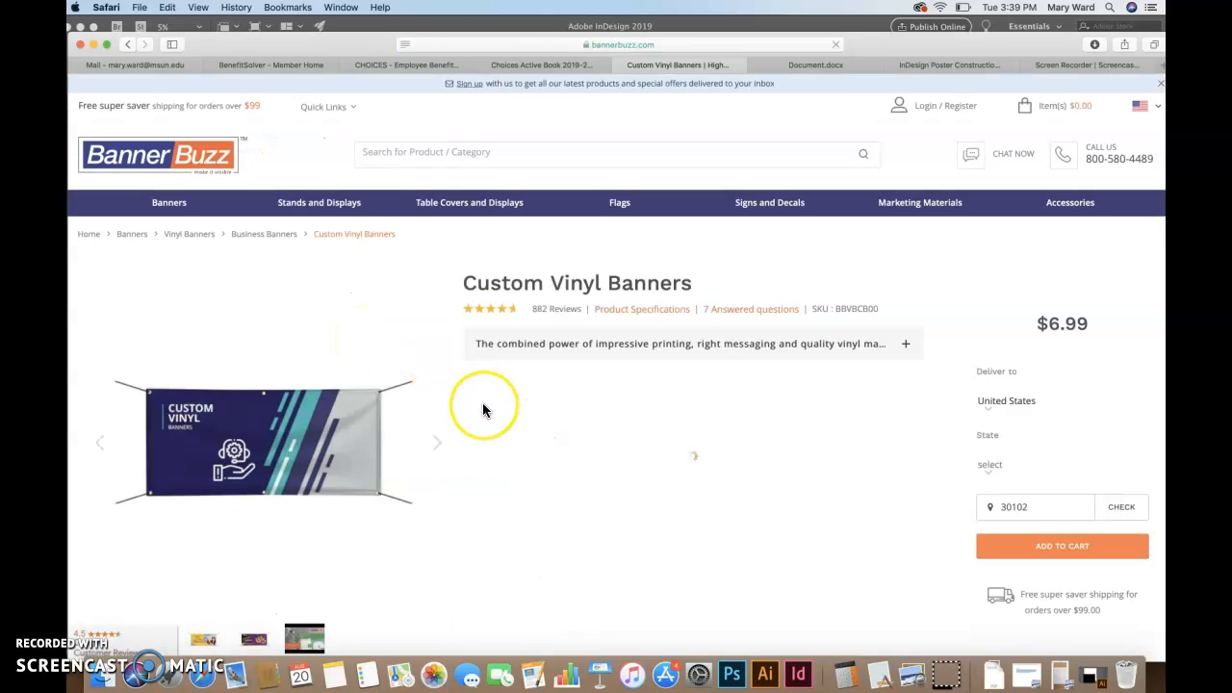
scroll(484, 409, down, 3)
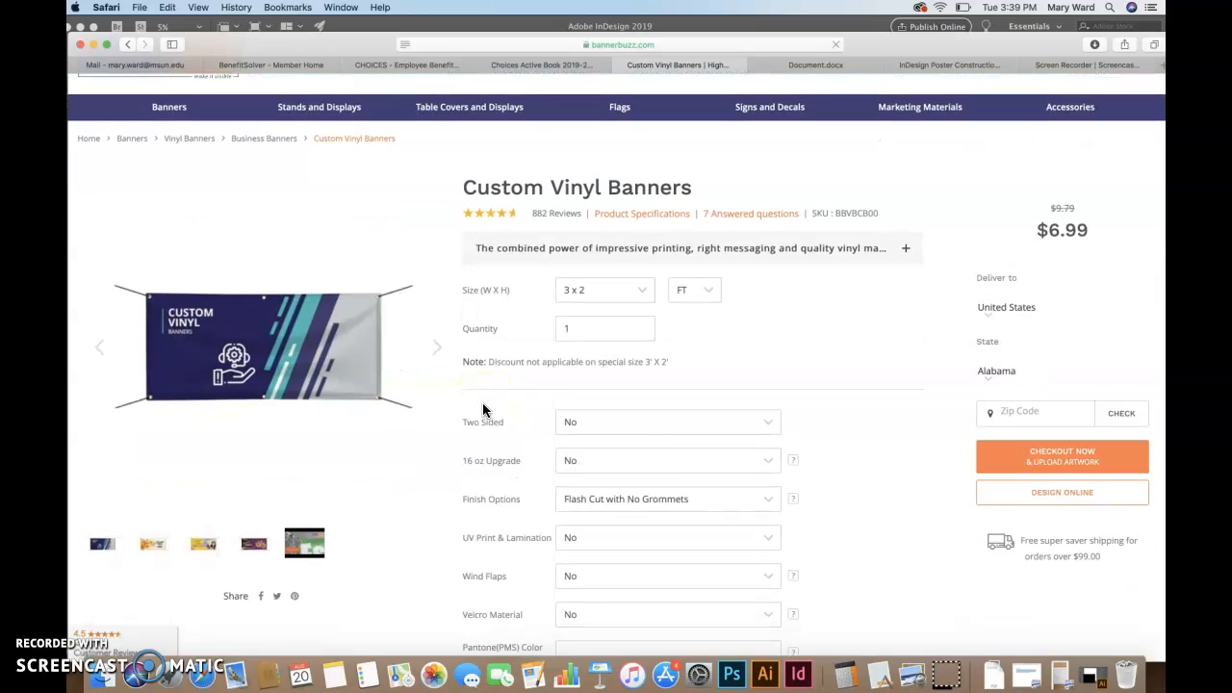
click(607, 260)
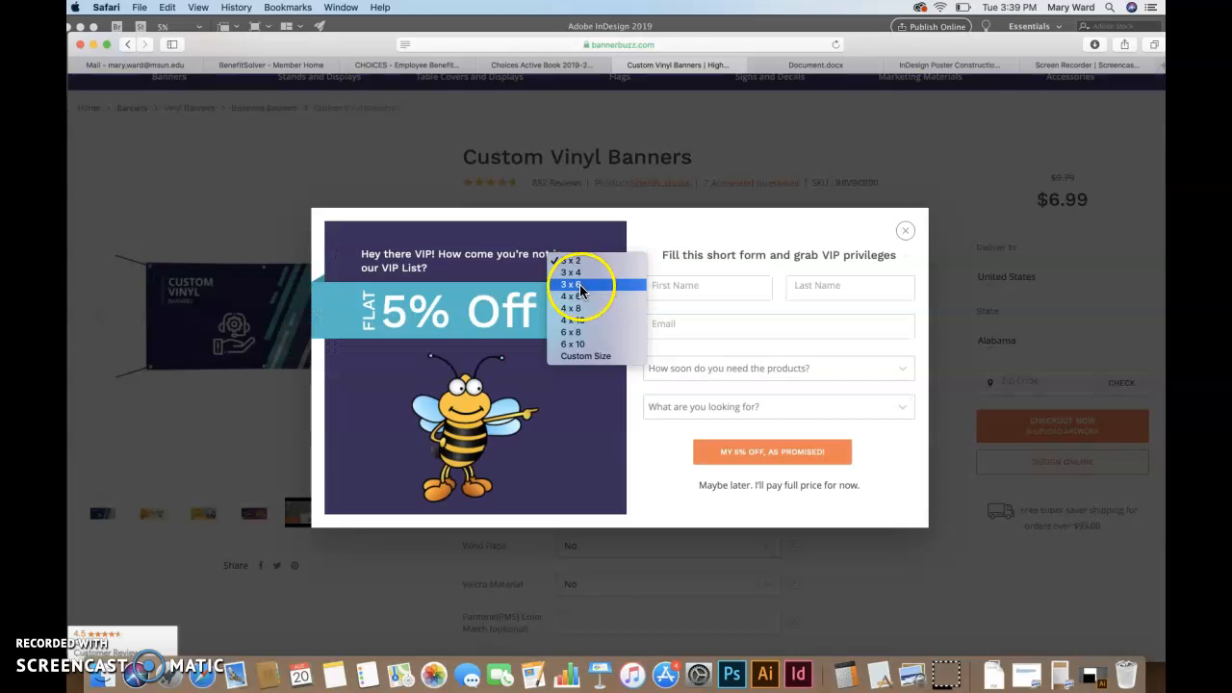
click(906, 231)
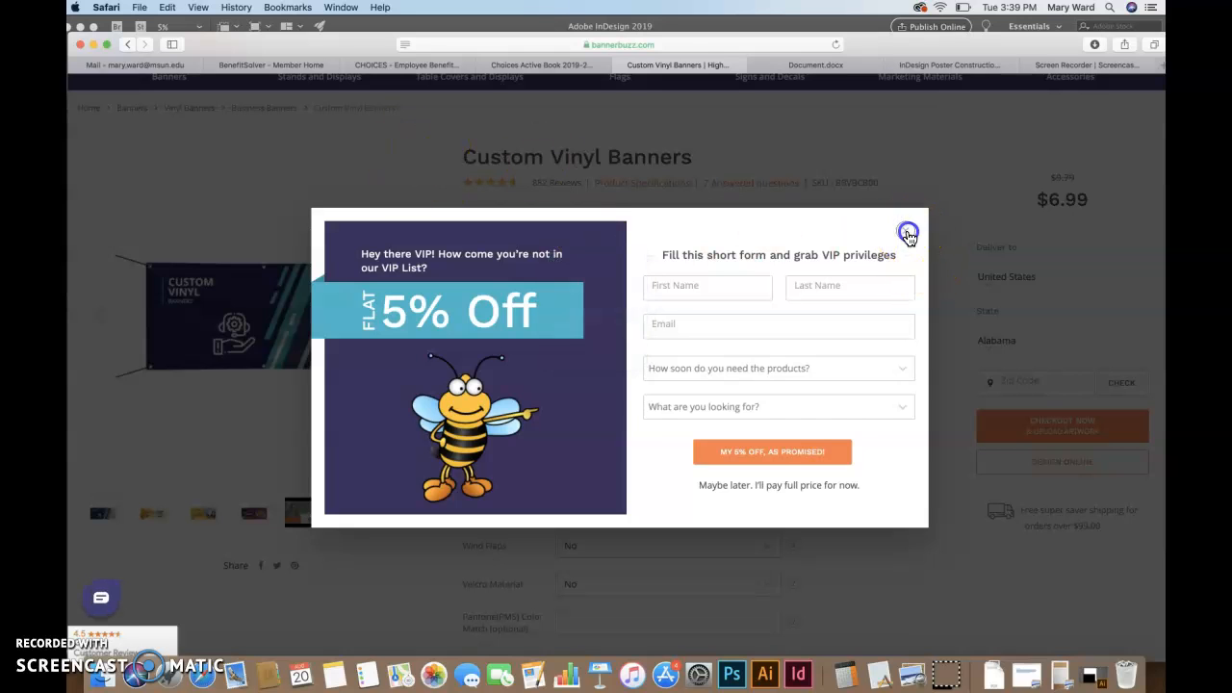
click(908, 234)
- Examine the Custom Vinyl Banners ordering options, including the Two Sided and Velcro Material choices
mouse_move(168, 77)
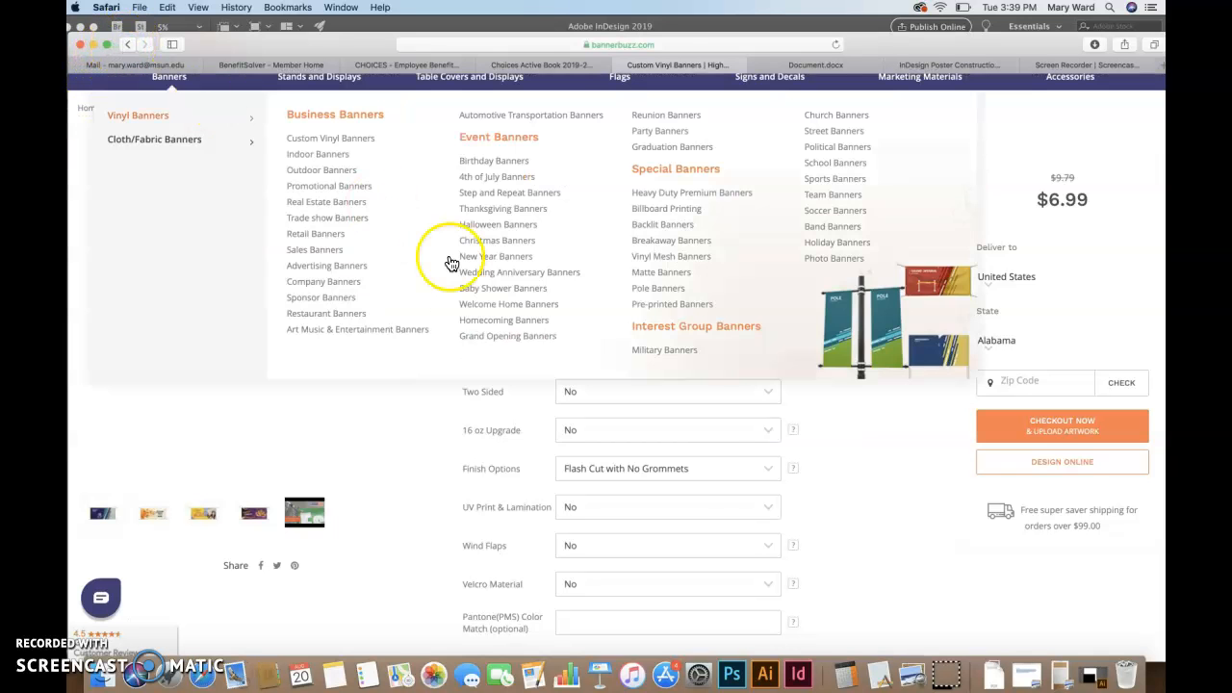
scroll(408, 449, down, 2)
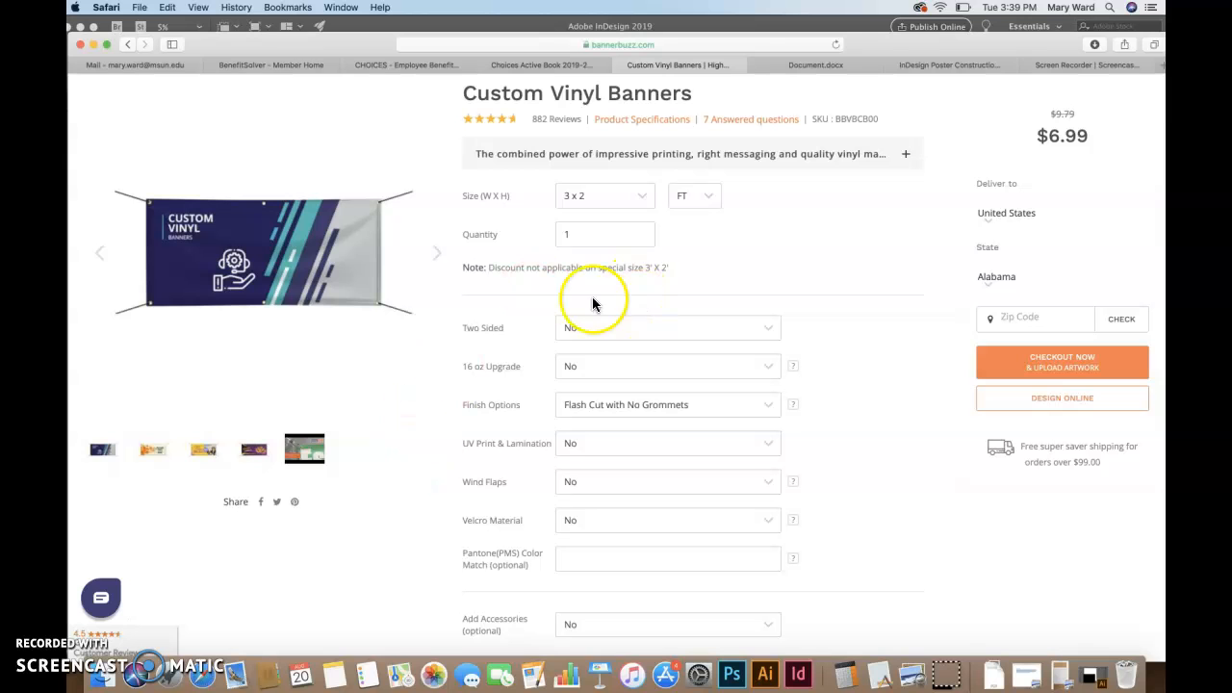
click(620, 336)
click(647, 291)
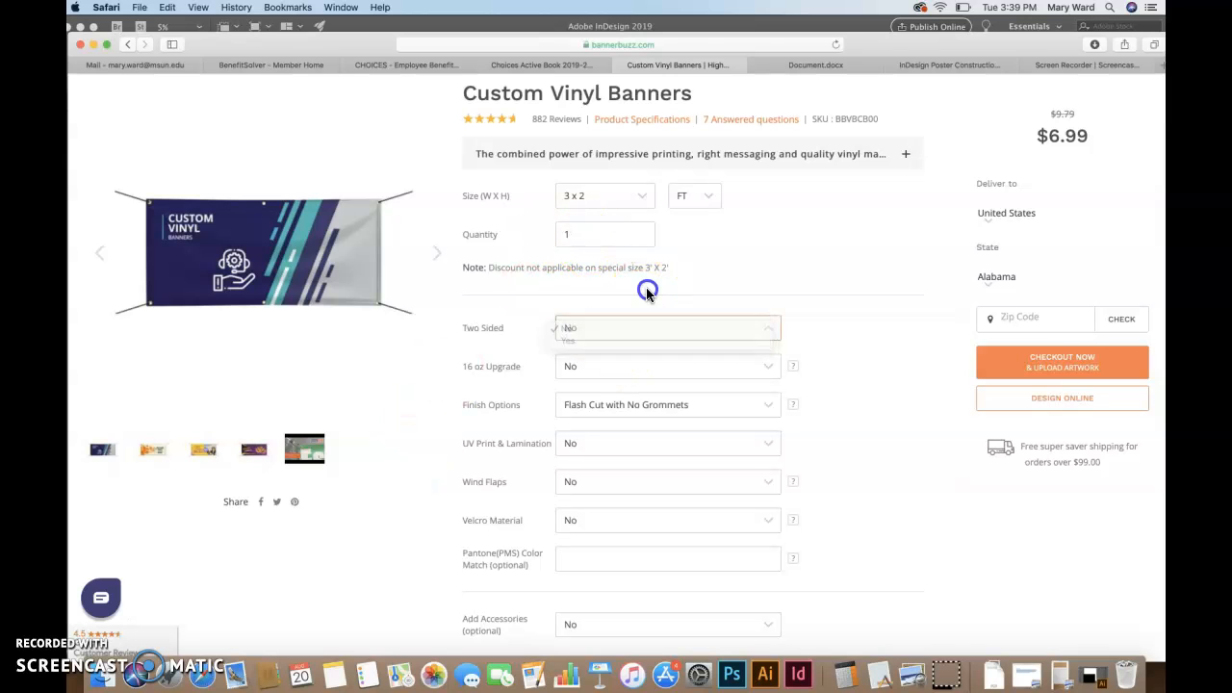
scroll(647, 292, down, 5)
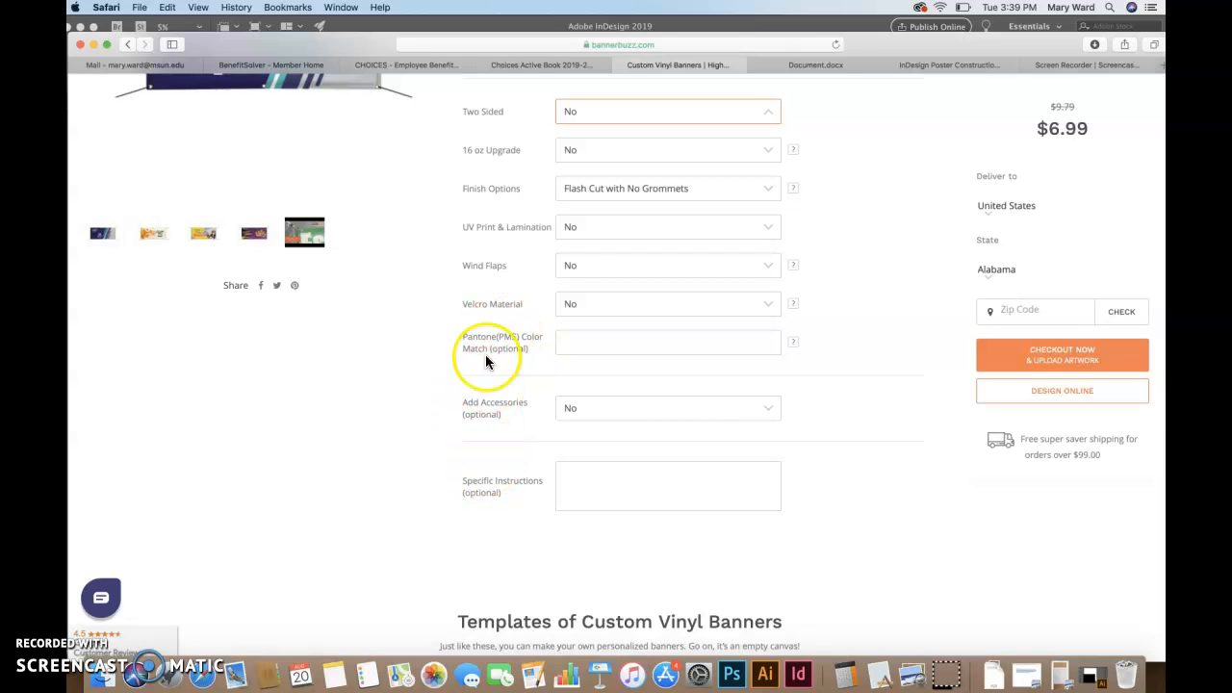
click(592, 306)
click(420, 343)
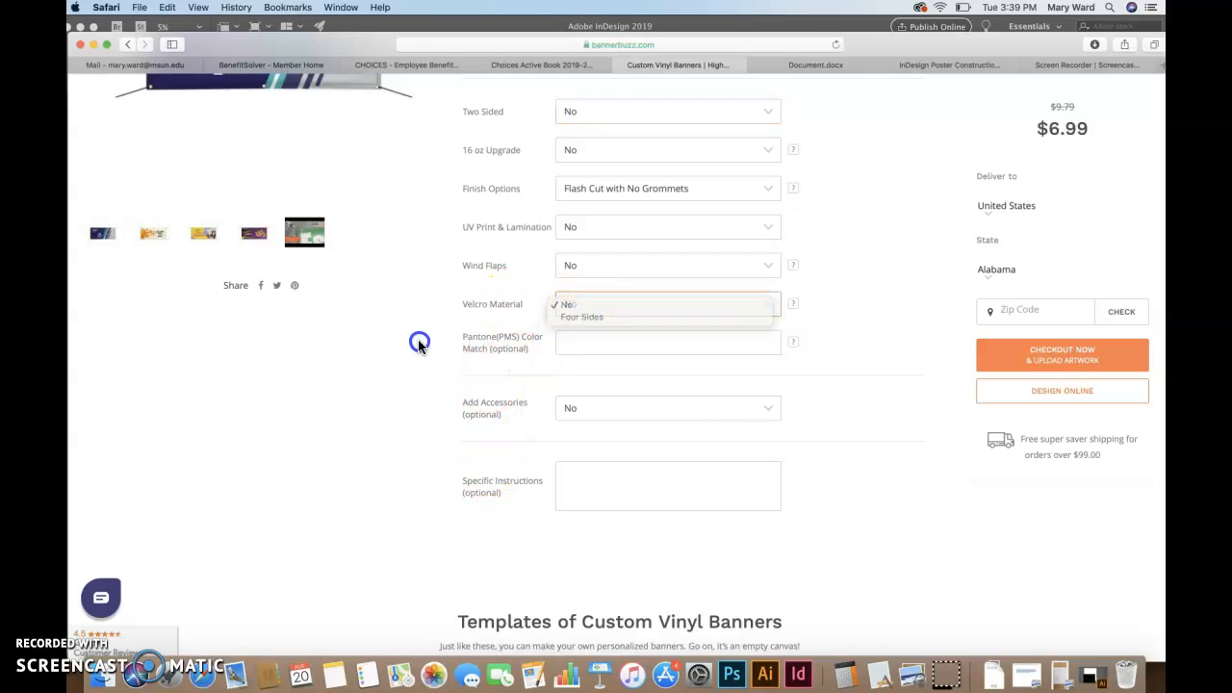
scroll(421, 344, up, 1)
click(601, 296)
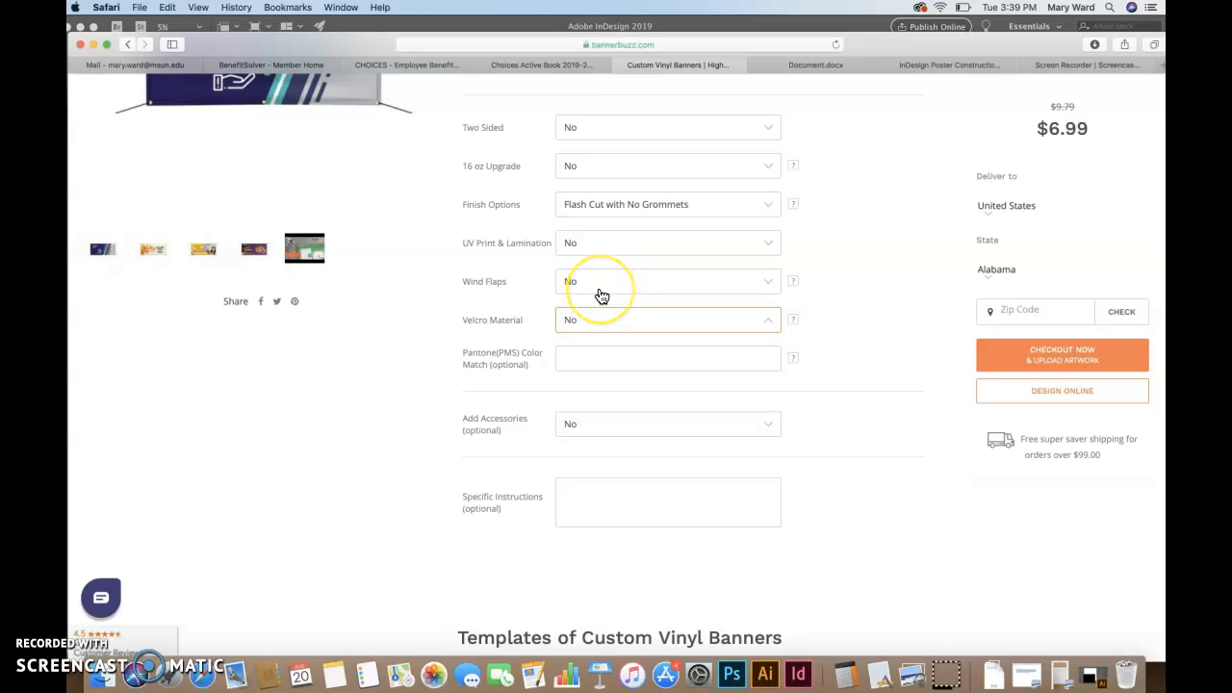
scroll(440, 453, up, 10)
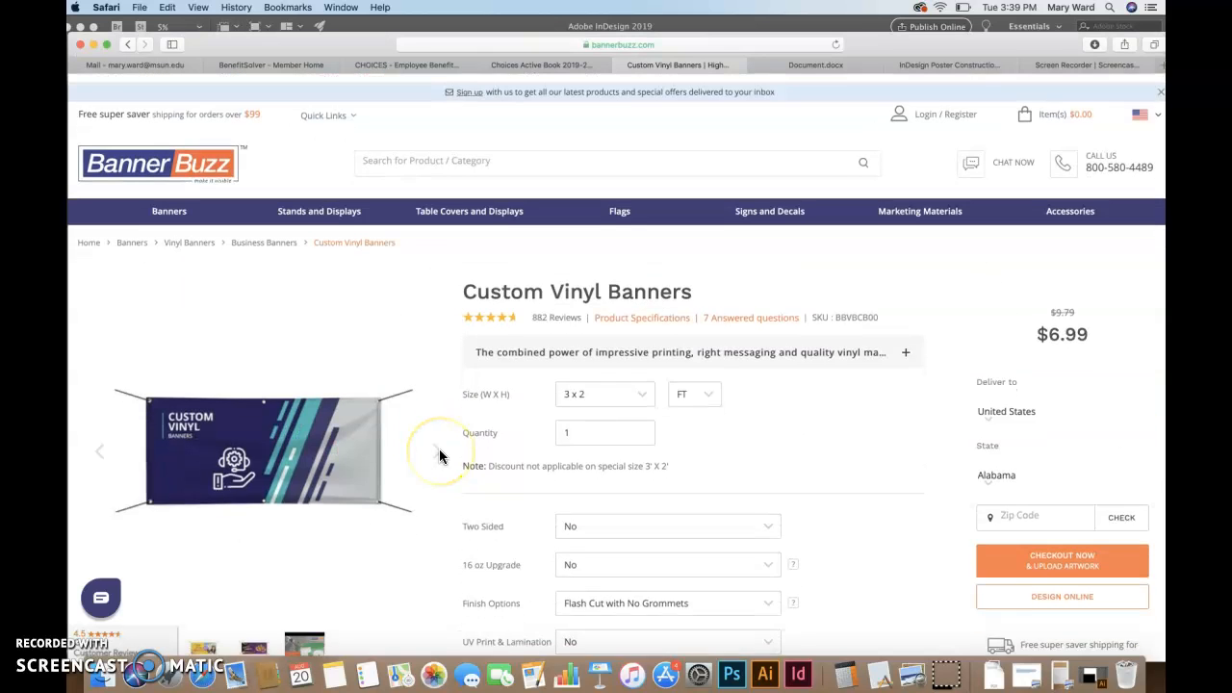
scroll(440, 456, down, 2)
scroll(440, 456, up, 2)
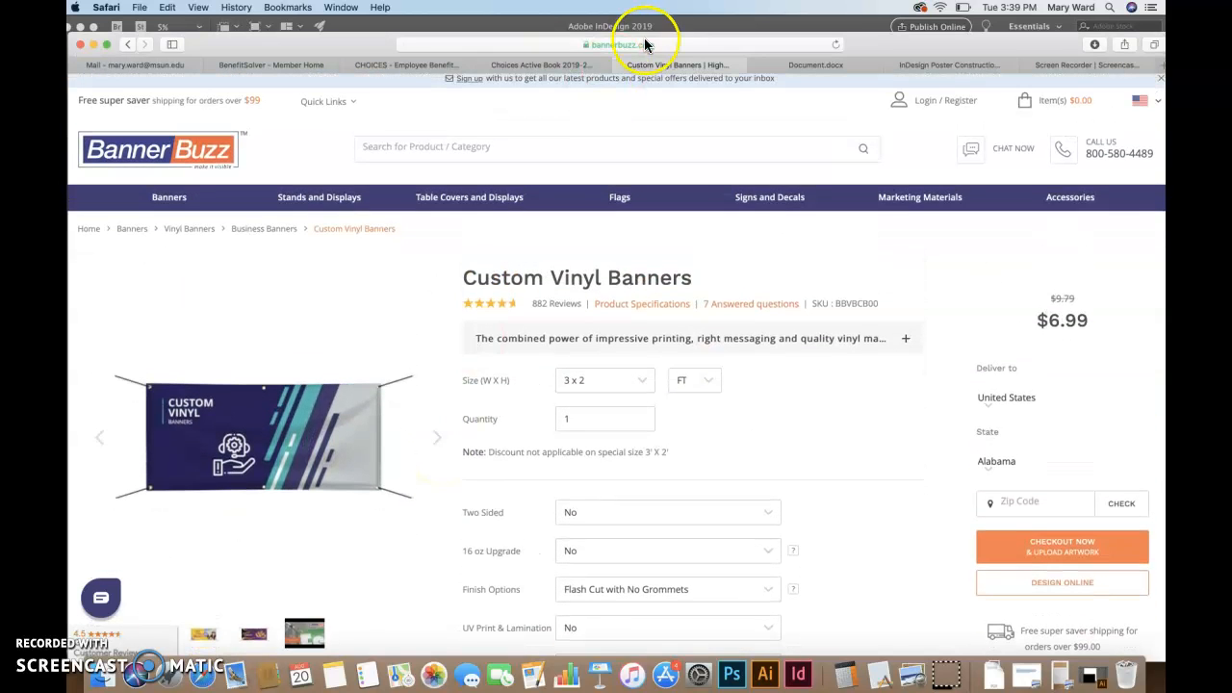
- Close the BannerBuzz page and minimize Safari to return to the banner document in InDesign
click(620, 64)
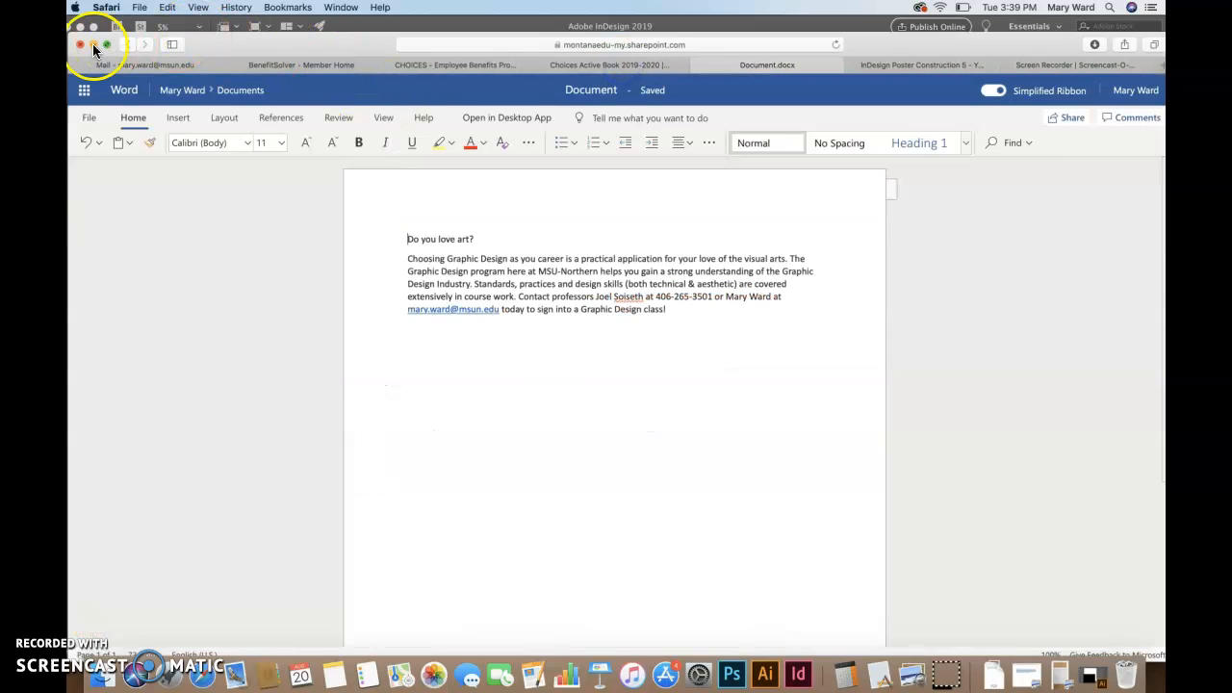
click(94, 45)
click(469, 315)
click(525, 402)
- Examine the bleed guide, page edge and margin along the top of the banner up close, then fit the page in view
key(super+equal)
key(super+equal)
key(super+equal)
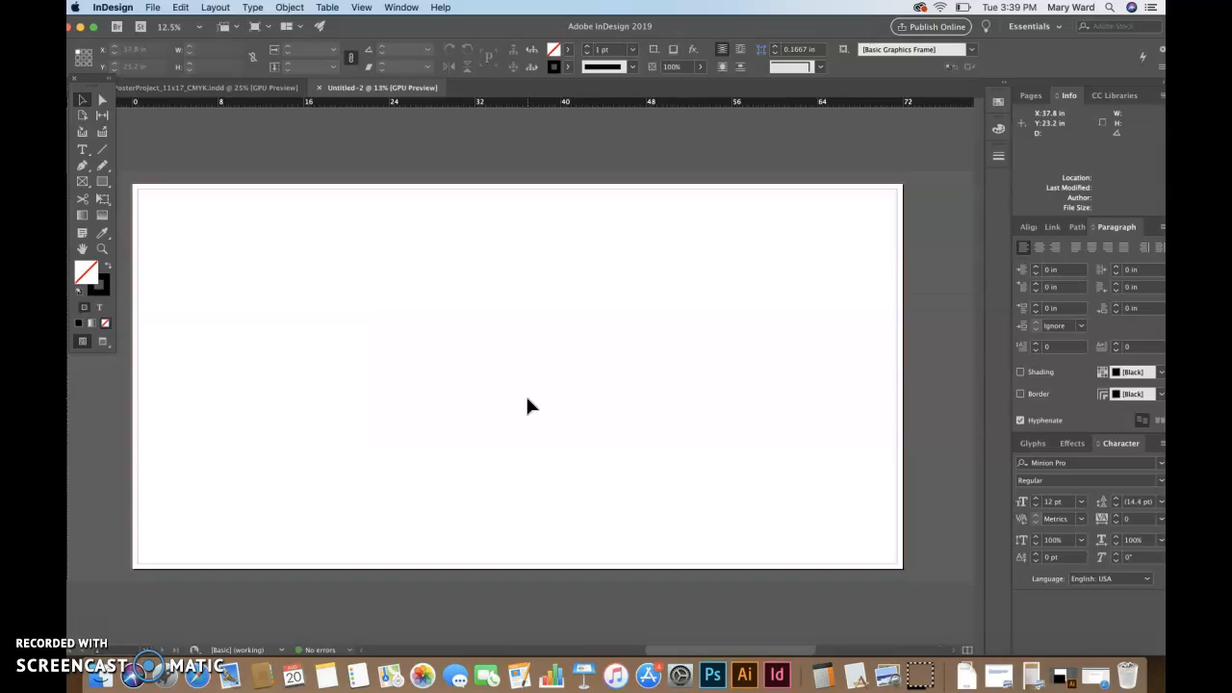
drag(558, 265, 596, 523)
drag(550, 330, 568, 605)
drag(570, 312, 588, 474)
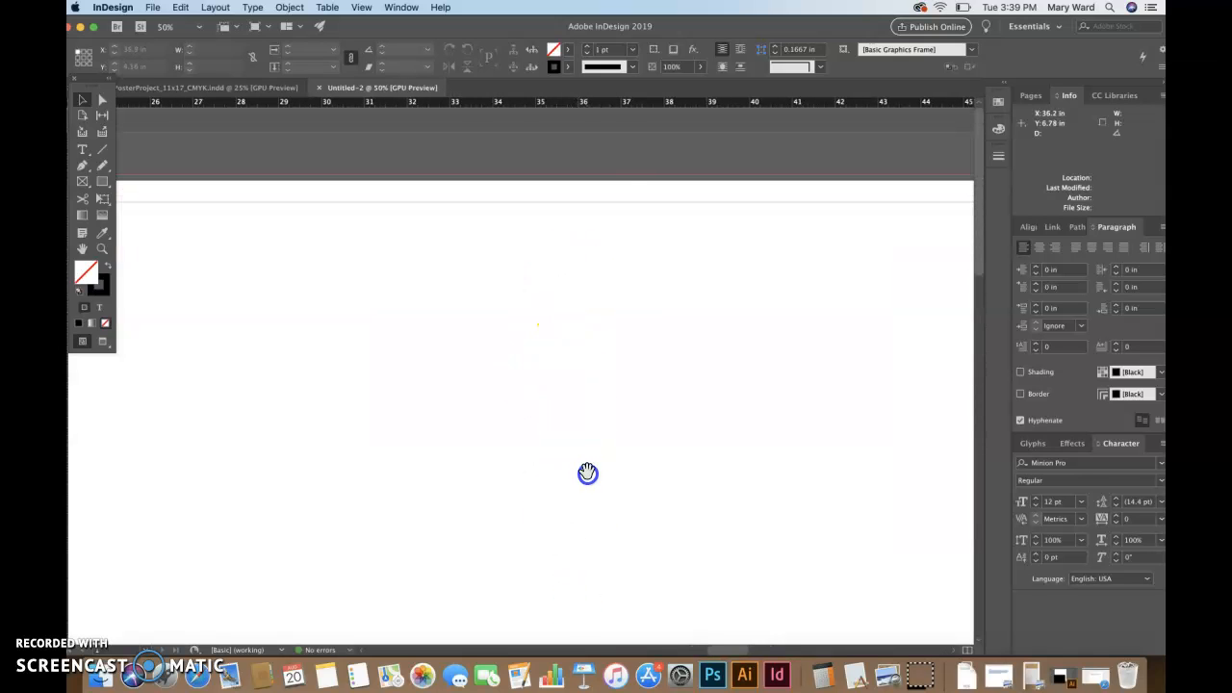
key(super+equal)
key(super+equal)
key(super+equal)
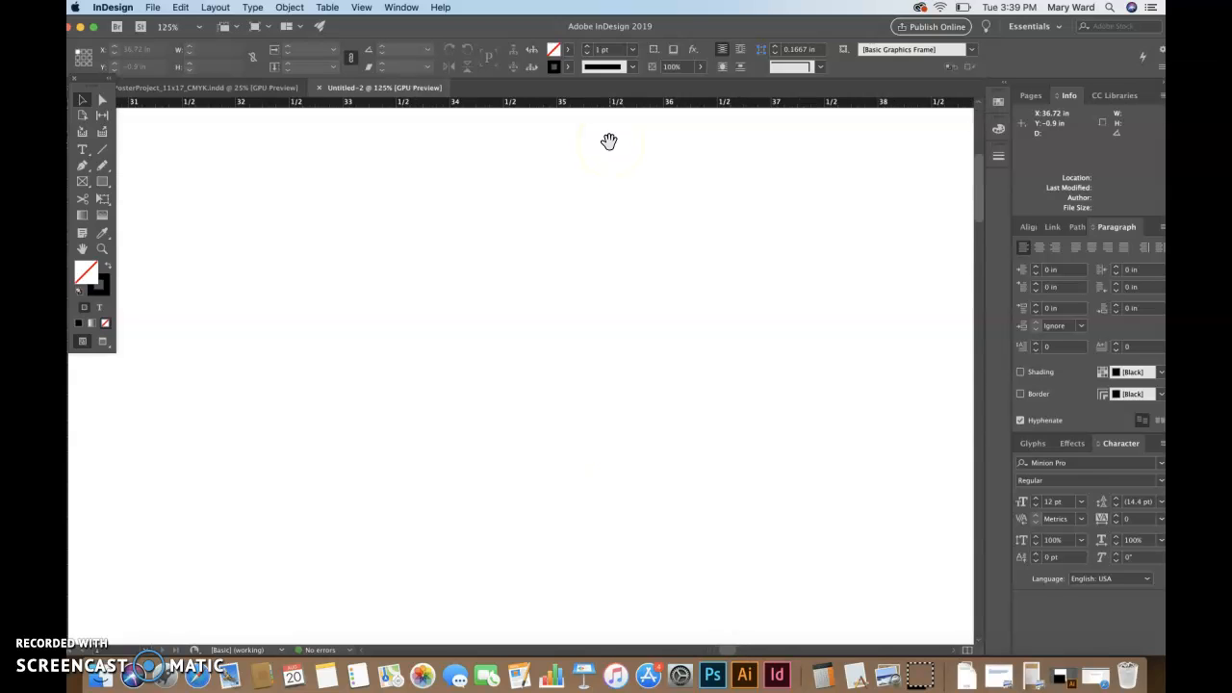
drag(616, 190, 630, 481)
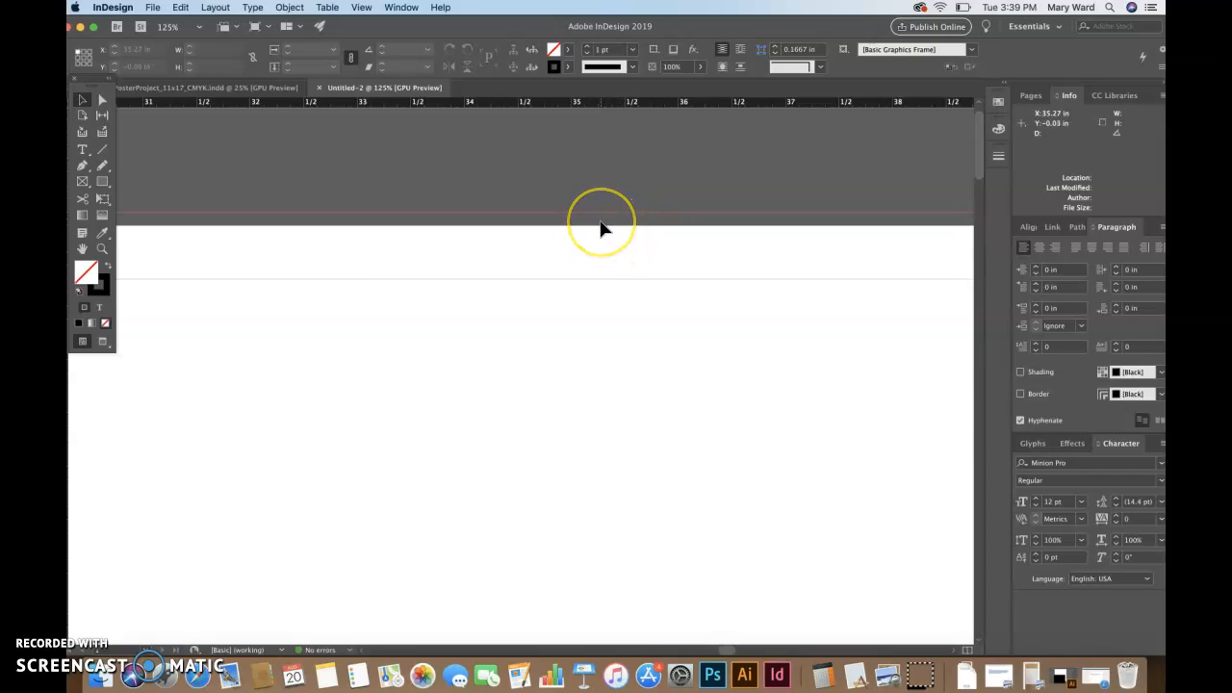
key(super+0)
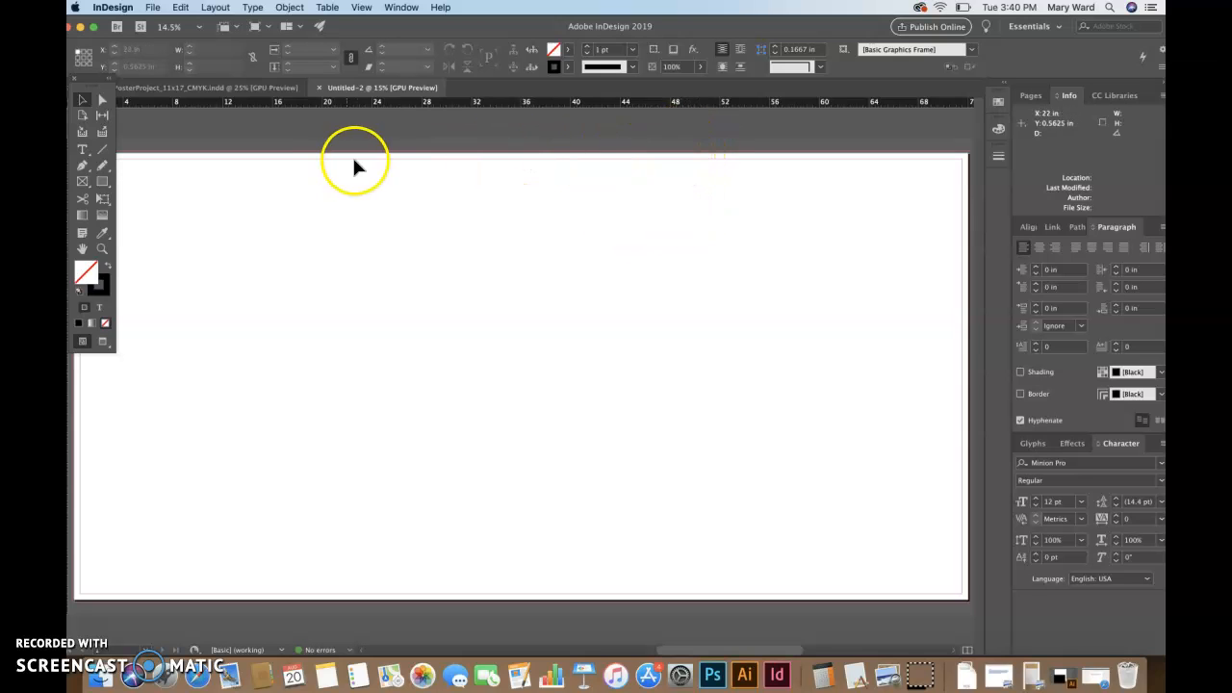
- Switch the banner document to Preview mode to hide the bleed and margin guides, and show the whole page
click(502, 146)
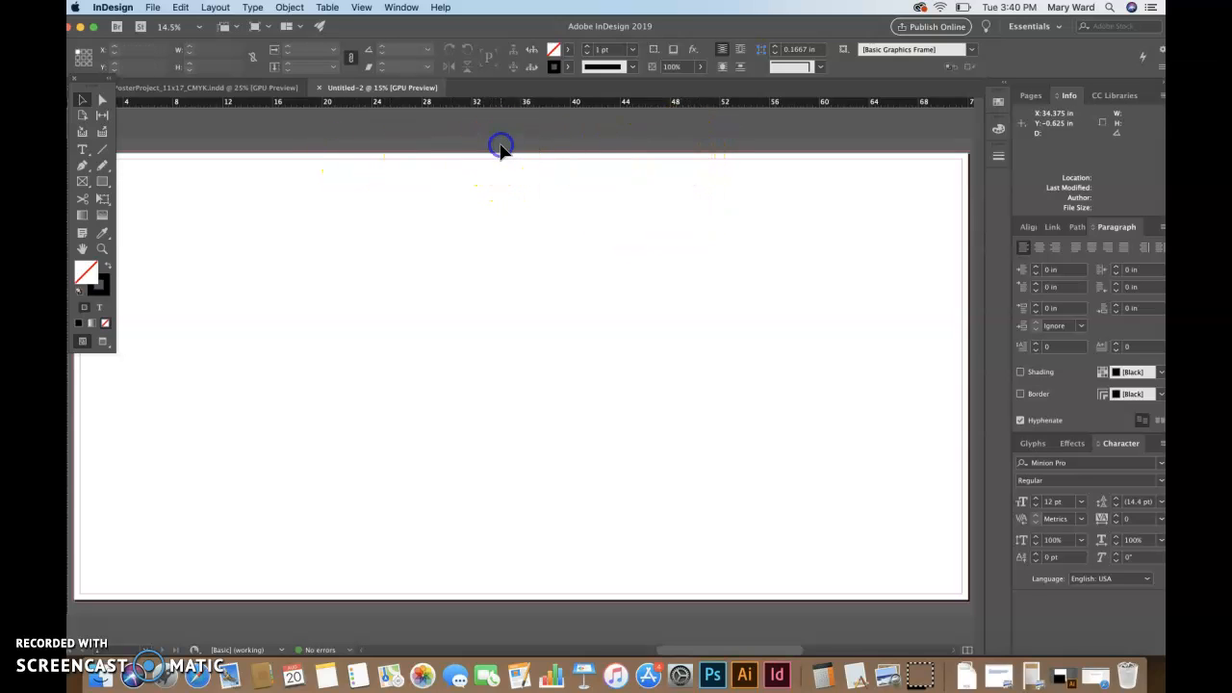
click(570, 224)
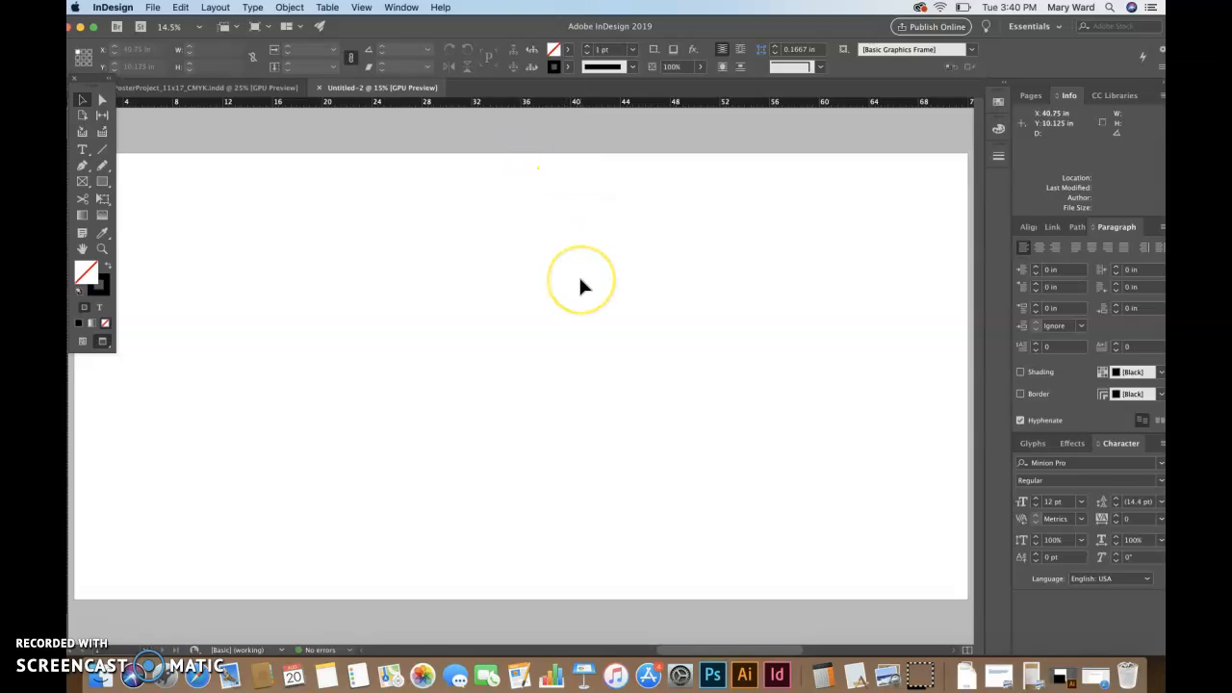
key(super+minus)
key(super+minus)
key(super+equal)
key(super+minus)
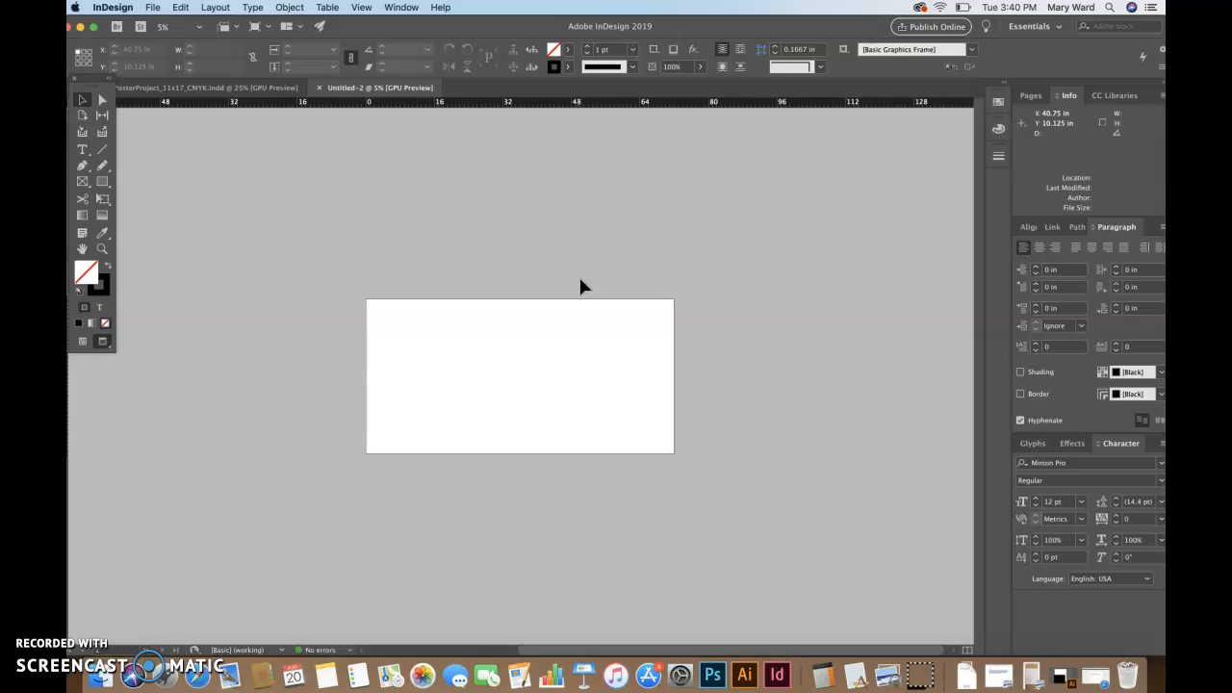
- Compare the 11x17 poster document with the blank banner document, ending on the banner
click(234, 88)
click(371, 87)
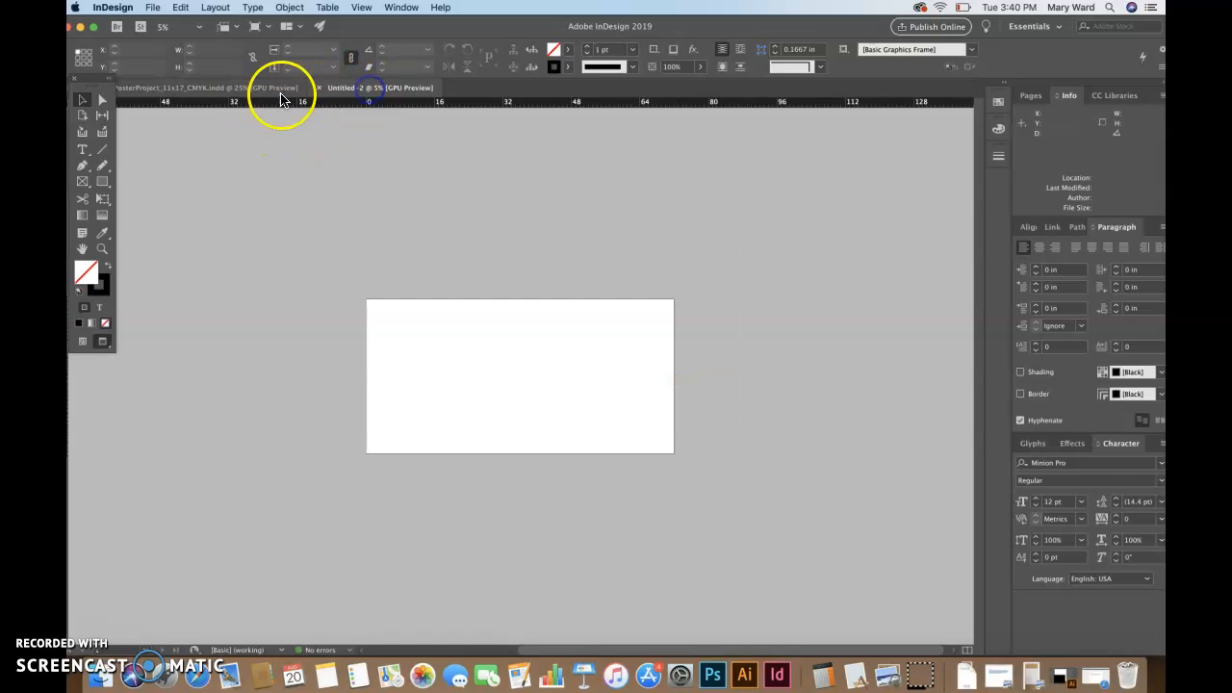
click(227, 89)
click(334, 88)
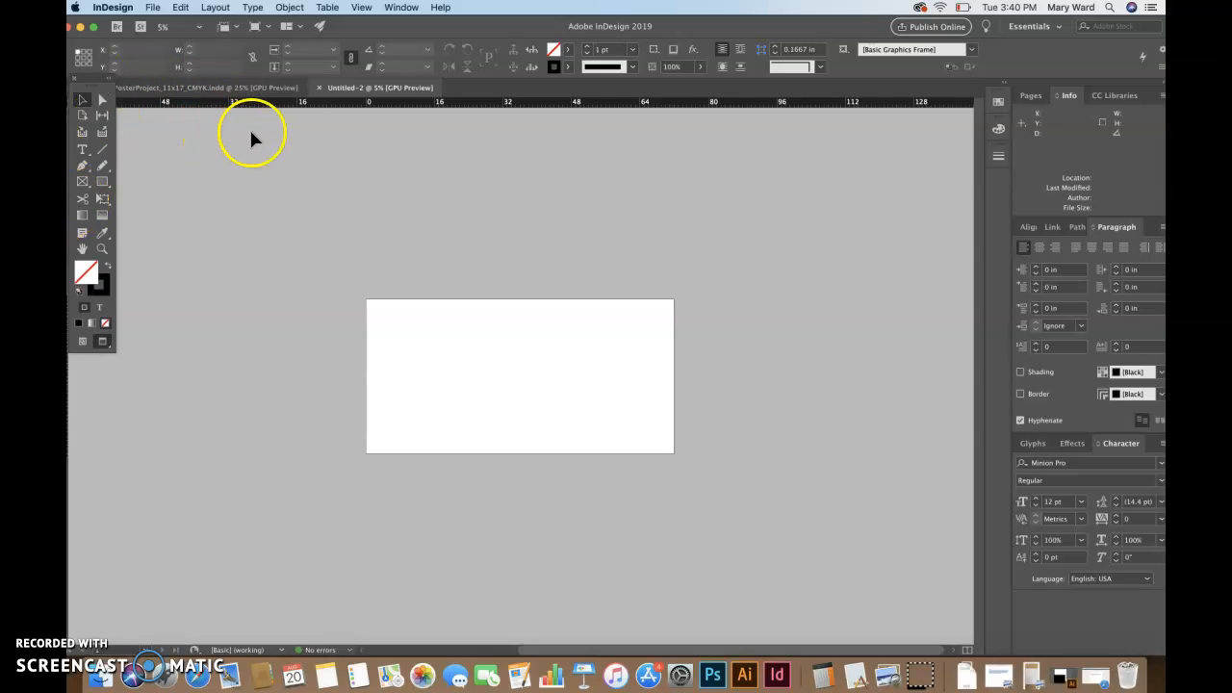
click(248, 87)
click(344, 87)
click(258, 89)
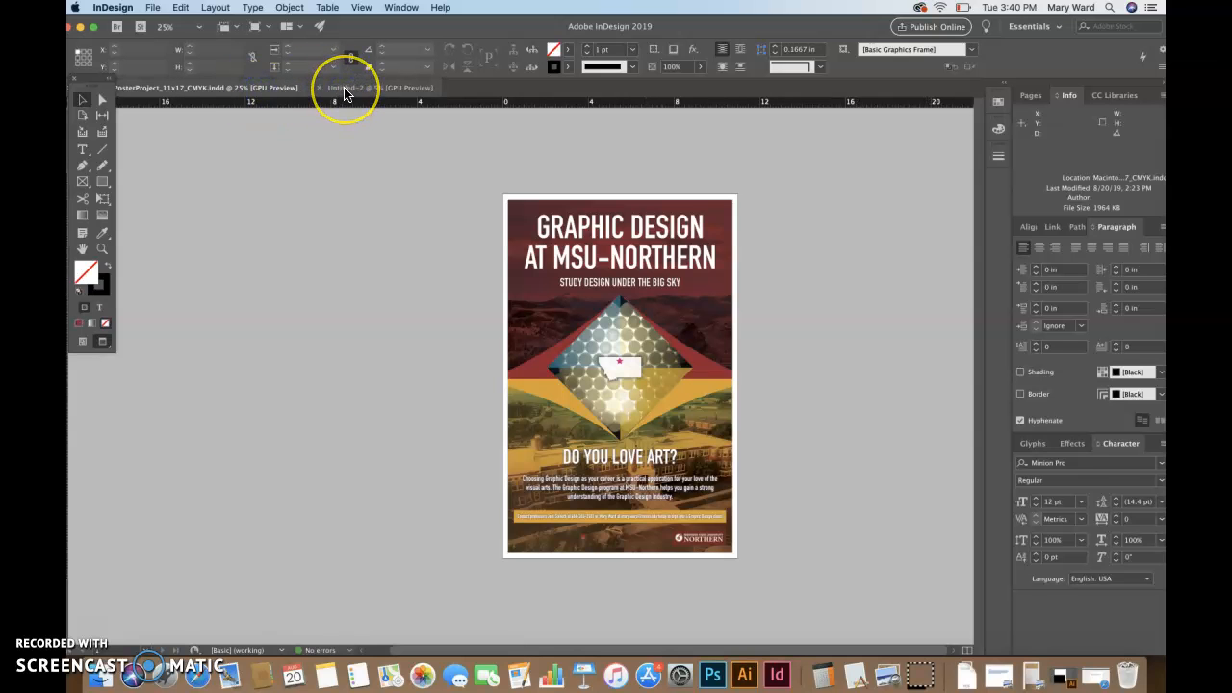
click(344, 87)
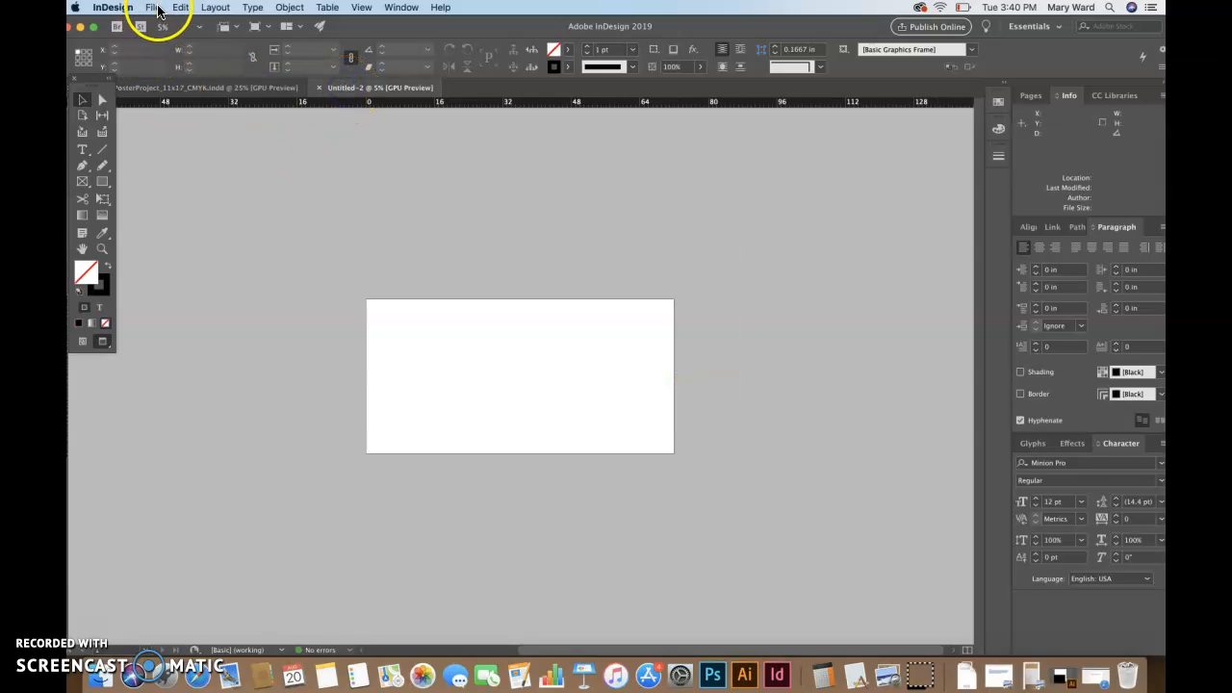
- Open the save dialog for the banner document and choose the InDesign Poster & Banner Project folder as its location
click(153, 7)
click(172, 106)
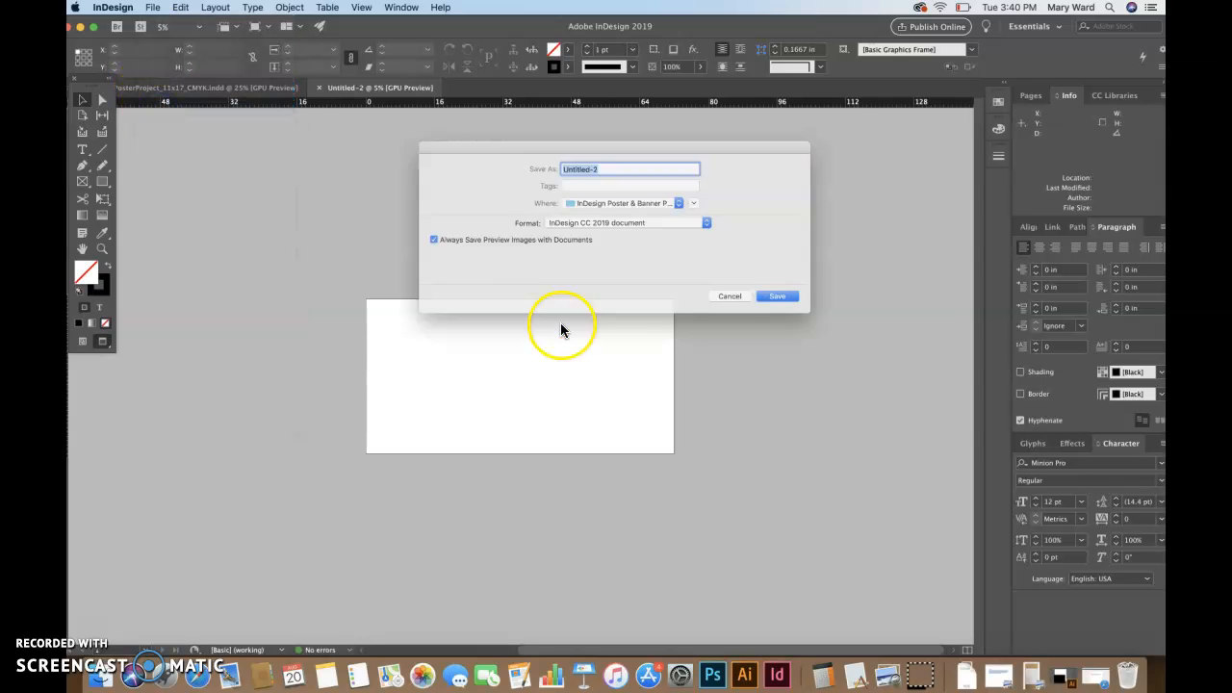
click(622, 199)
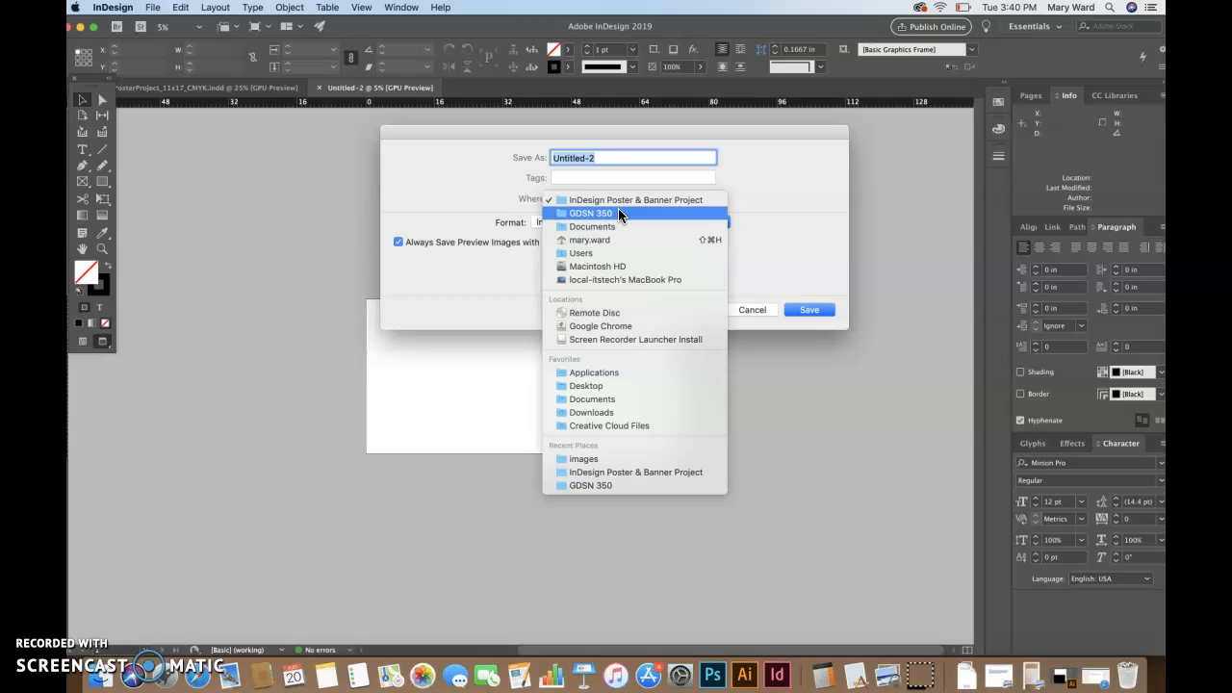
click(621, 200)
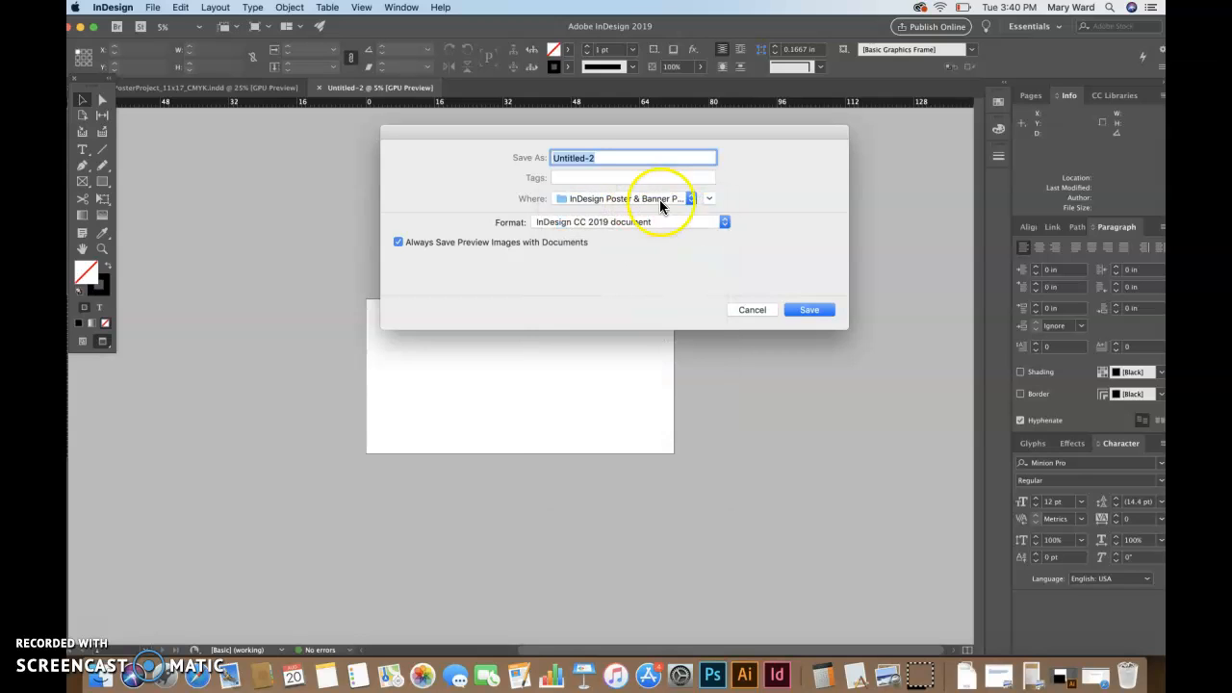
click(691, 198)
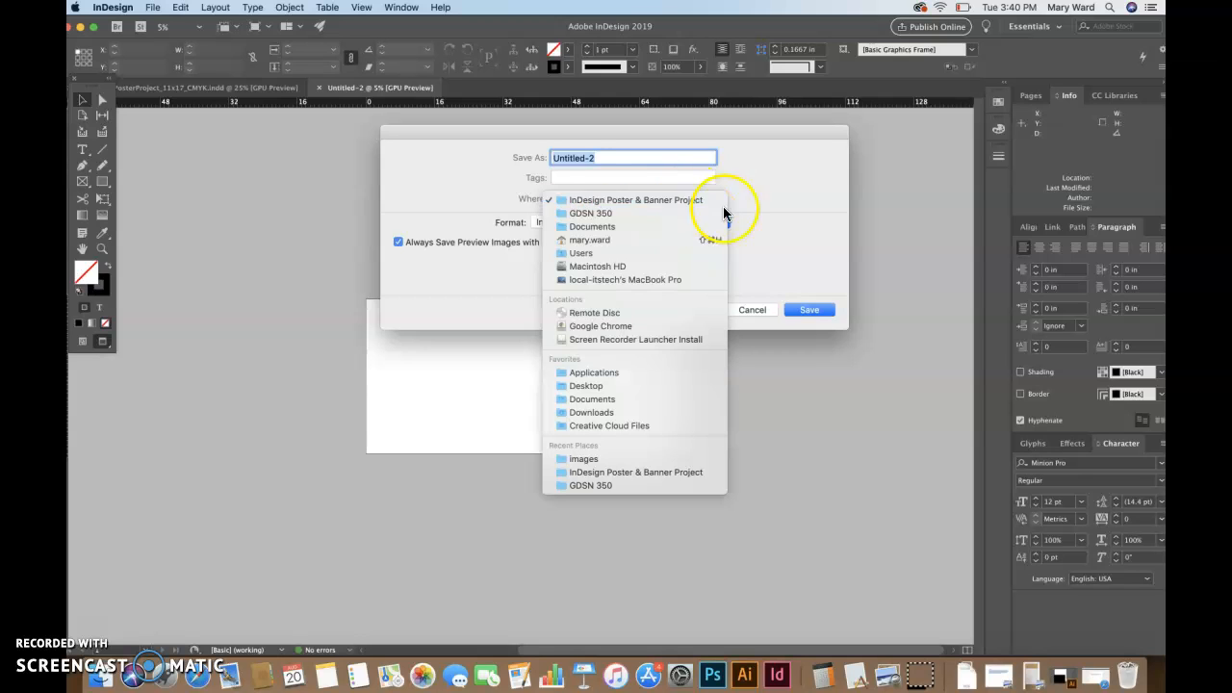
click(759, 221)
- Name the banner file InDesignBanner_36x72_CMYK and save it as an InDesign CC 2019 document
click(627, 158)
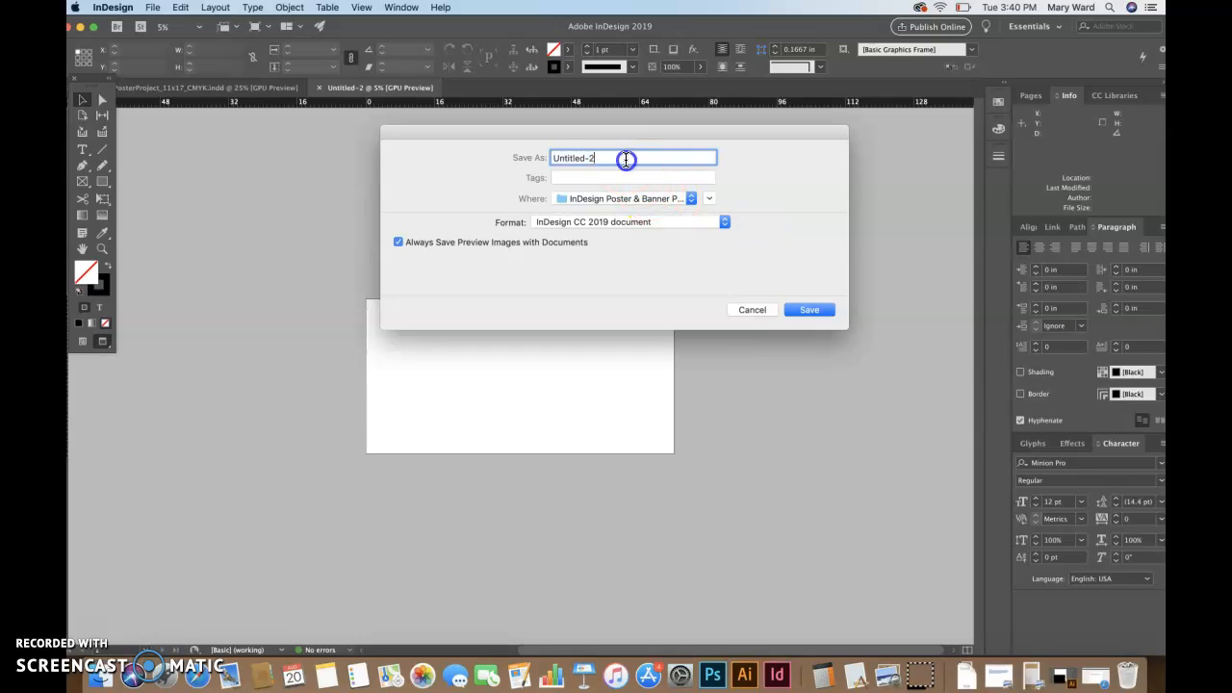
triple_click(626, 159)
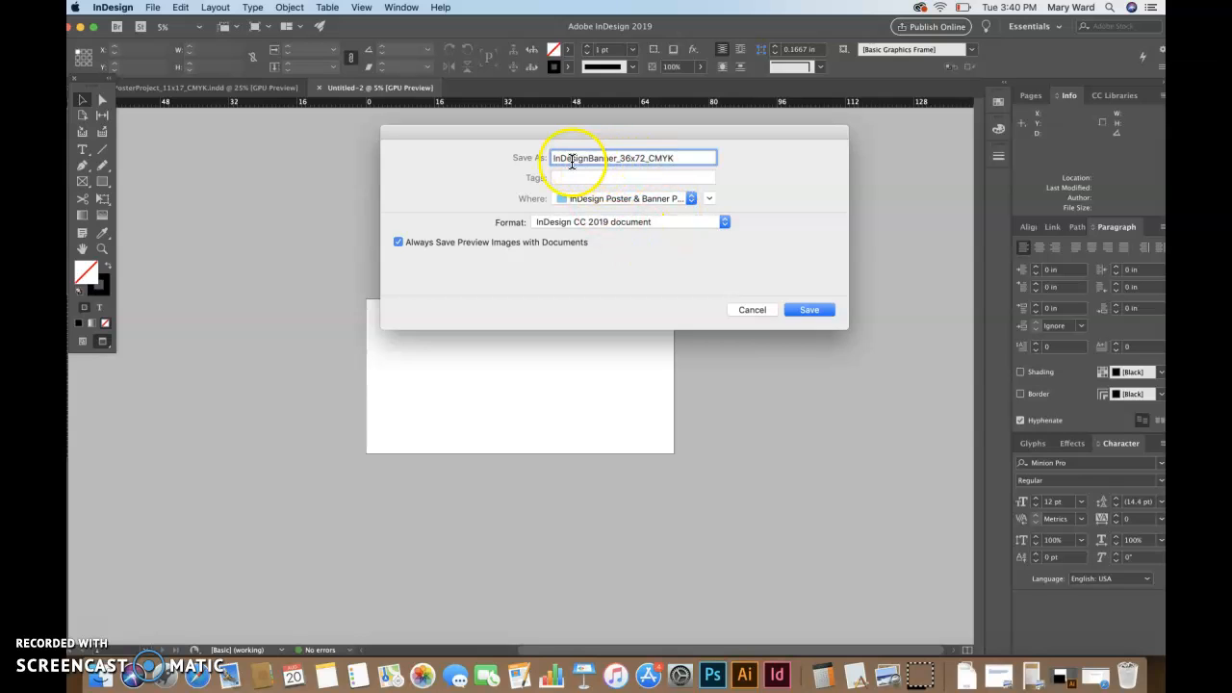
click(623, 158)
click(636, 162)
click(655, 161)
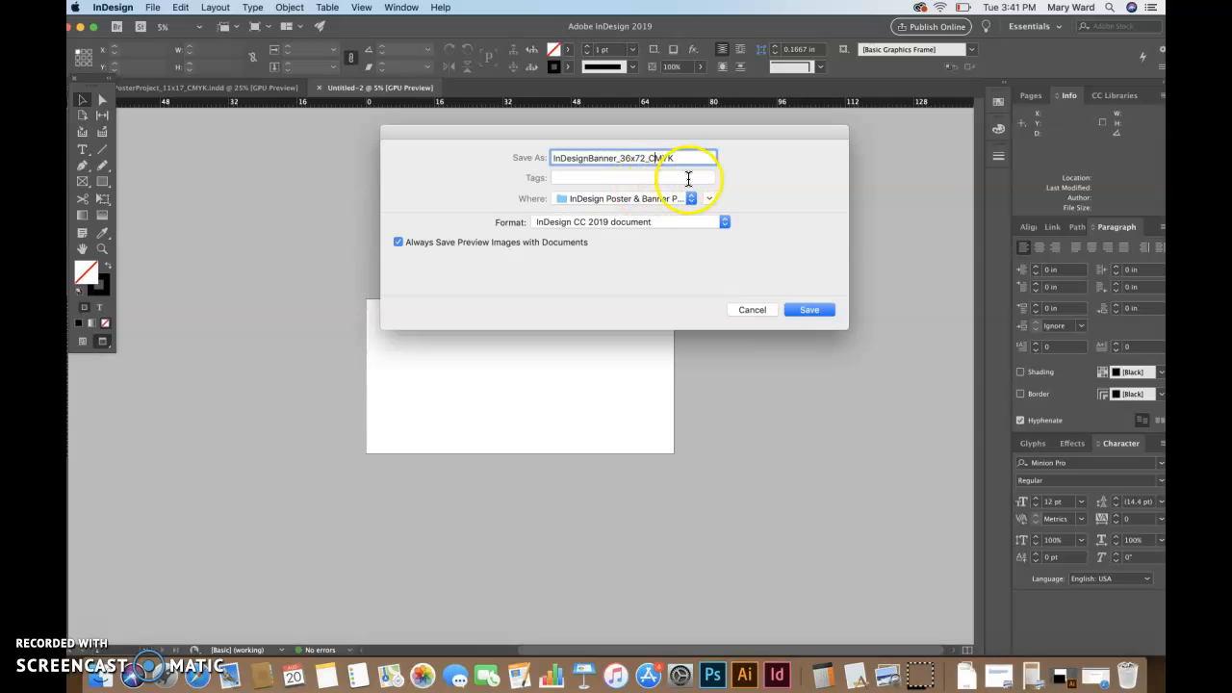
click(817, 310)
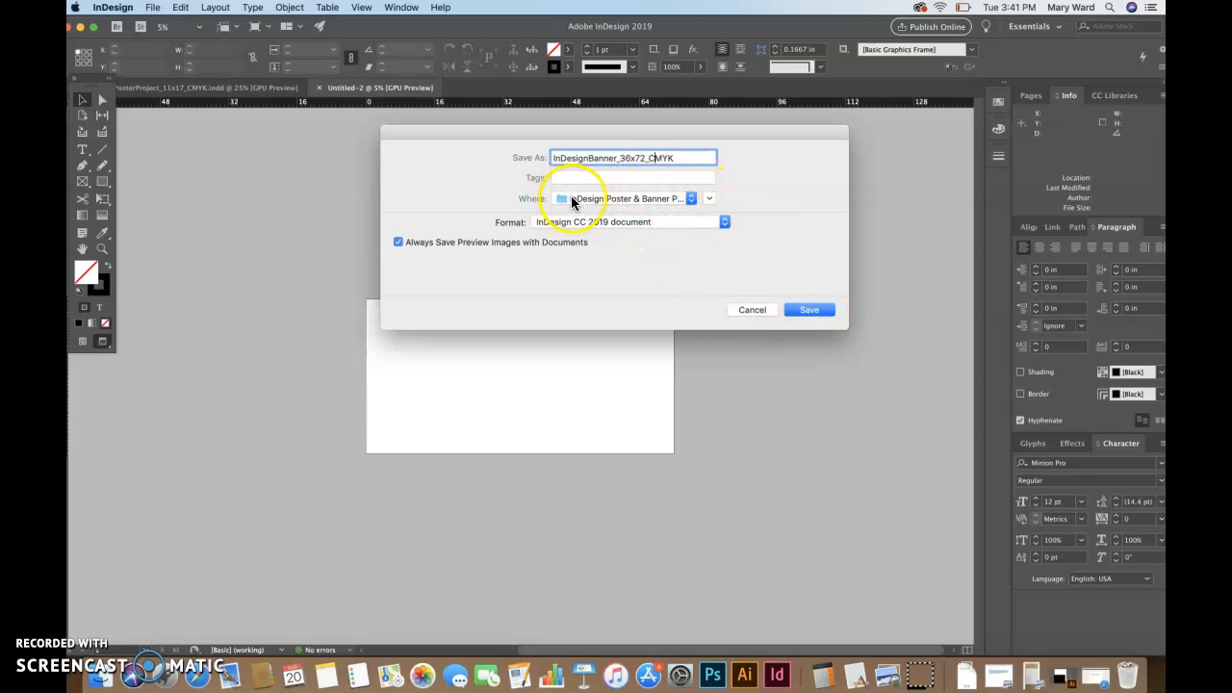
click(817, 310)
click(585, 395)
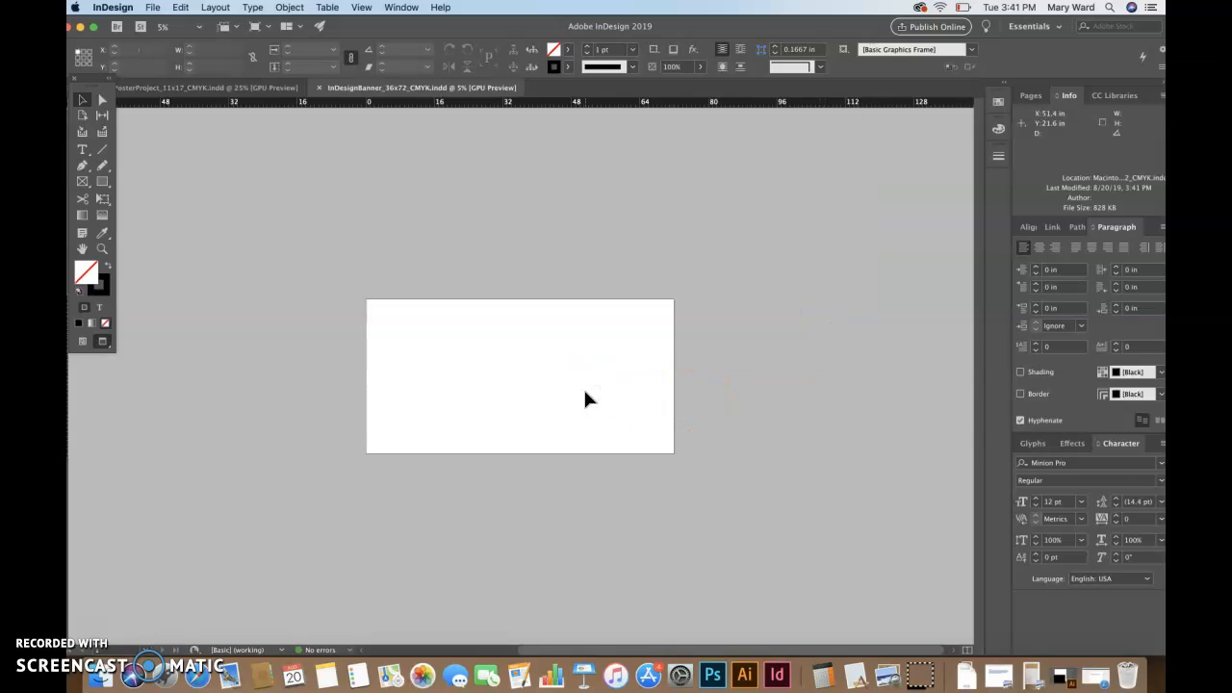
- In the 11x17 poster document, select the four white border bars around the artwork and unite them with Pathfinder
key(super+0)
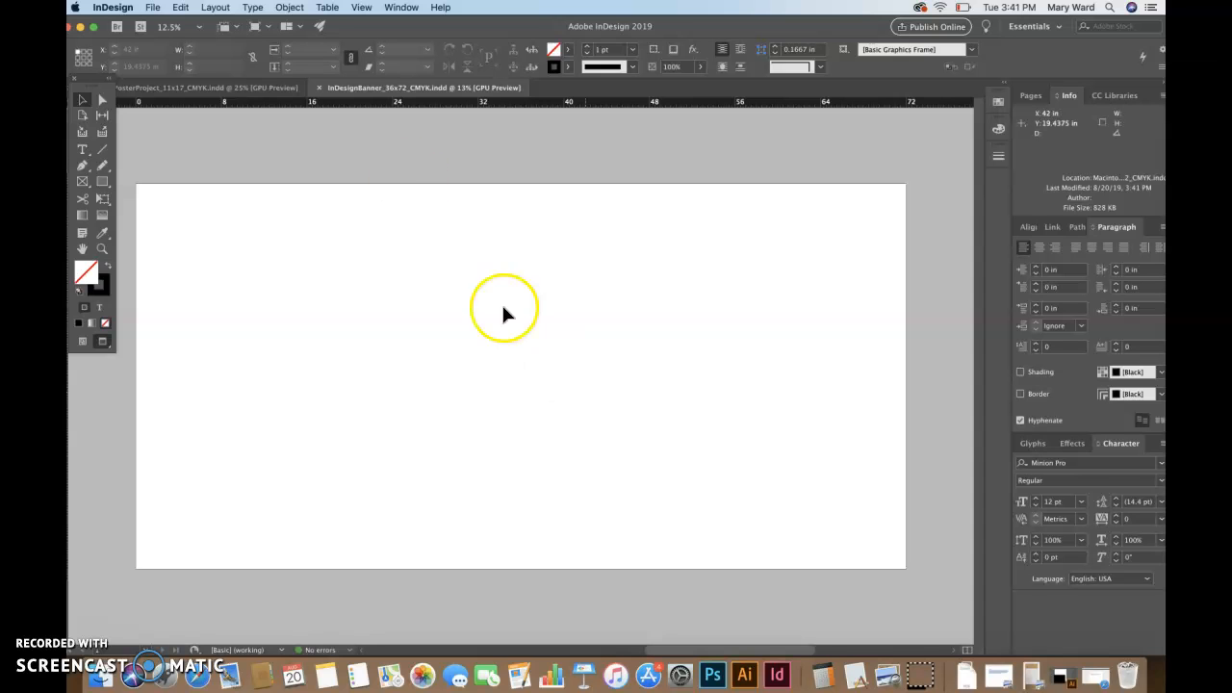
click(242, 88)
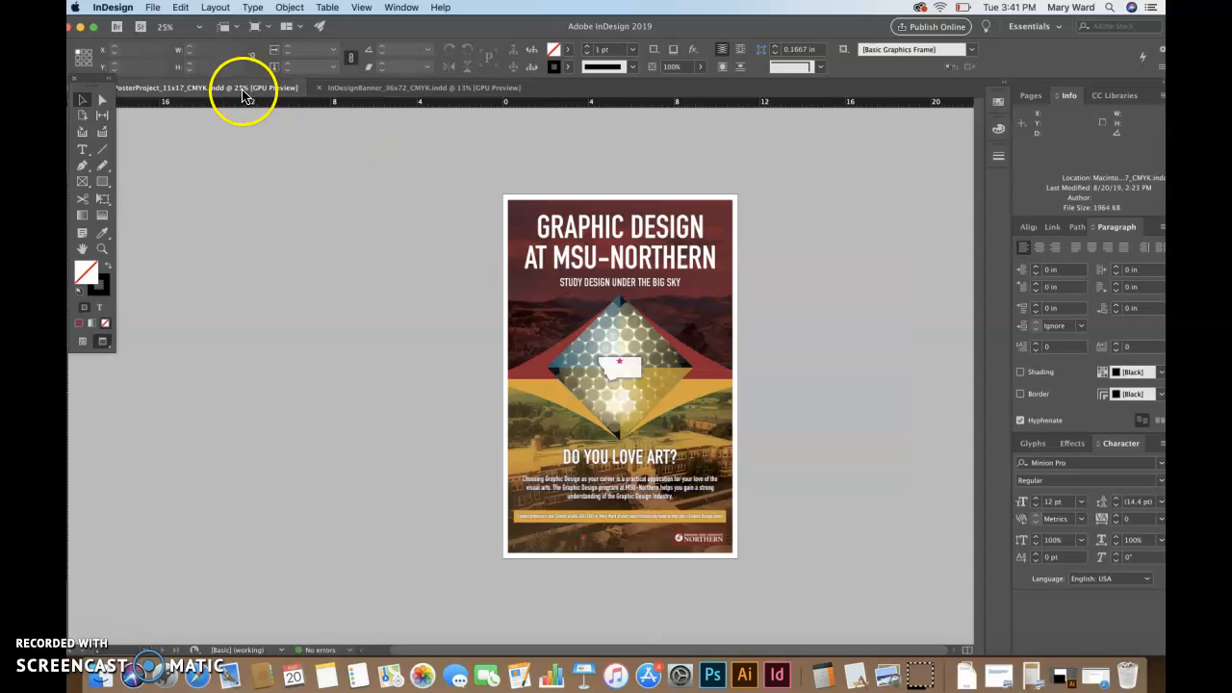
click(486, 286)
click(861, 448)
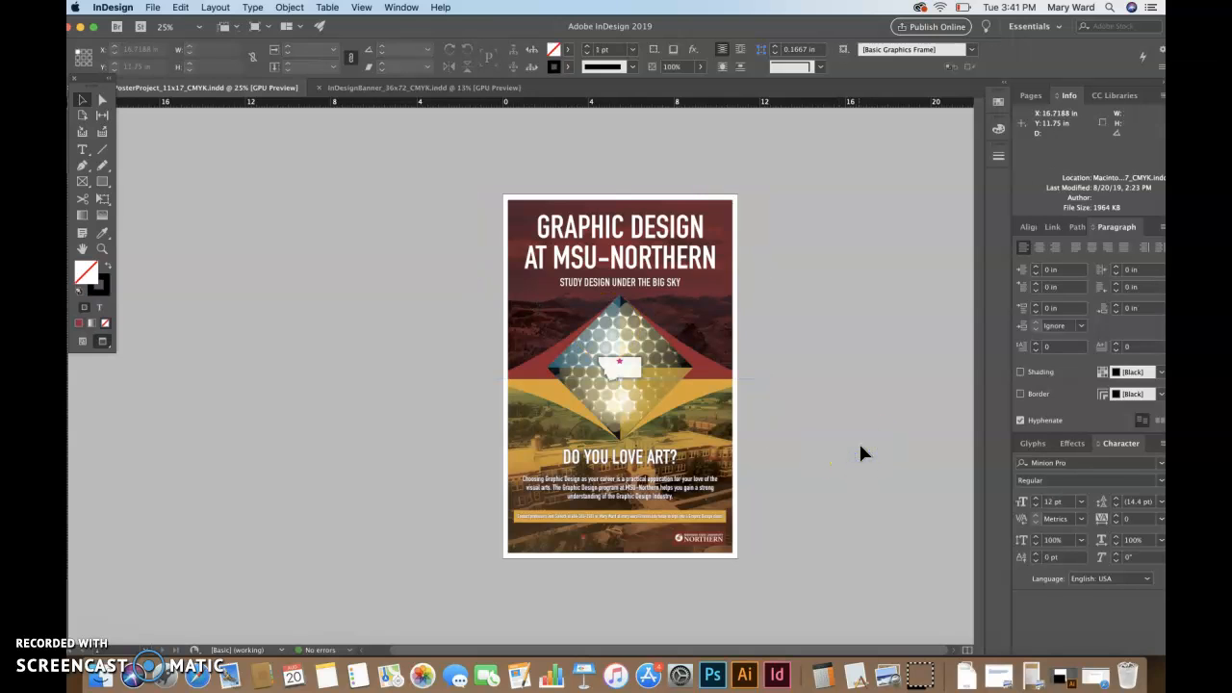
click(735, 320)
click(680, 194)
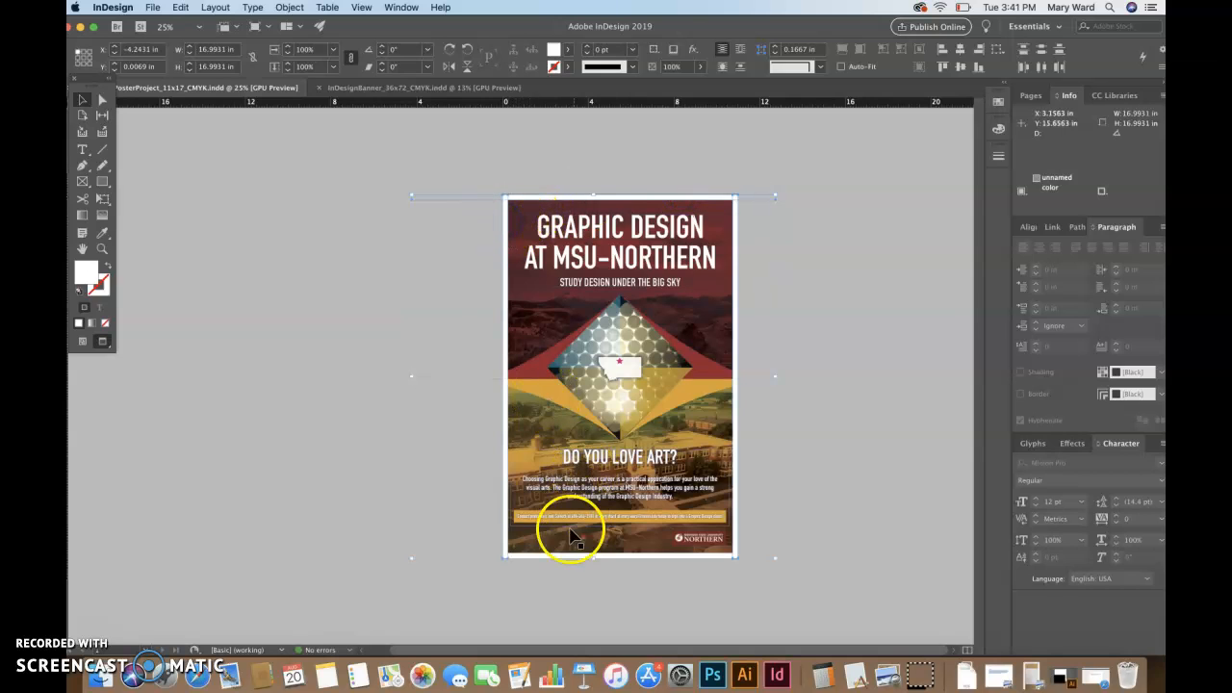
click(564, 558)
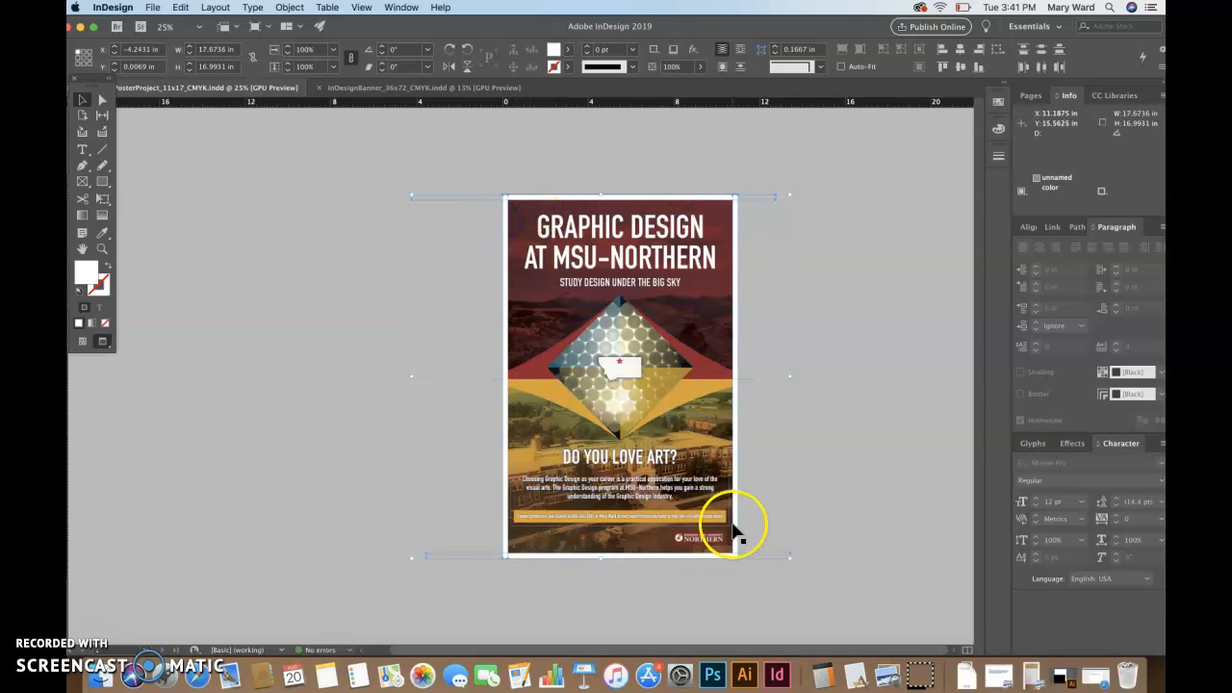
click(733, 313)
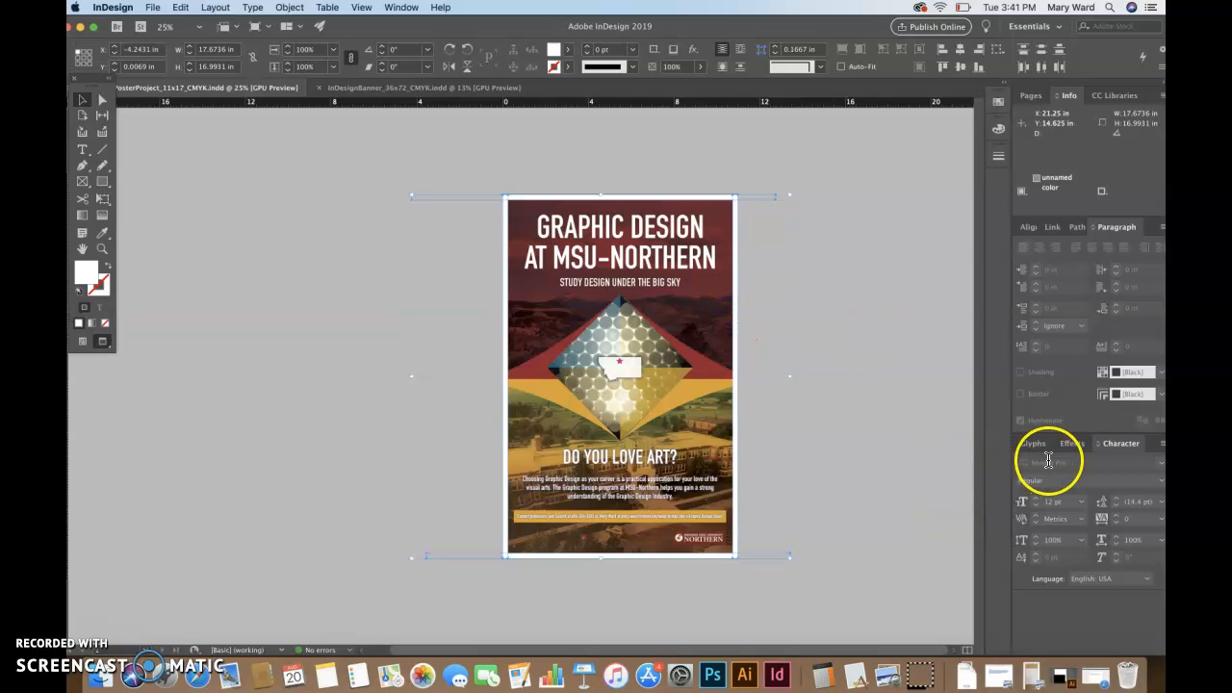
click(1080, 228)
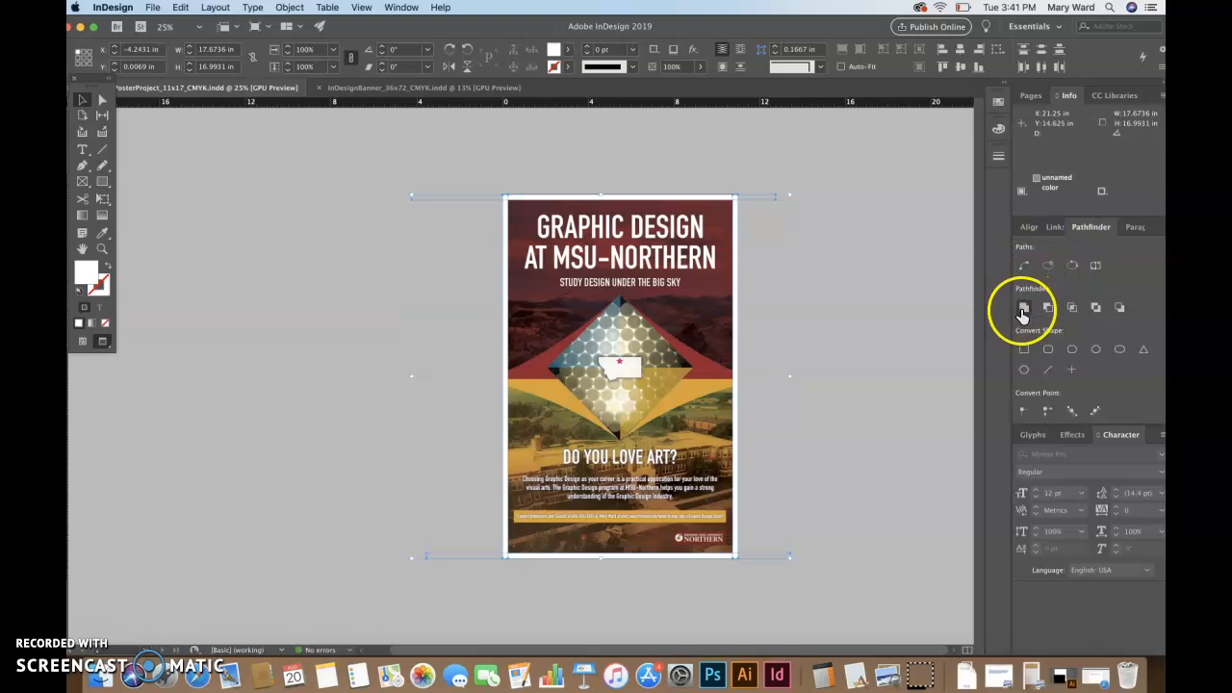
click(1025, 307)
click(917, 325)
- Switch the poster to Normal view and lock the united white border frame
key(w)
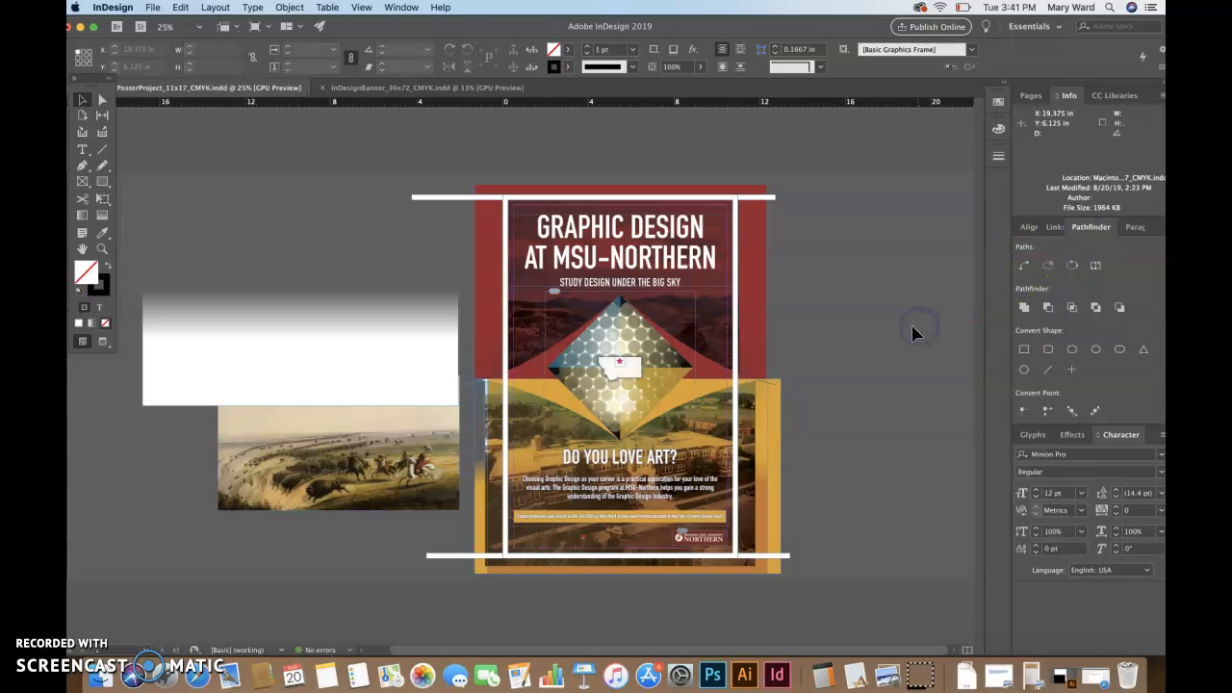
mouse_move(760, 204)
mouse_down()
mouse_move(631, 313)
mouse_move(764, 200)
mouse_up()
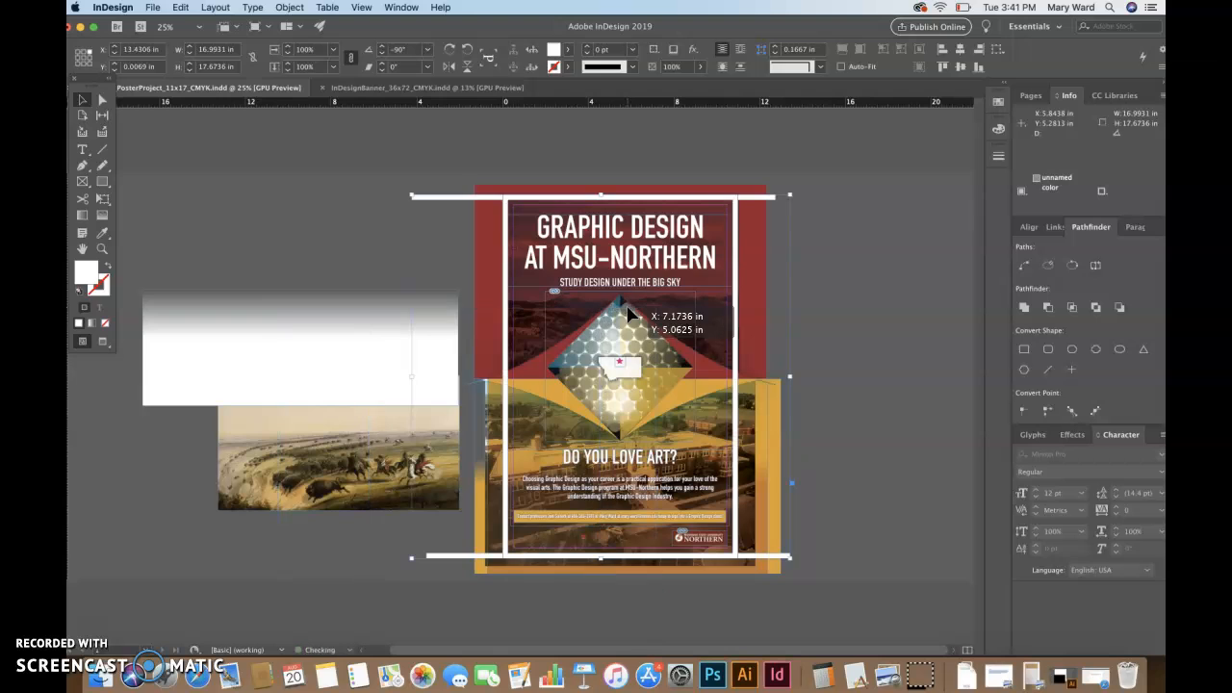
click(830, 307)
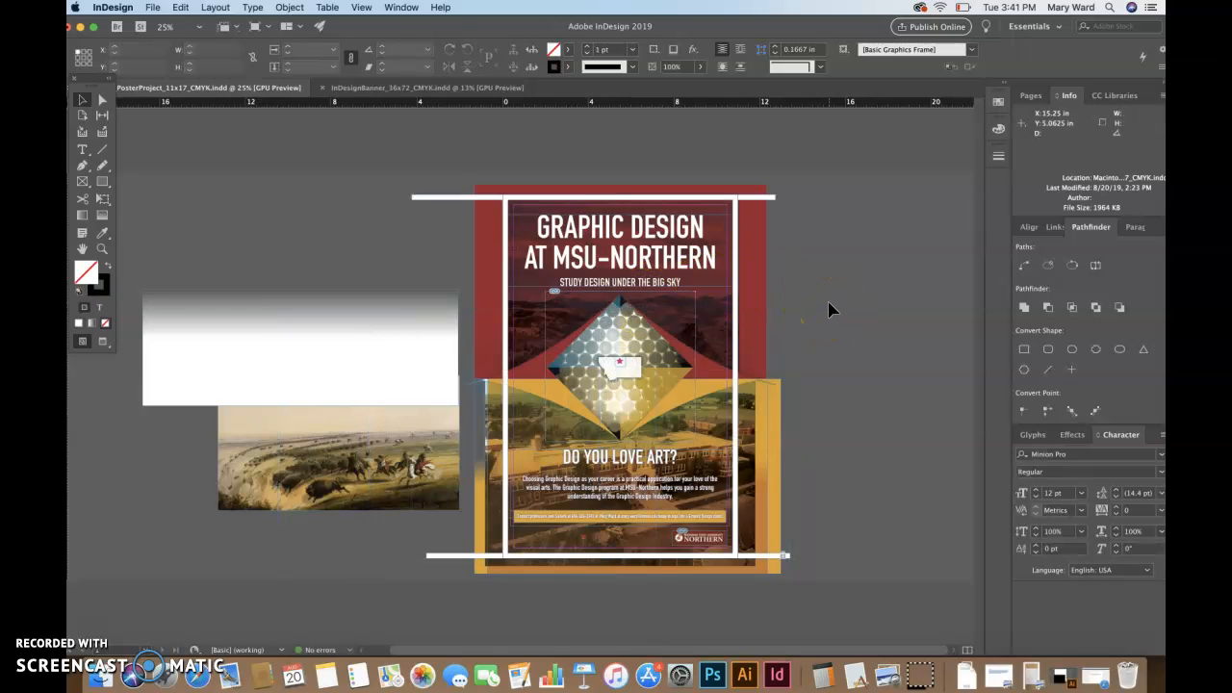
- Delete the white gradient box and the landscape painting from the pasteboard beside the poster, and save the poster in Preview mode
click(349, 338)
key(Delete)
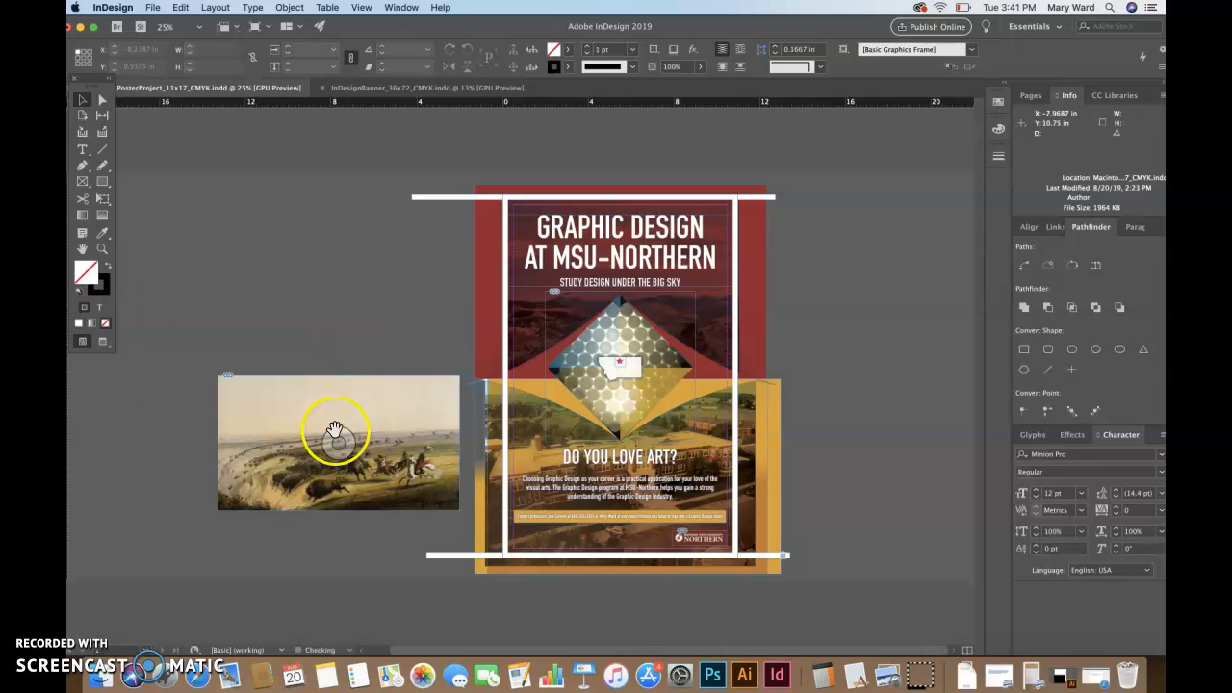
click(336, 433)
key(Delete)
click(314, 329)
click(317, 399)
key(Delete)
click(329, 362)
key(w)
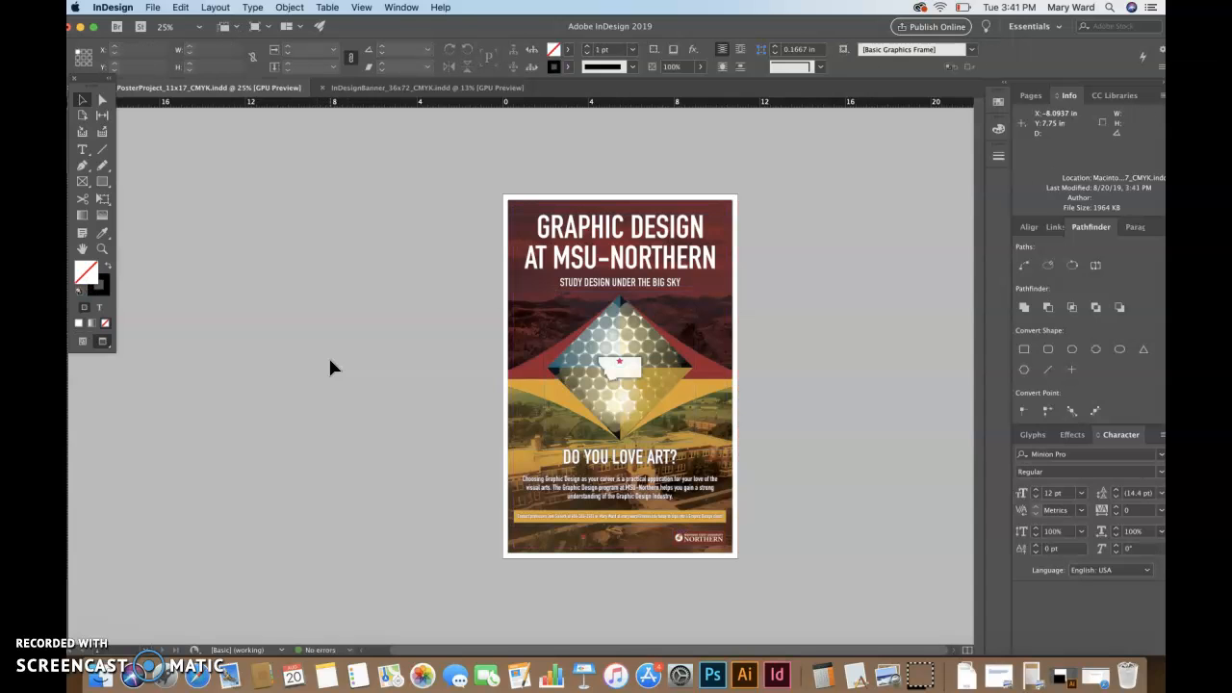
key(super+s)
- Copy all the unlocked poster artwork and paste it into the InDesignBanner_36x72_CMYK document
key(super+a)
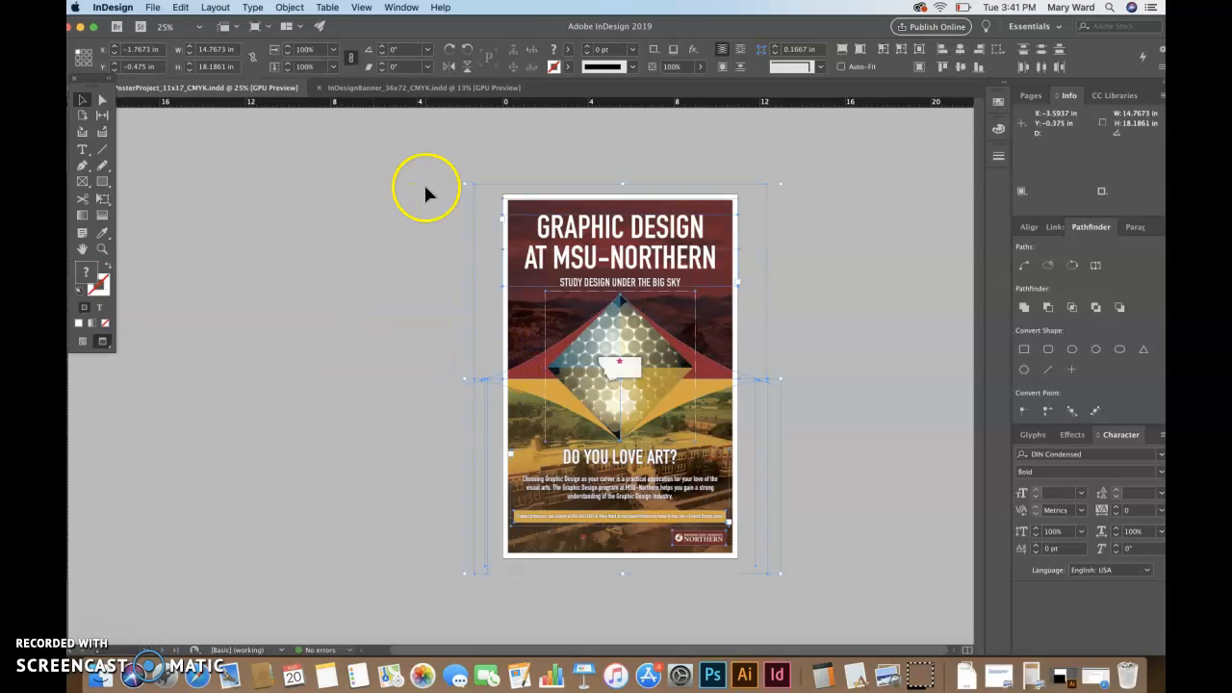
click(409, 89)
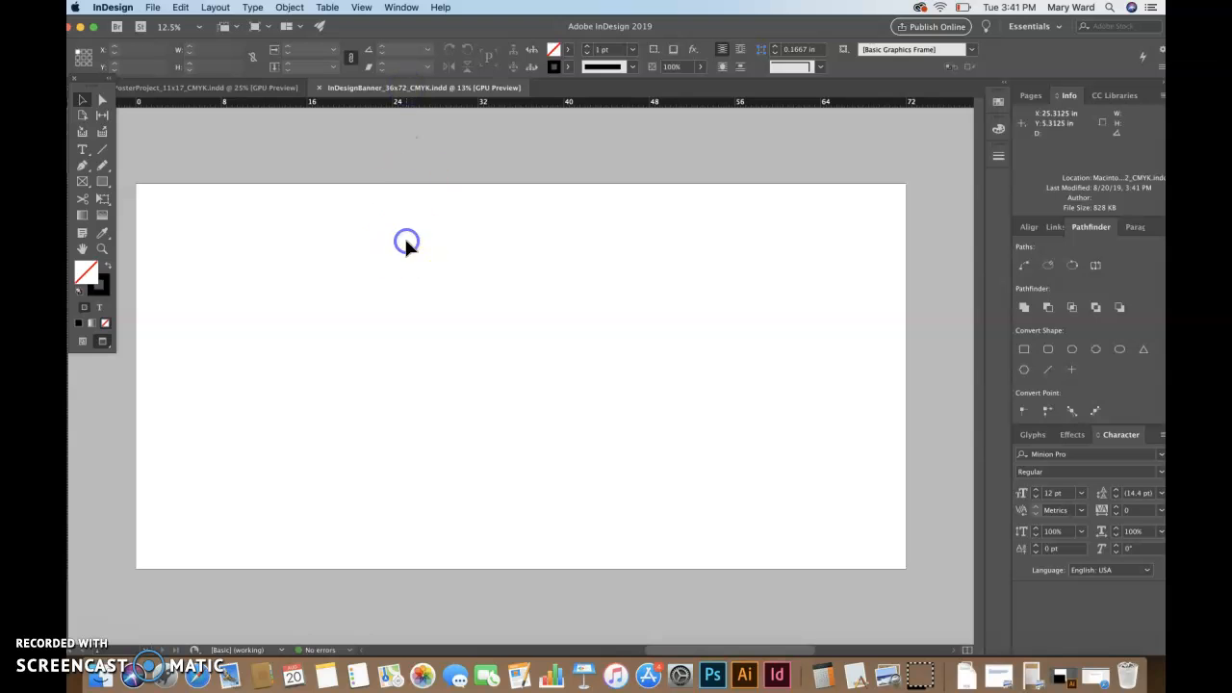
click(212, 88)
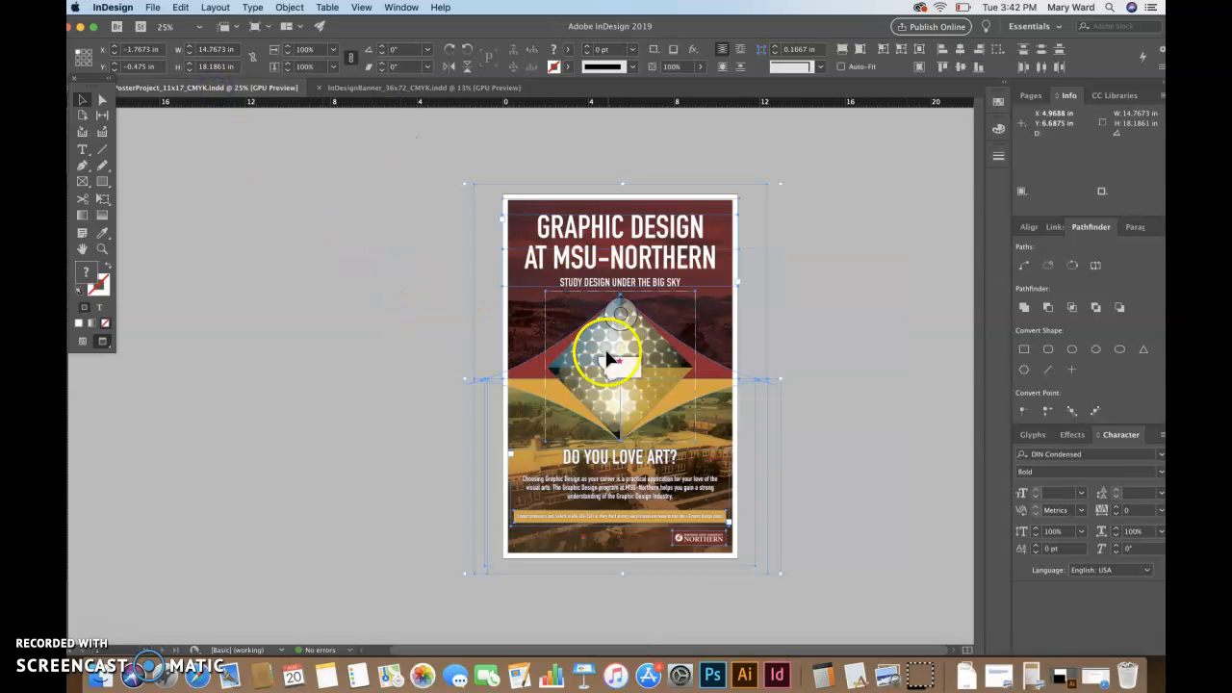
click(372, 88)
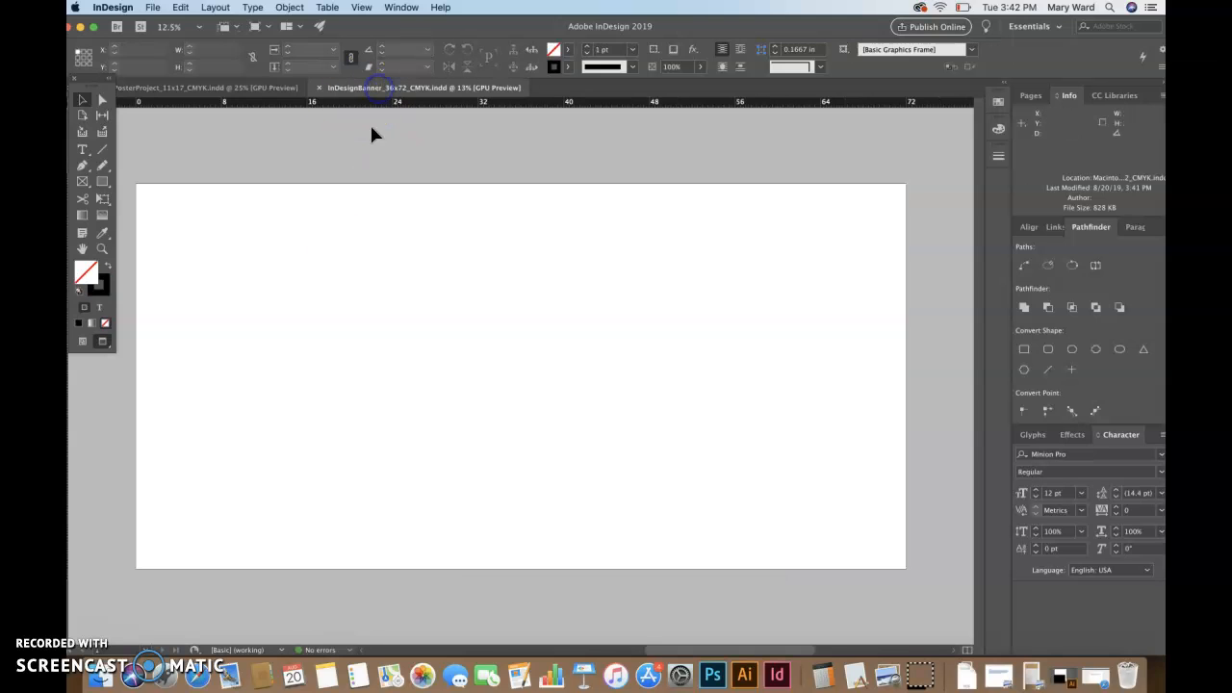
key(super+v)
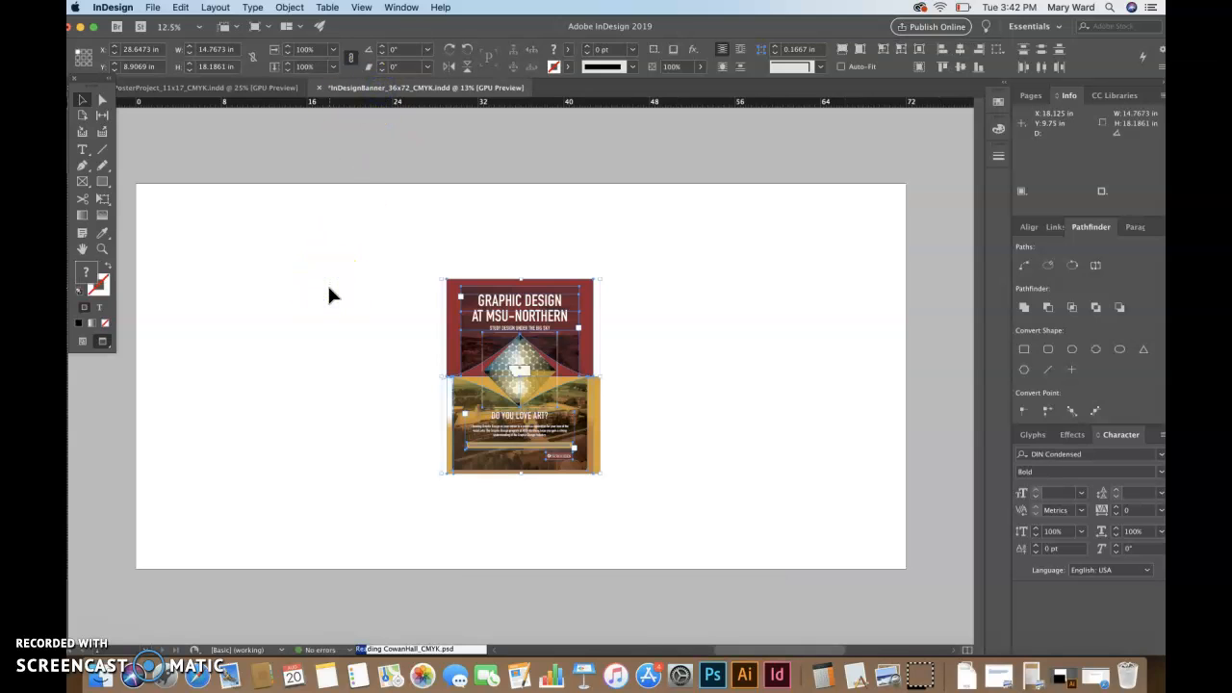
- Group the pasted artwork, scale it with Free Transform to about 44.85 x 55.23 in, and position it over the banner's left half
click(366, 349)
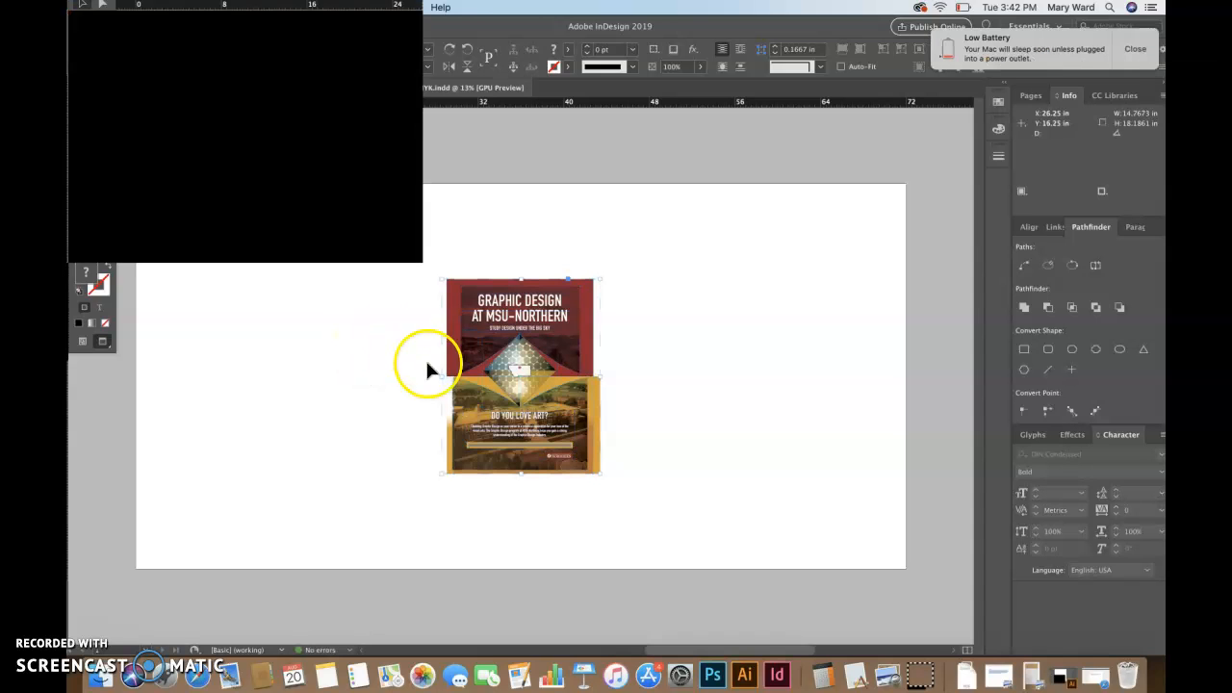
click(102, 199)
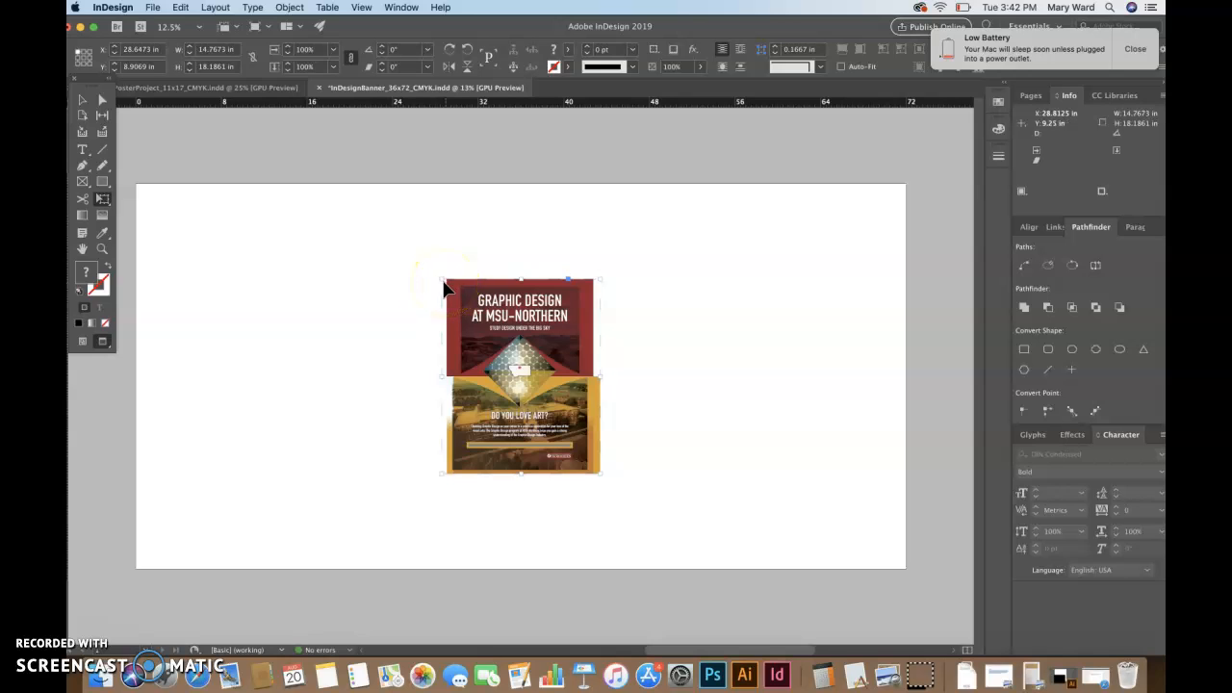
key(super+minus)
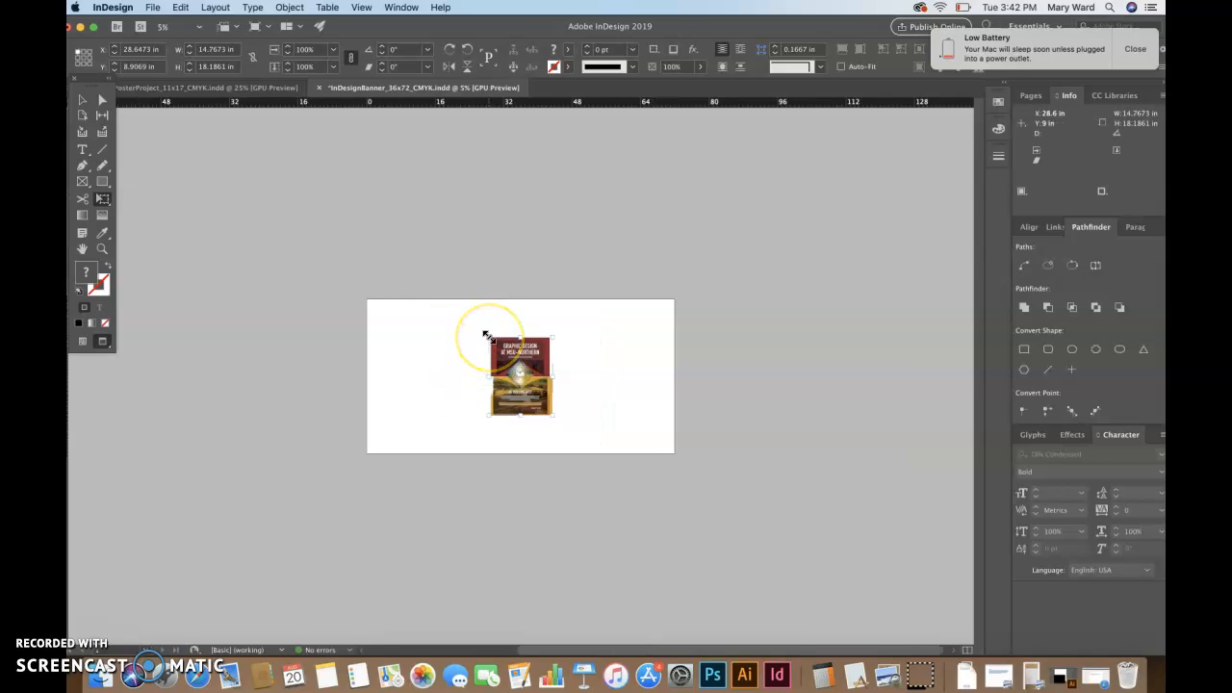
drag(489, 337, 301, 228)
drag(427, 302, 440, 435)
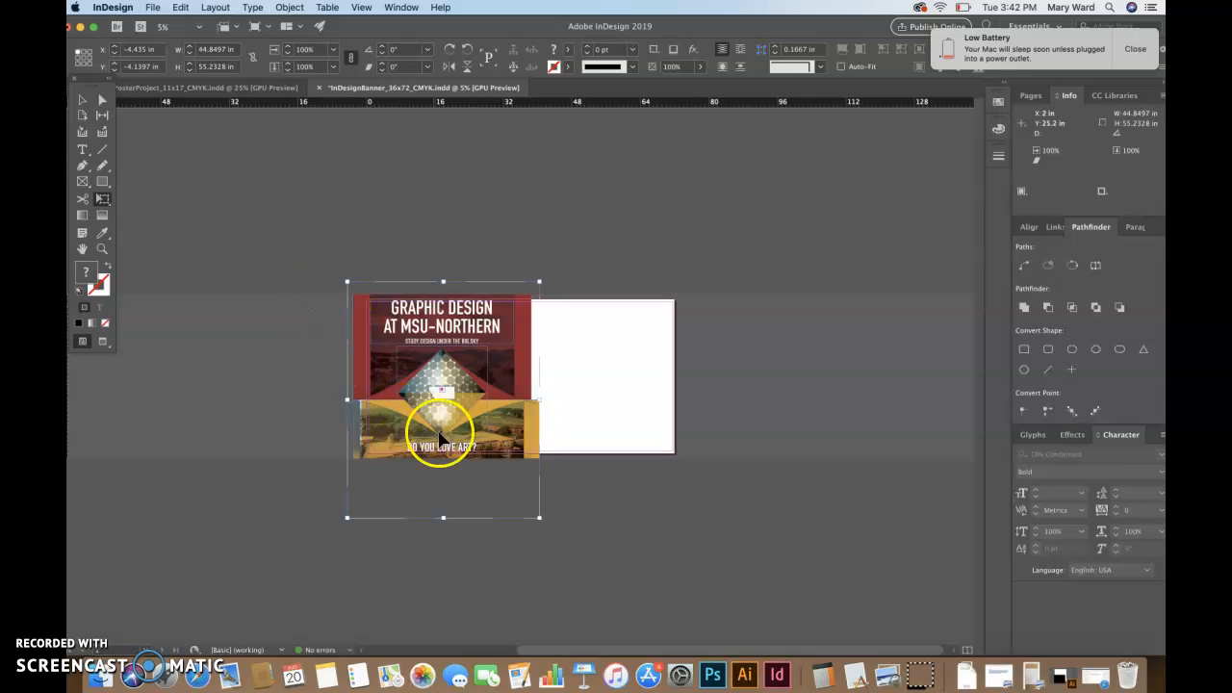
- Examine the settings of the [Default] document preset and its edit options, leaving them as they are
click(152, 8)
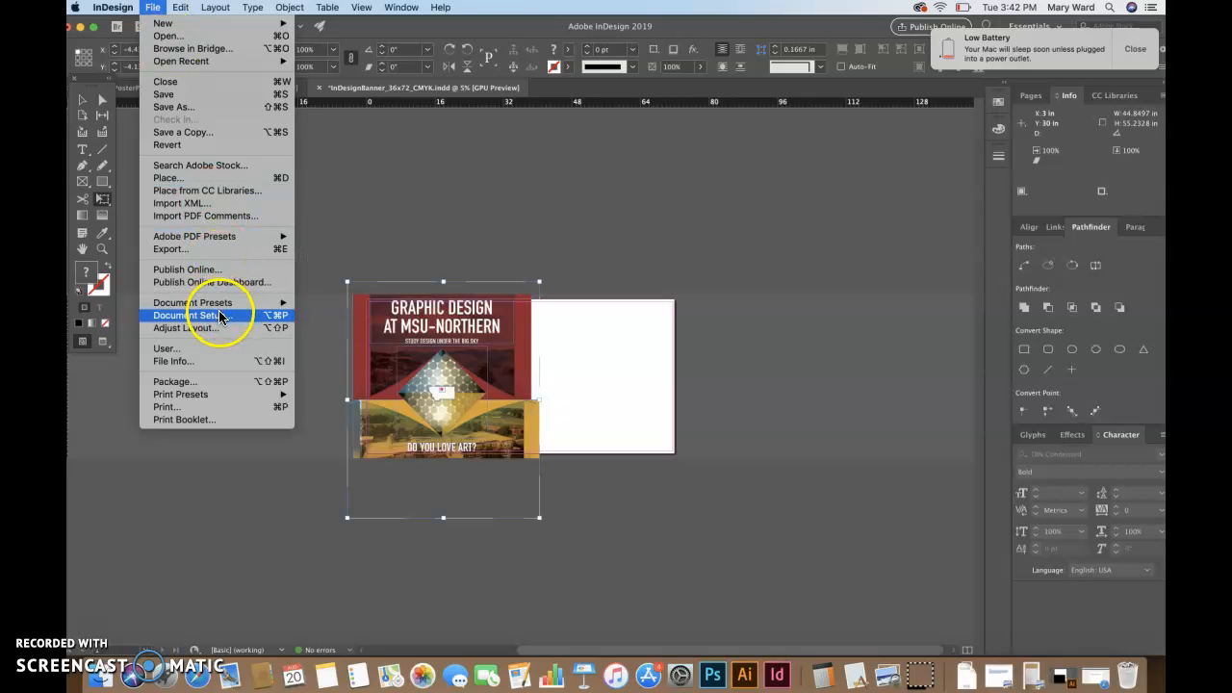
mouse_move(223, 305)
click(323, 302)
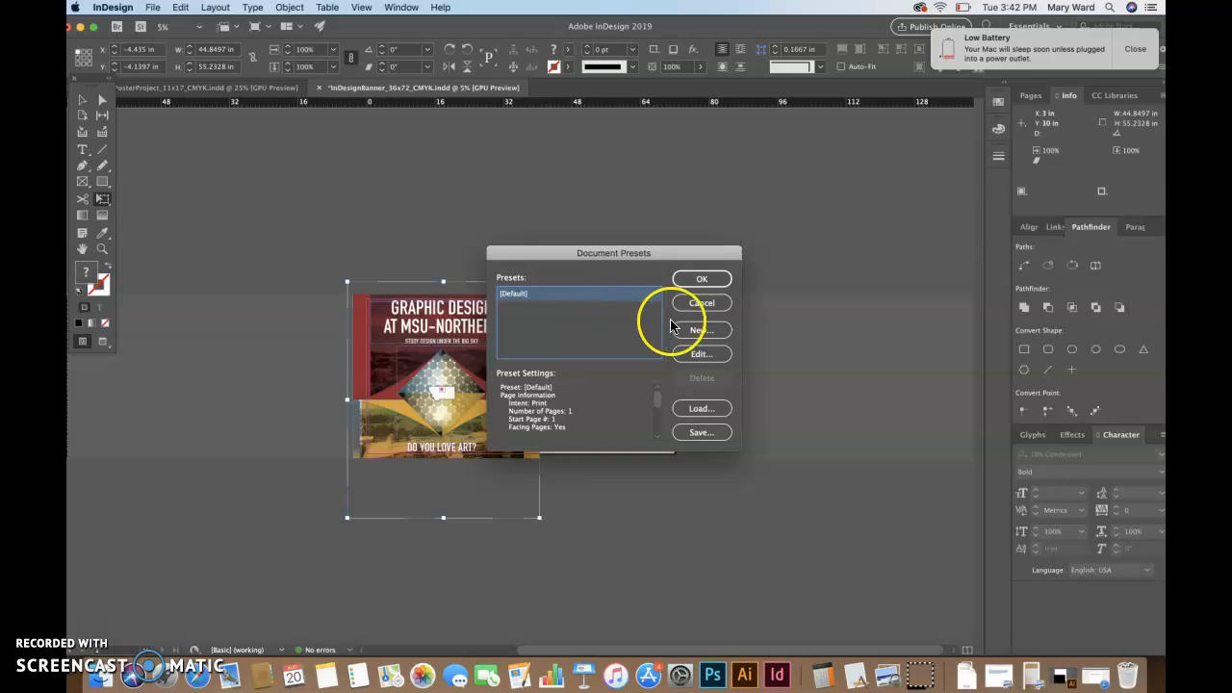
scroll(640, 389, down, 10)
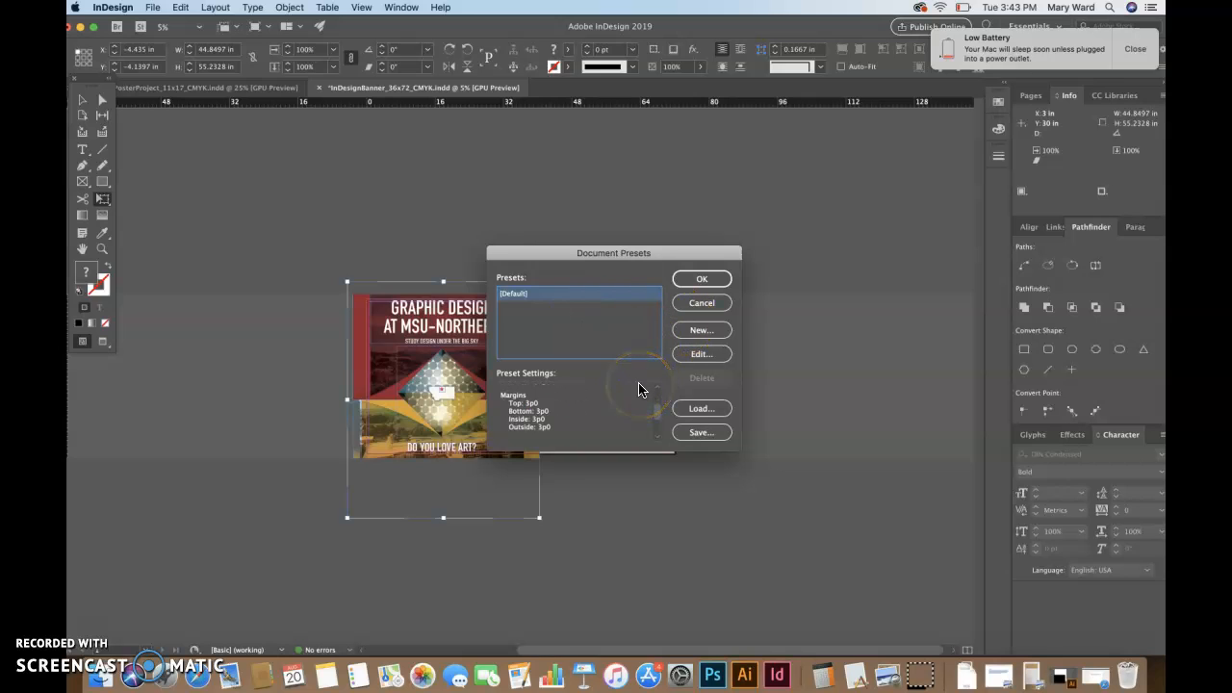
scroll(640, 389, down, 3)
click(702, 354)
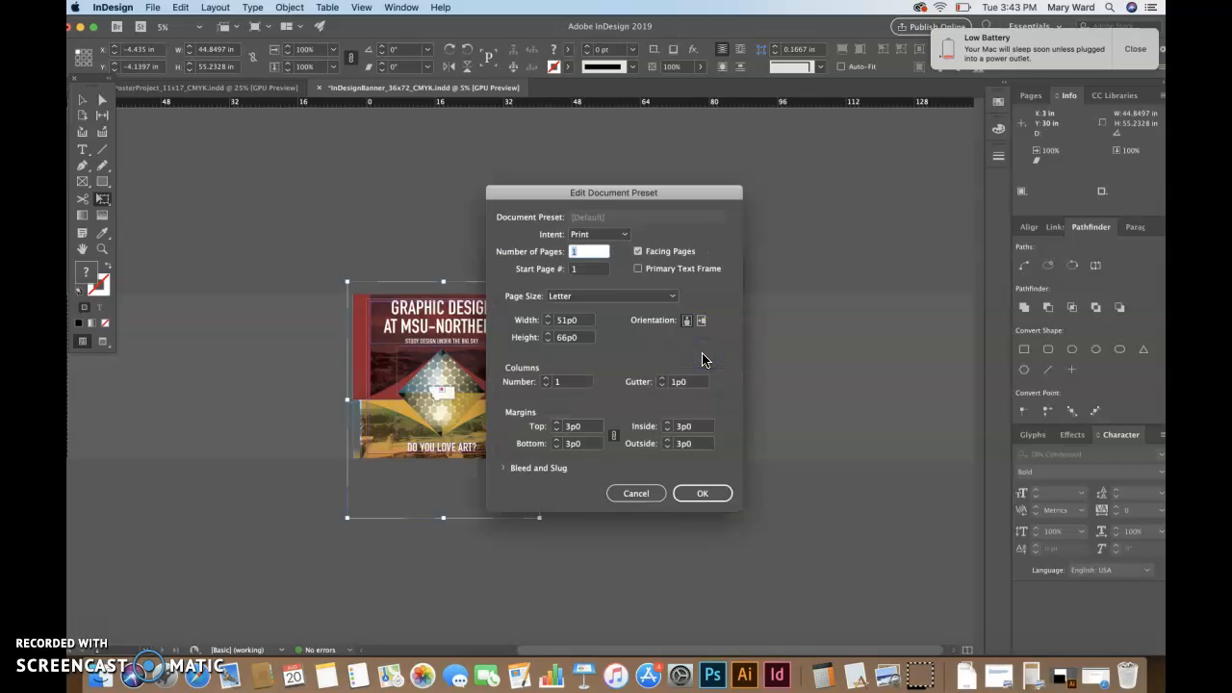
click(703, 493)
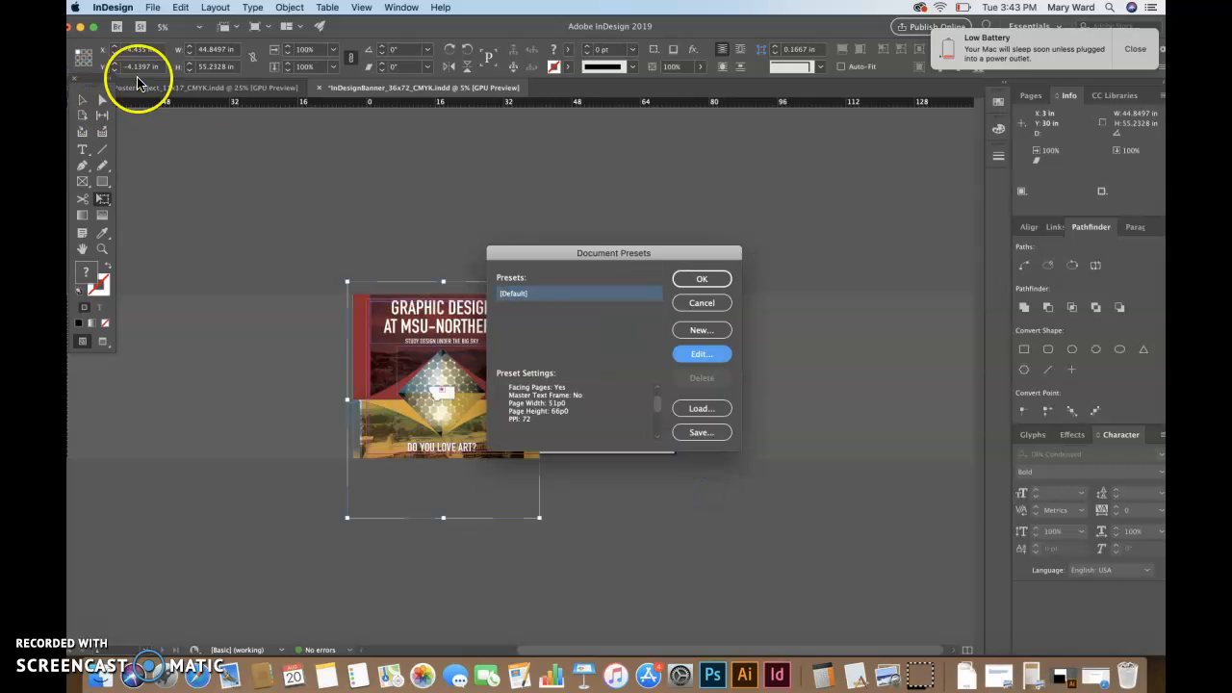
click(704, 306)
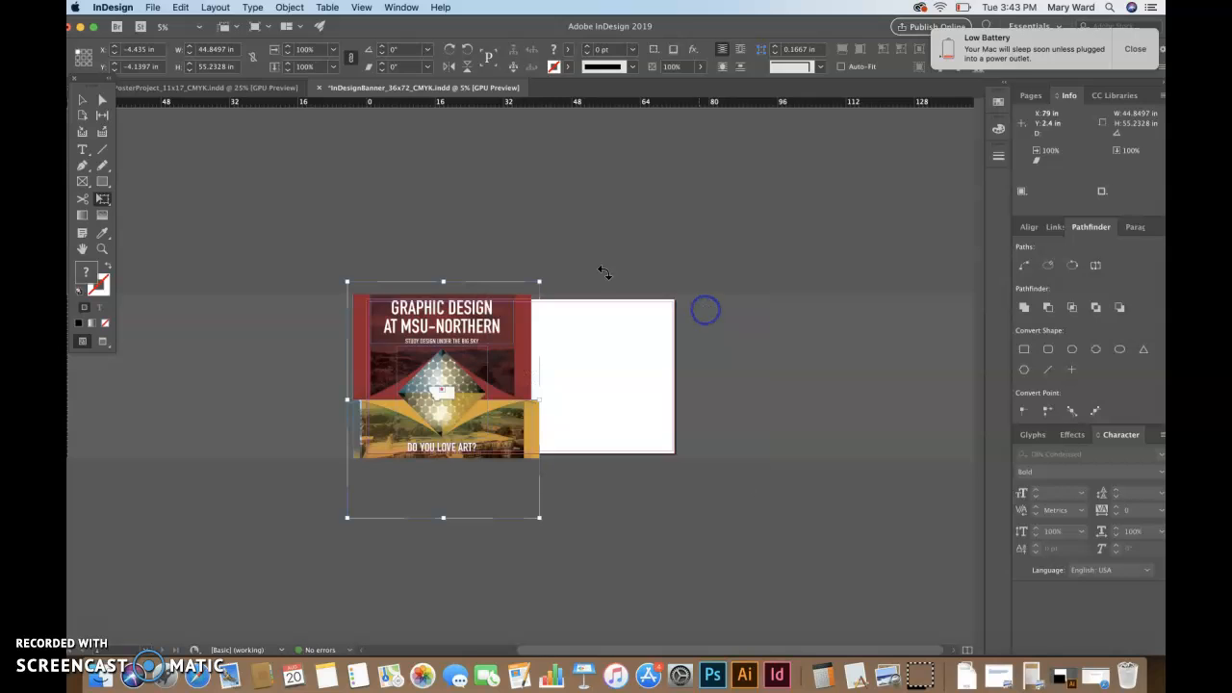
- Check the banner's page size in Document Setup and its margins and columns in Margins and Columns
click(155, 9)
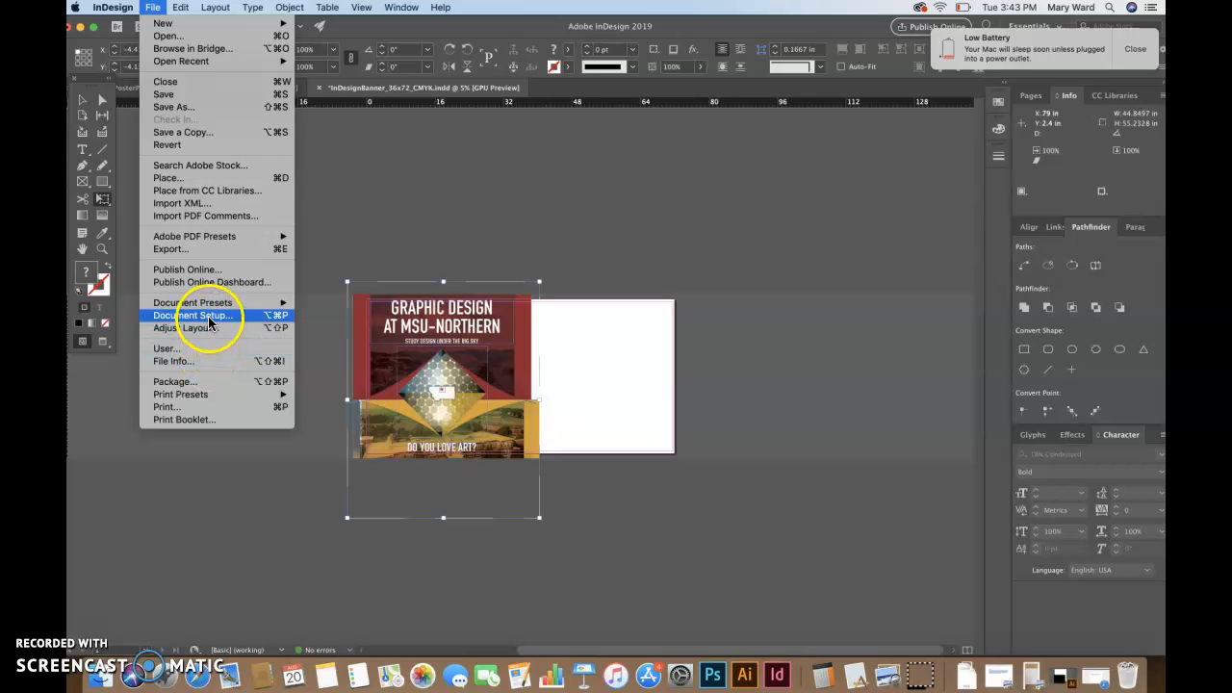
mouse_move(214, 308)
click(214, 318)
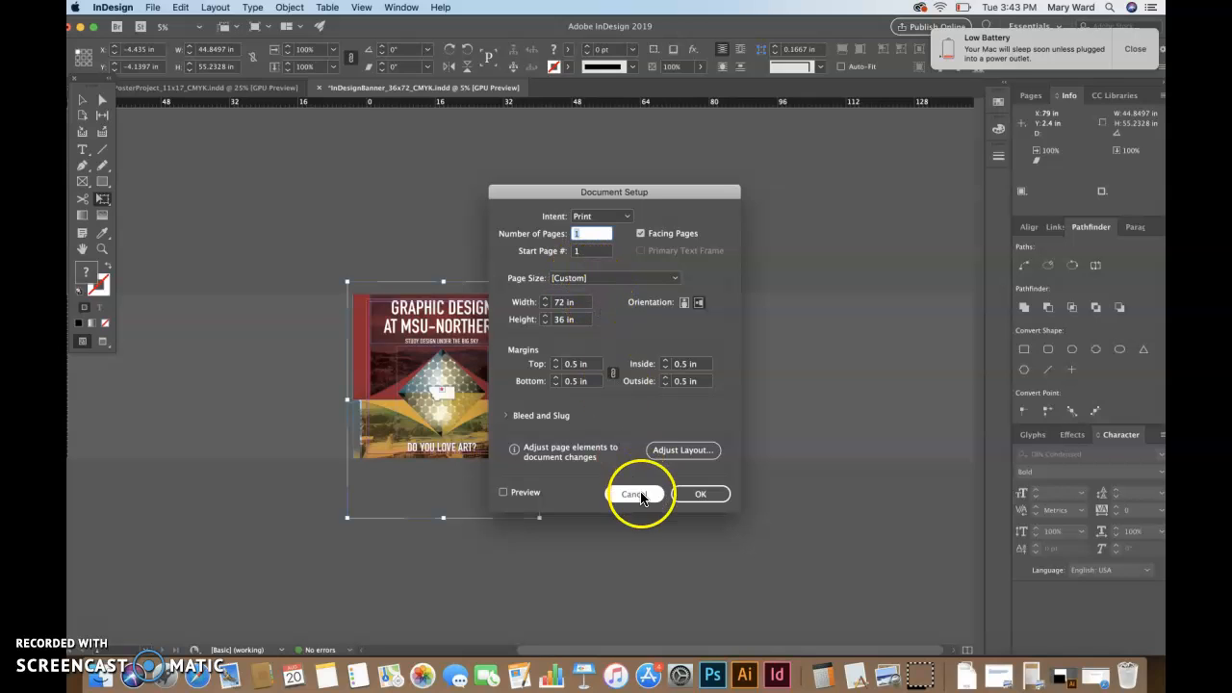
click(689, 494)
click(180, 6)
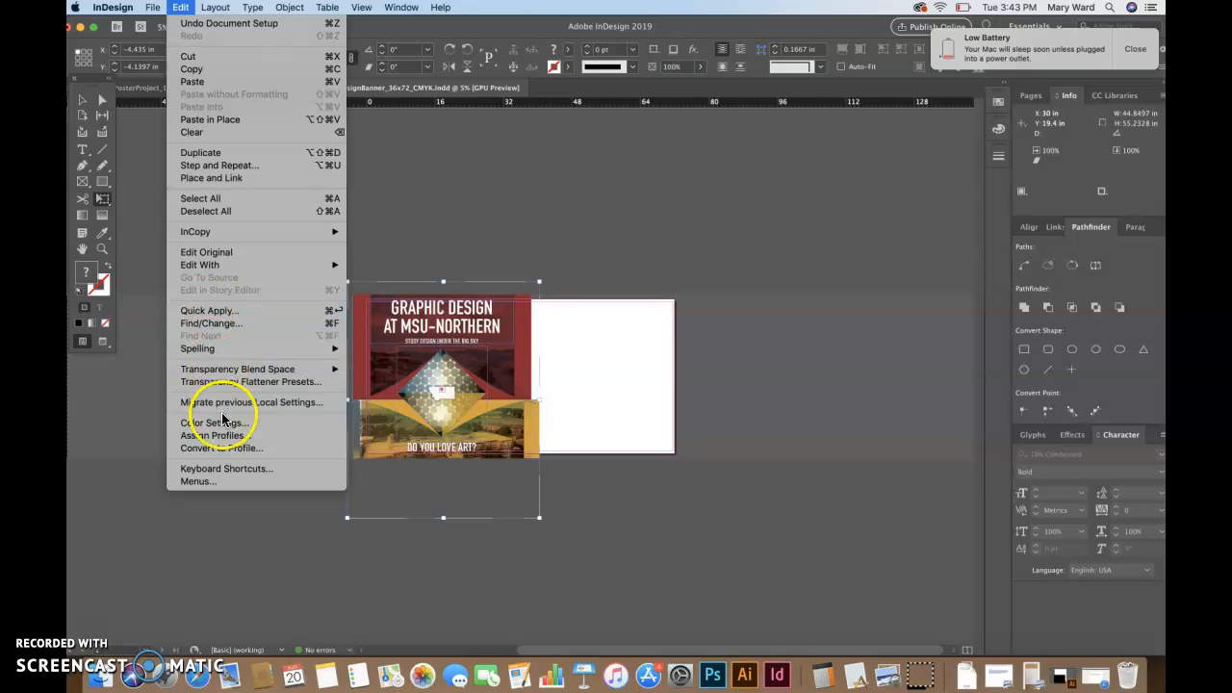
mouse_move(209, 14)
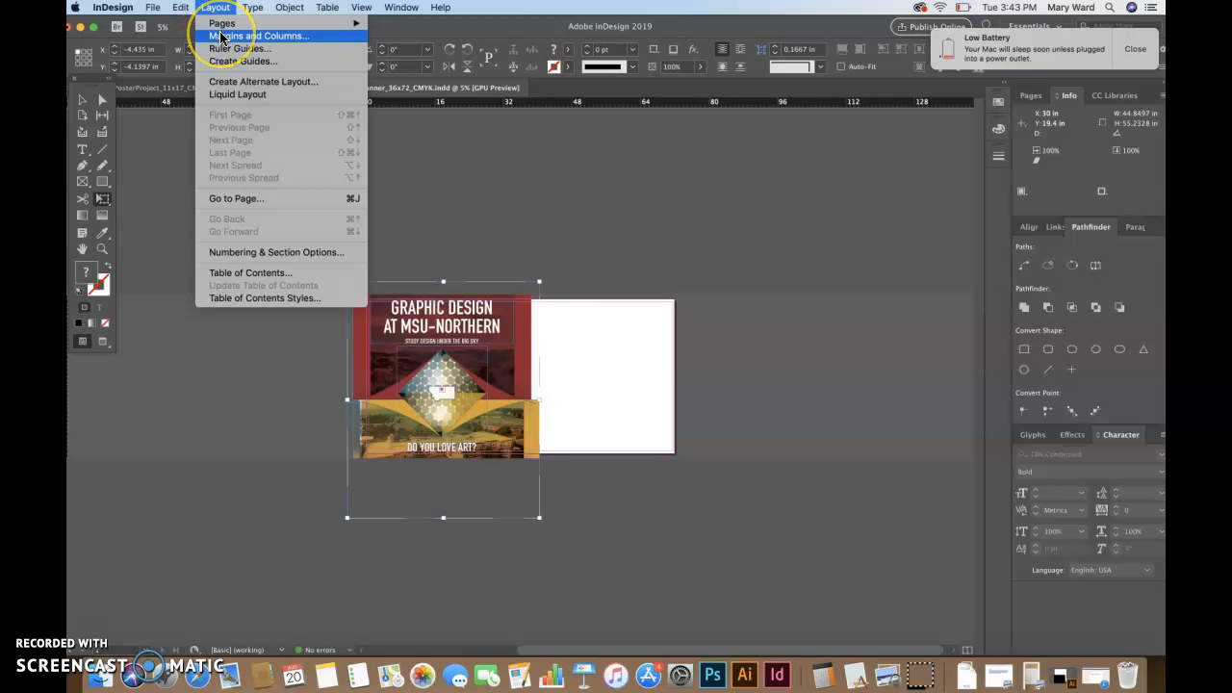
click(221, 37)
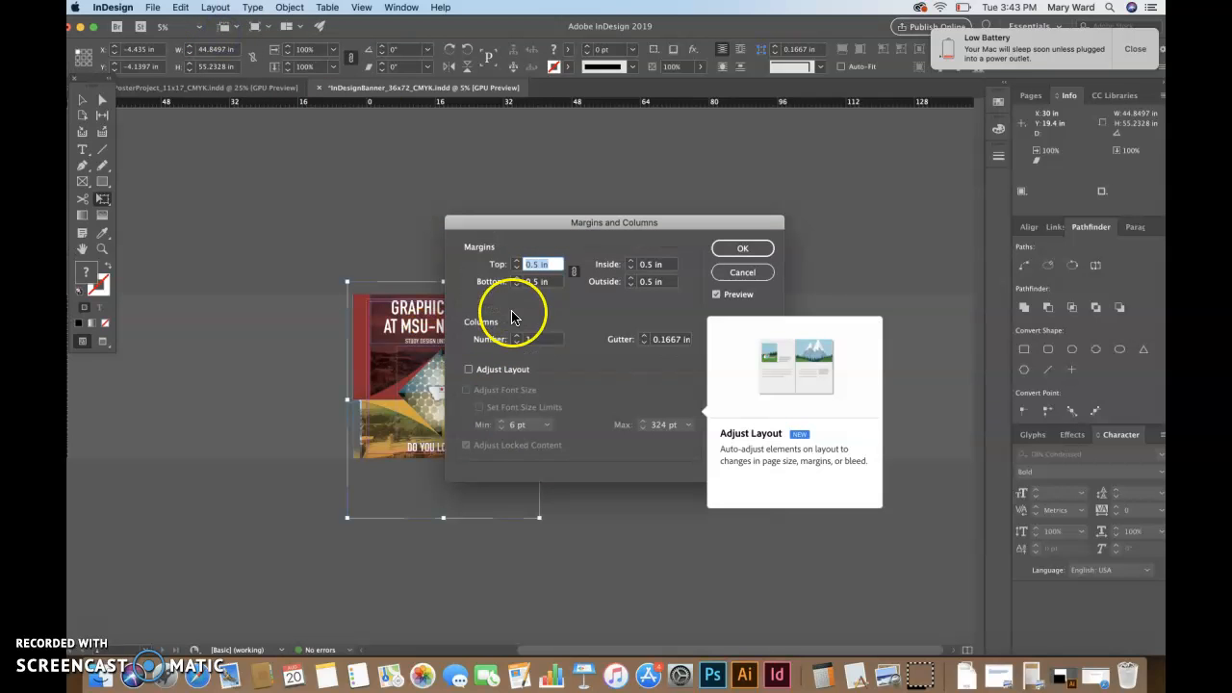
click(739, 274)
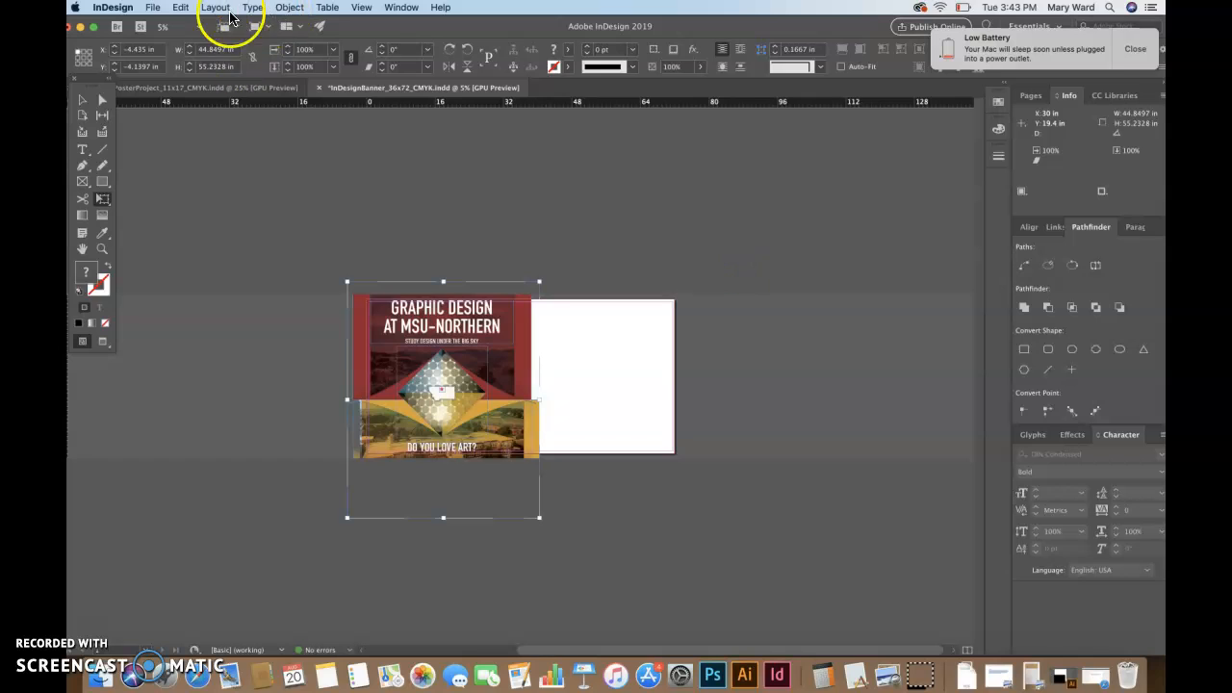
- Look through the General, Interface, Type, Advanced Type and Composition preferences for a pasteboard size setting
click(151, 8)
click(112, 7)
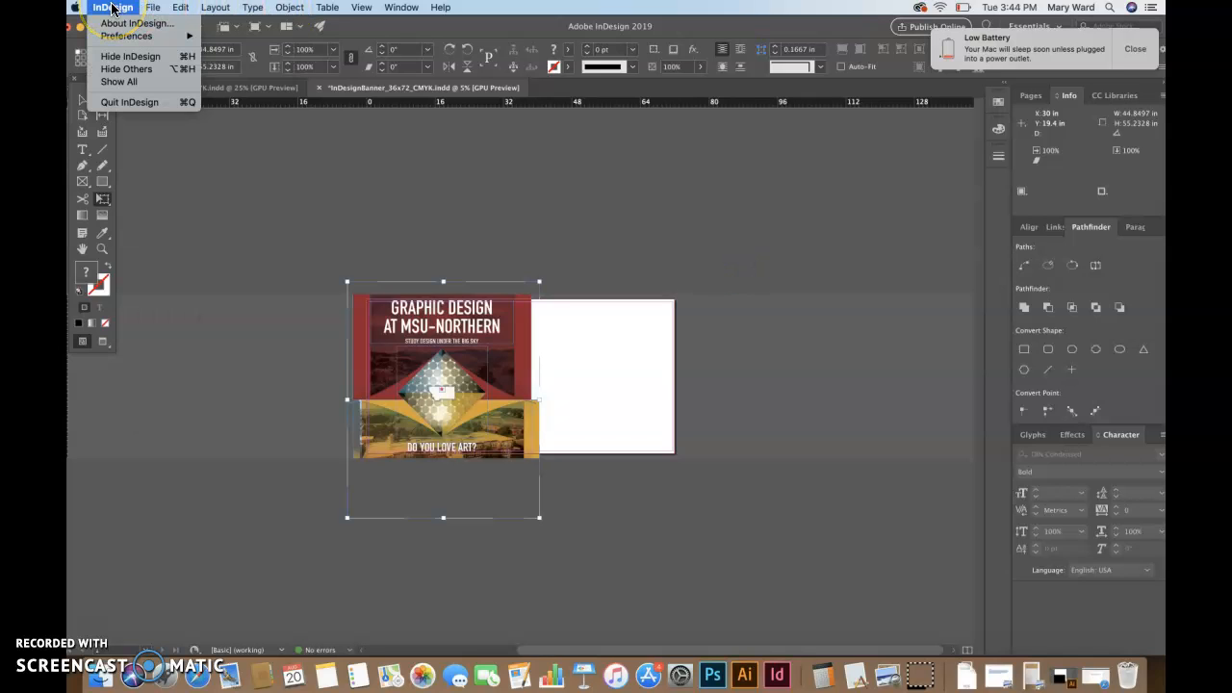
click(123, 38)
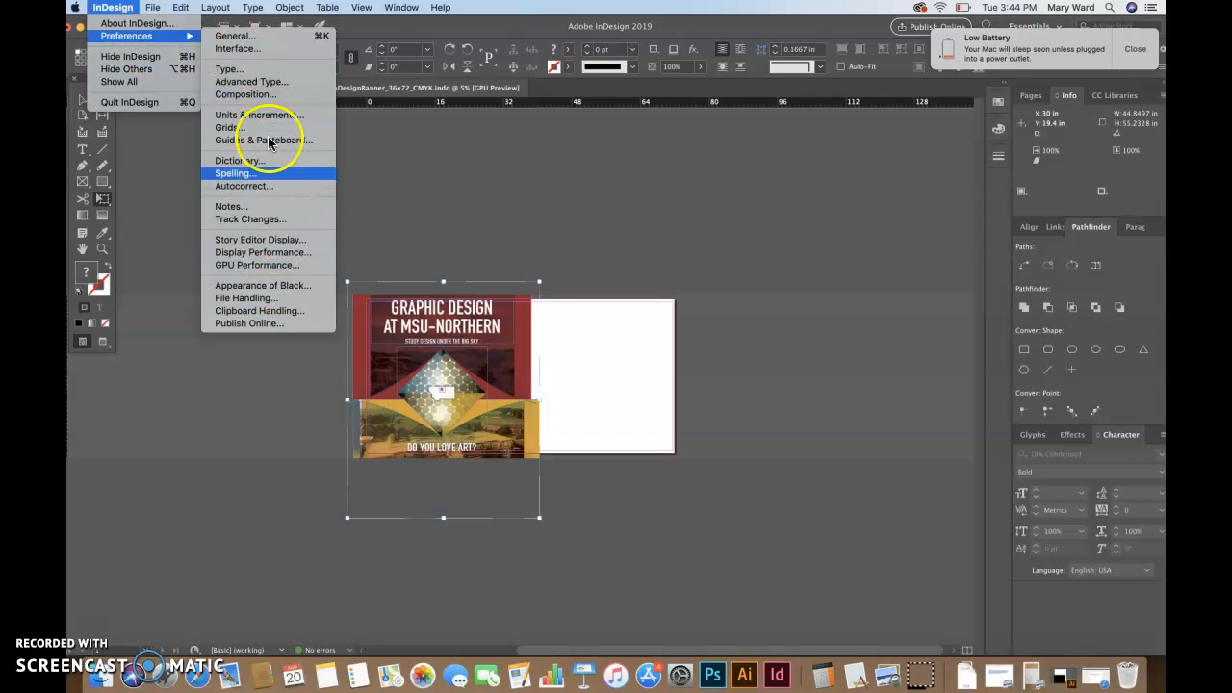
click(238, 37)
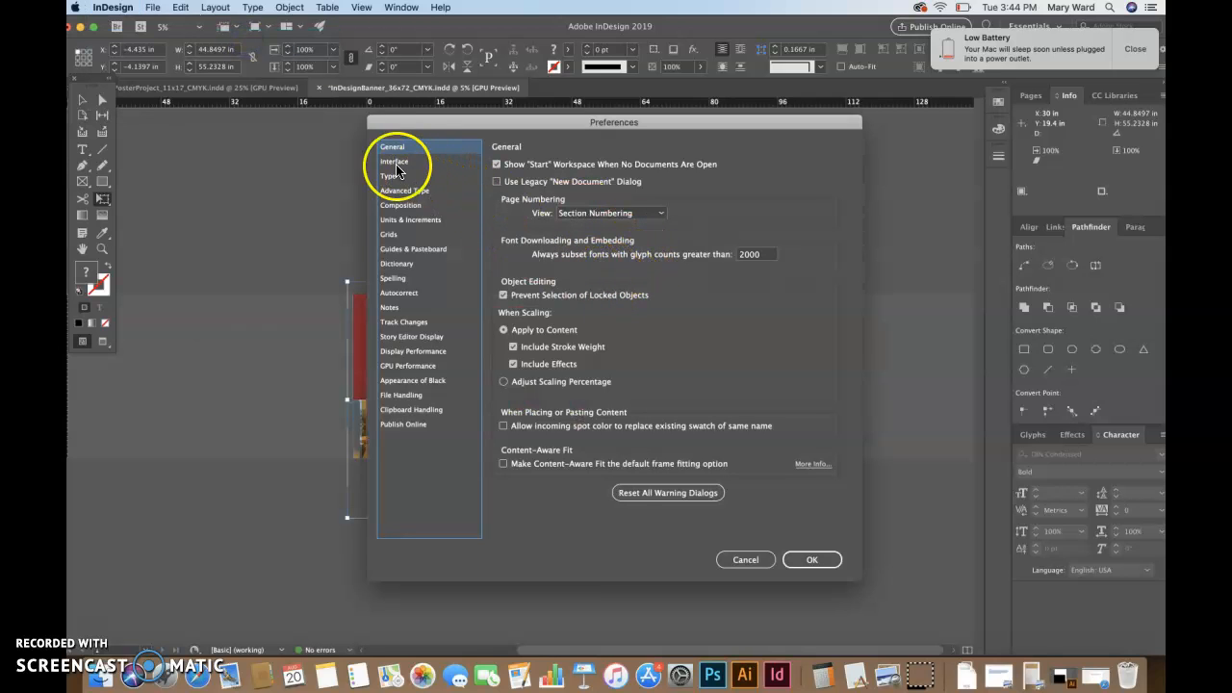
click(397, 164)
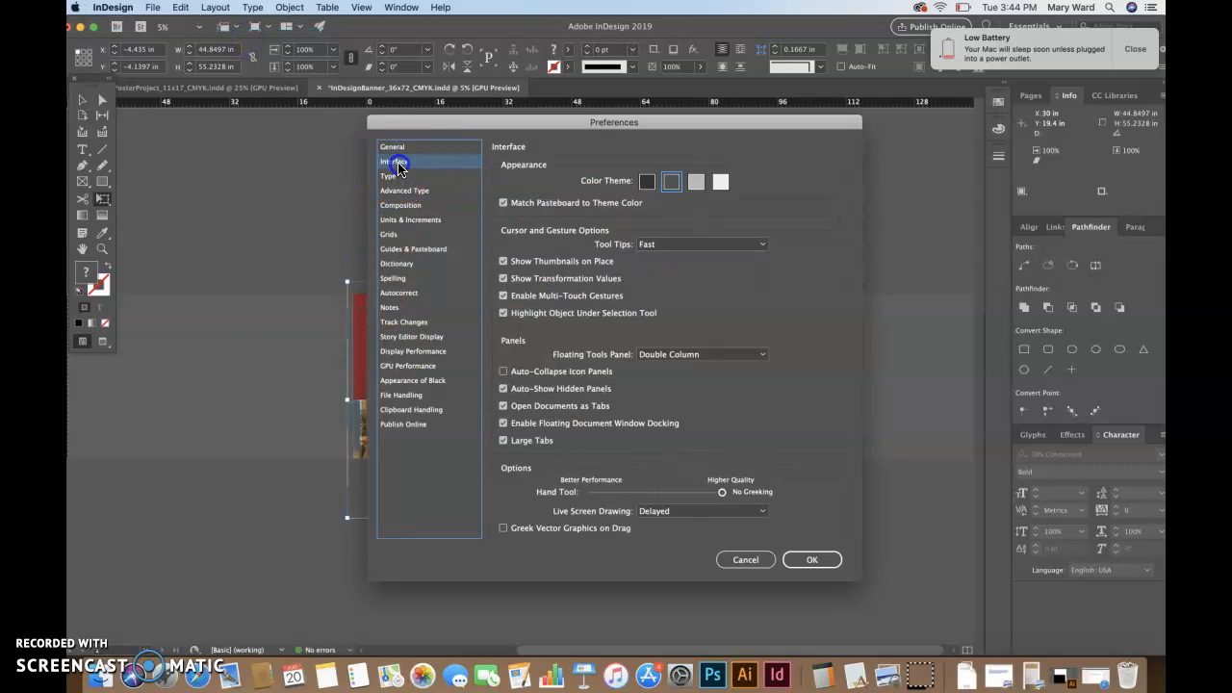
click(397, 175)
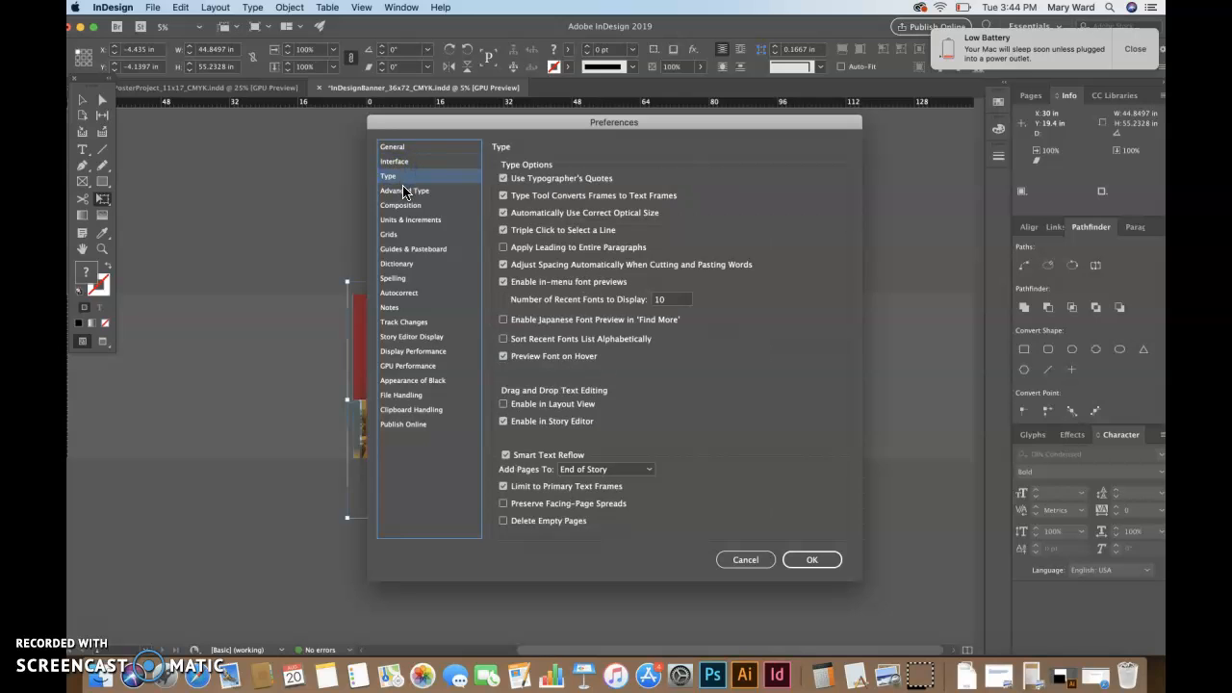
click(404, 191)
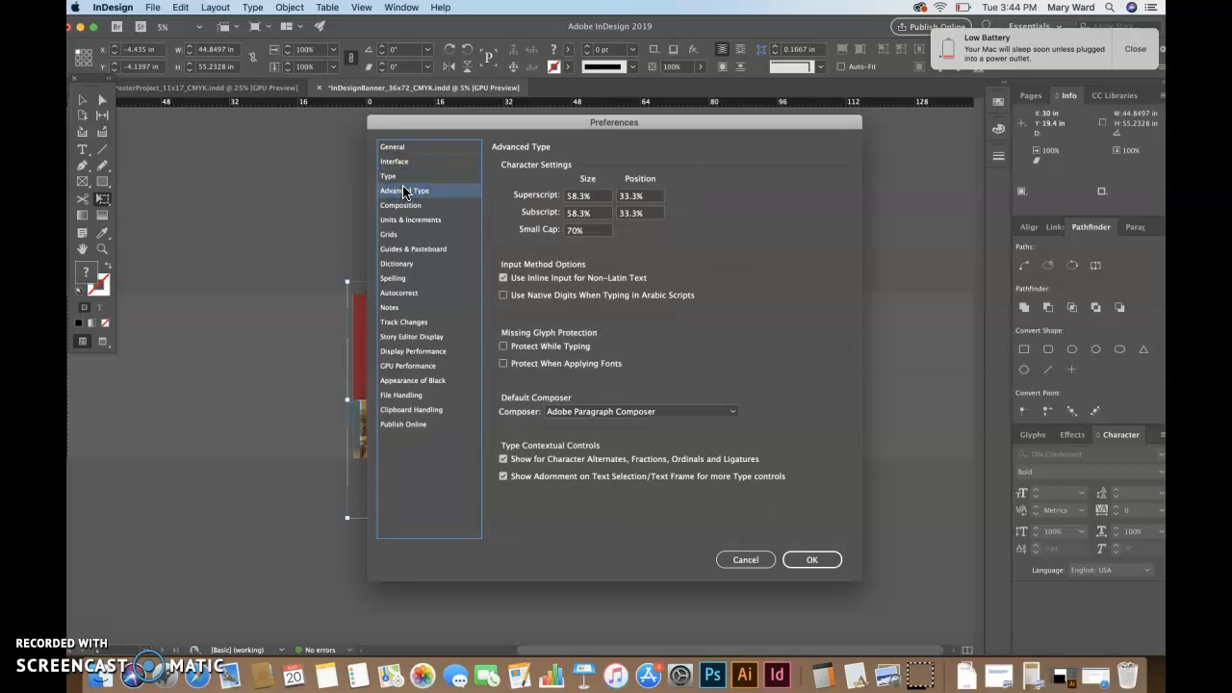
click(406, 206)
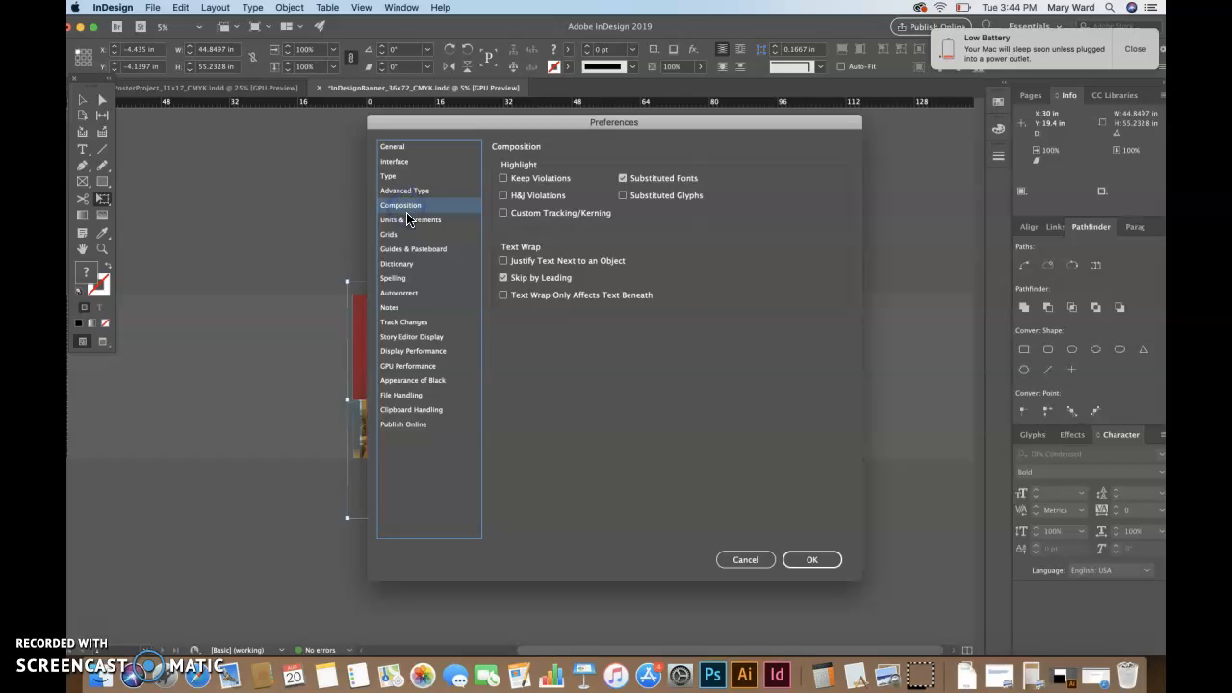
- Examine the Units & Increments preferences, including the stroke, horizontal and vertical ruler units and the points-per-inch option
click(409, 220)
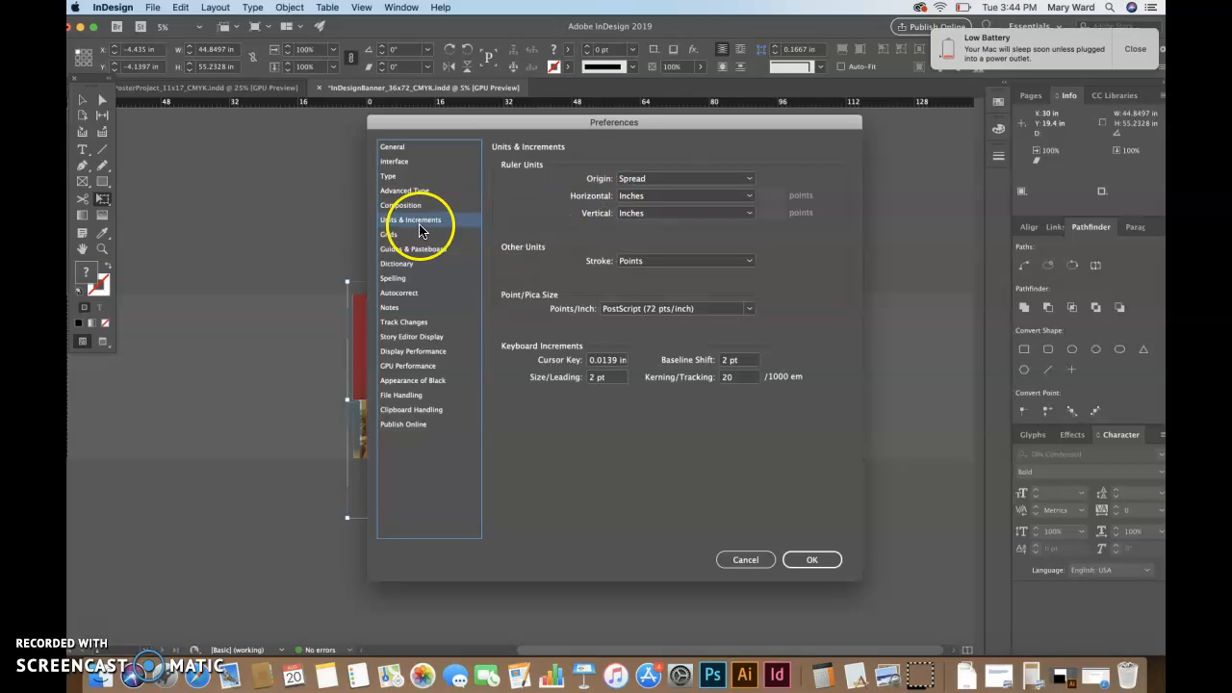
click(635, 267)
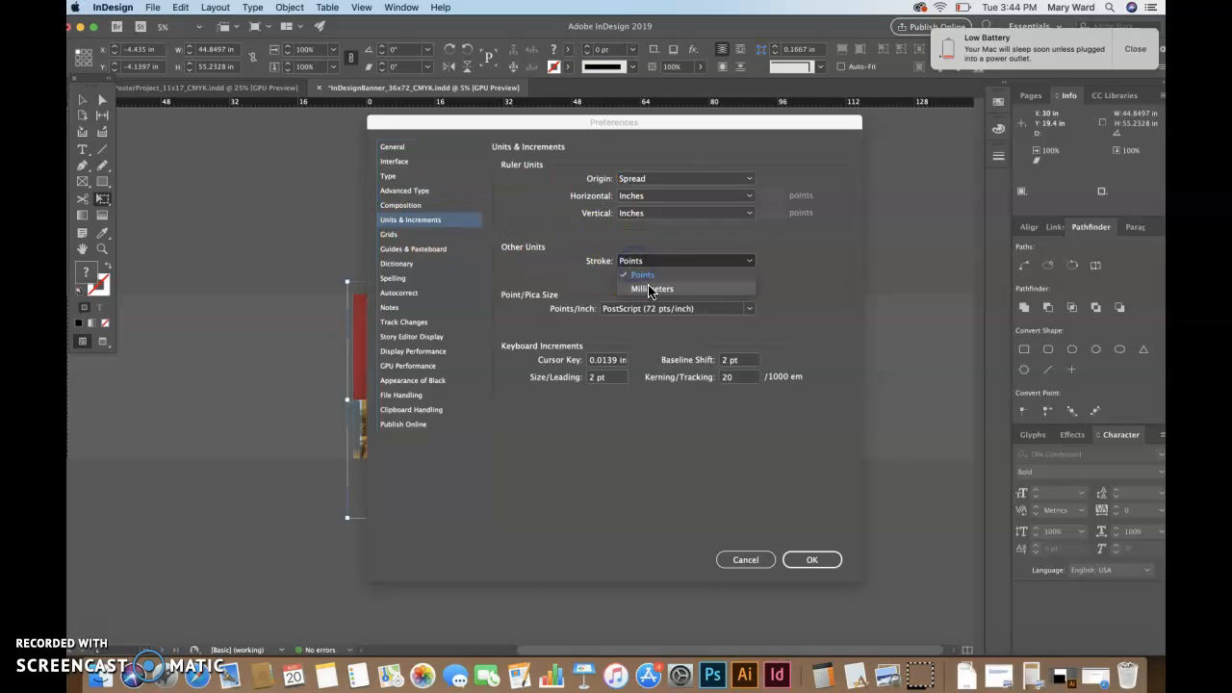
click(588, 264)
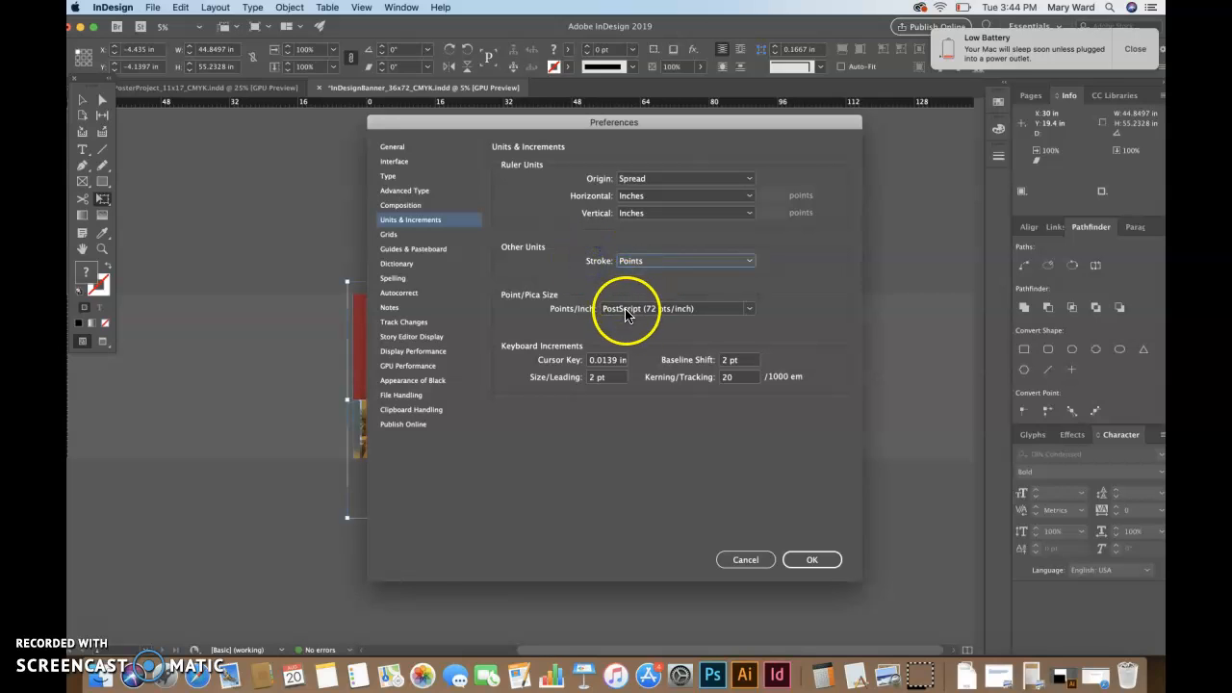
click(660, 198)
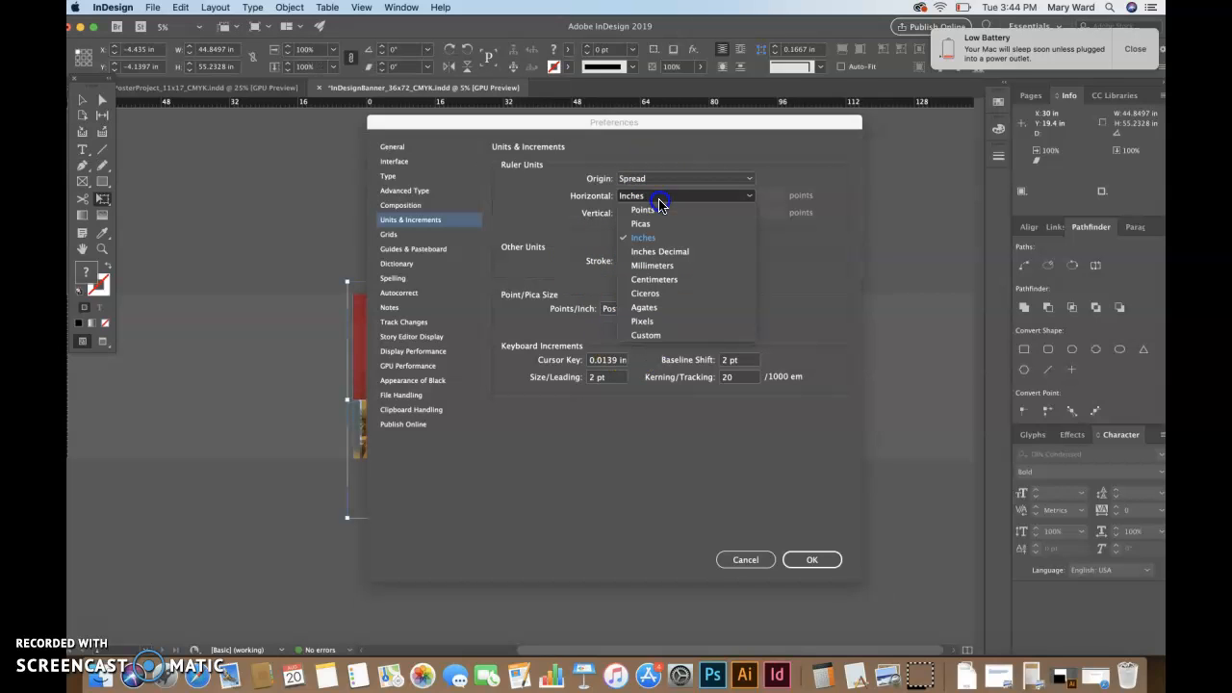
click(652, 235)
click(657, 213)
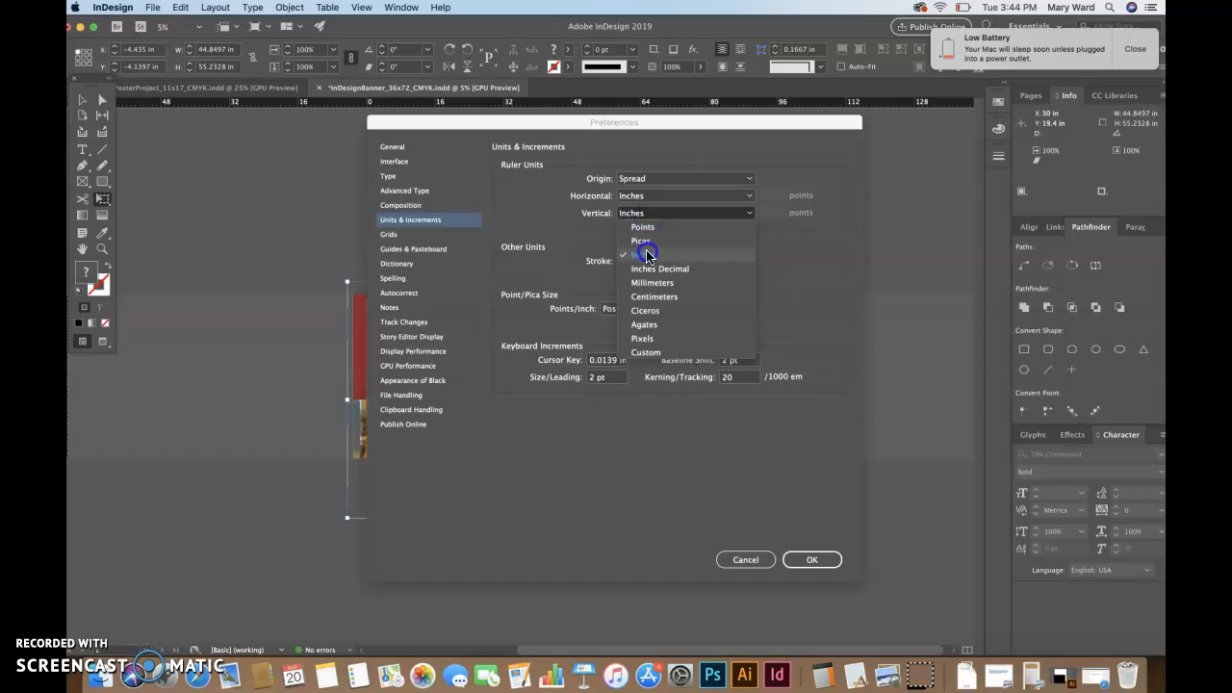
click(641, 244)
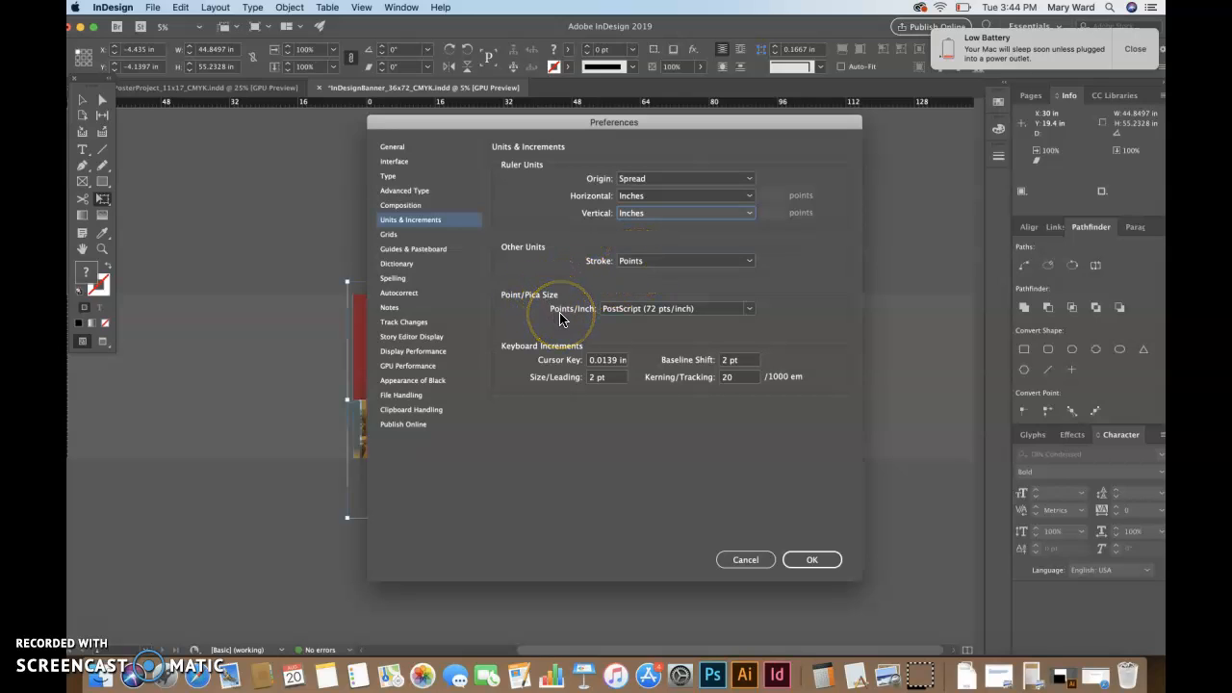
click(614, 312)
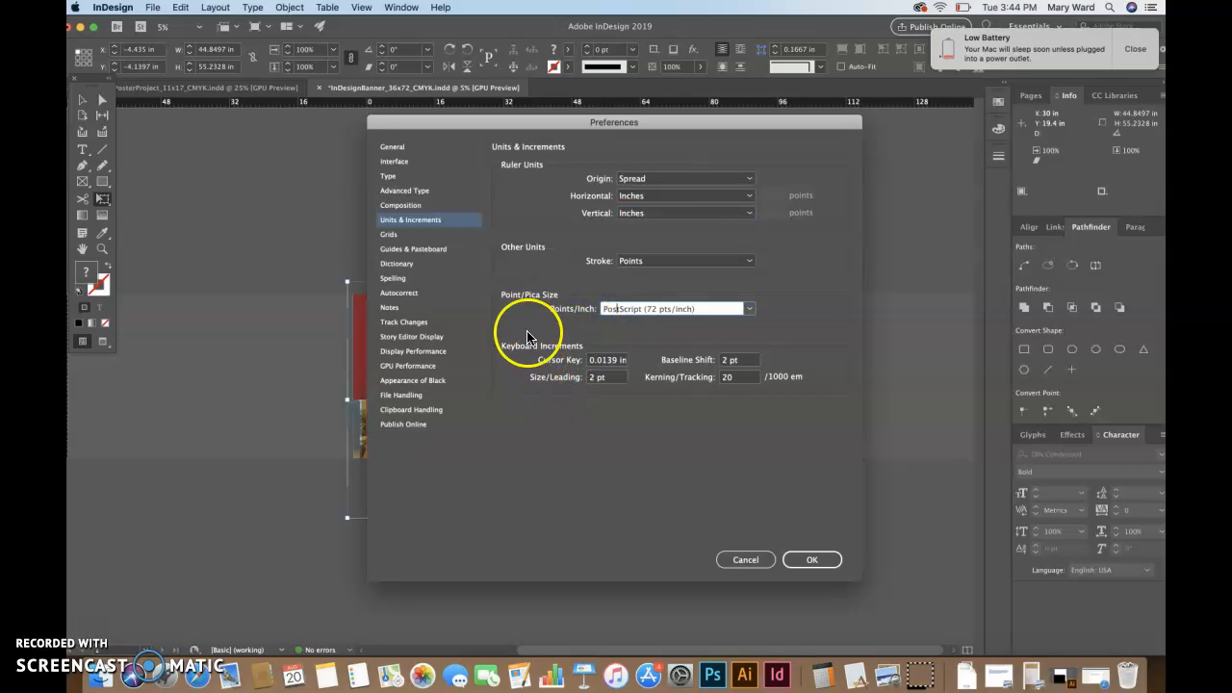
- Set the pasteboard's vertical margins to 72 in in the Guides & Pasteboard preferences
click(405, 235)
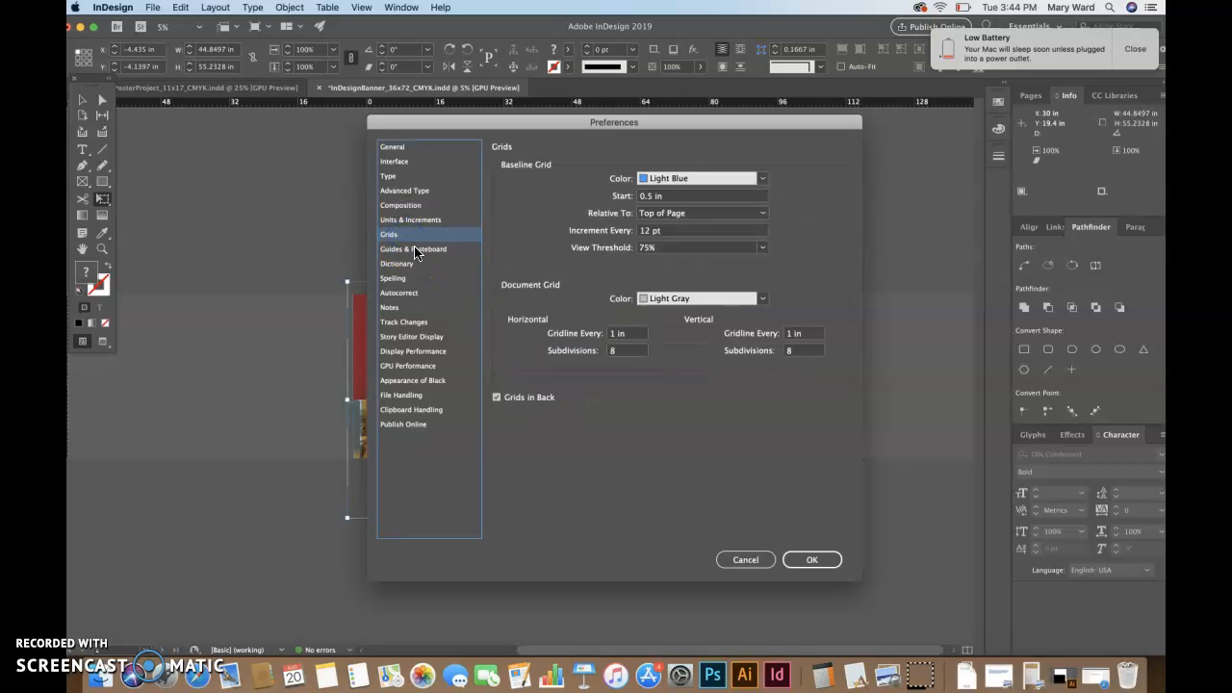
click(416, 251)
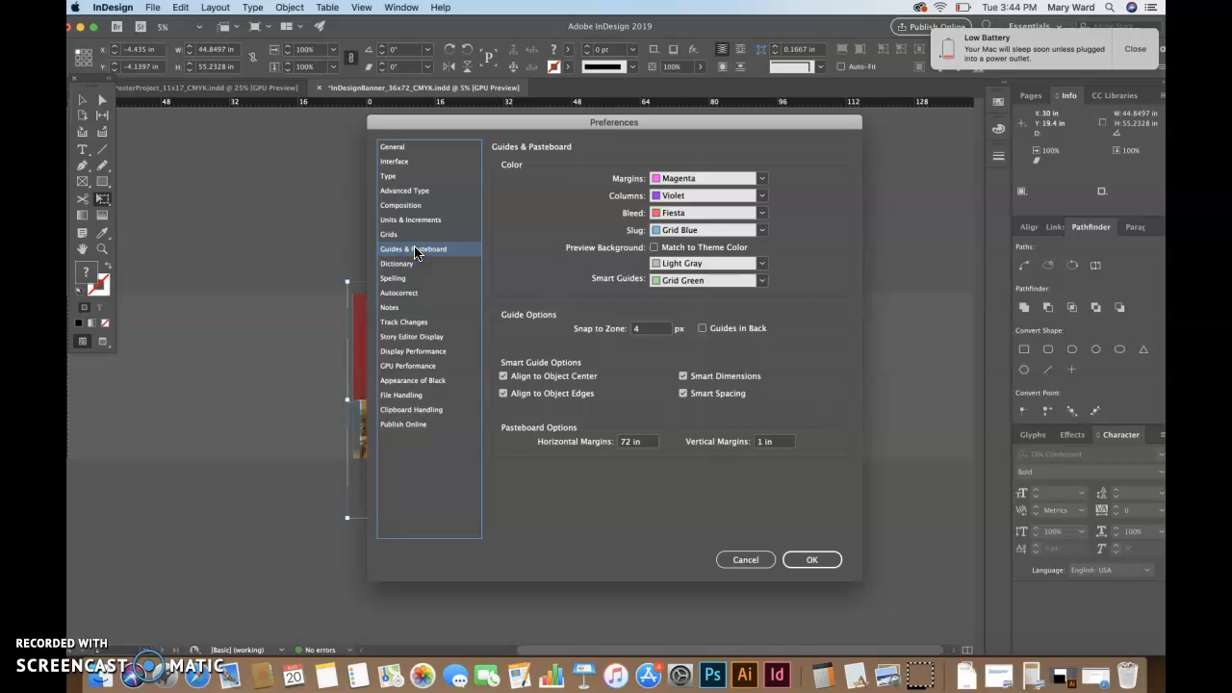
click(762, 442)
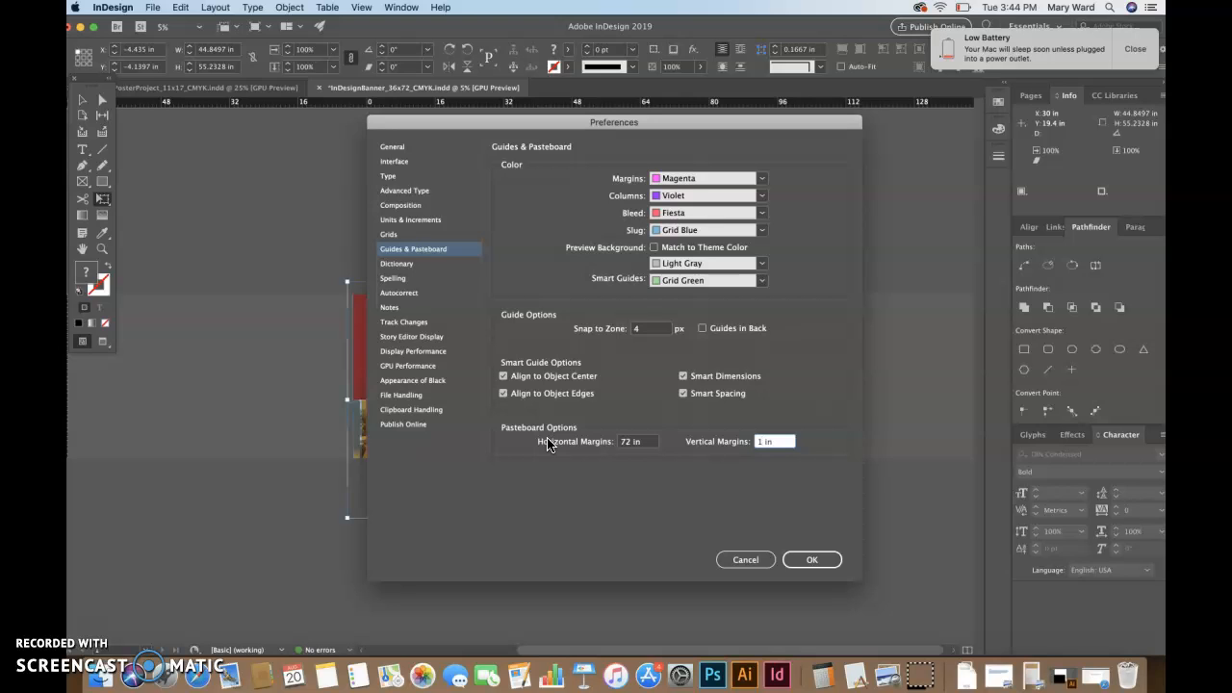
key(BackSpace)
text(72)
click(805, 563)
- Look through the Dictionary, Spelling, Autocorrect, Notes, Track Changes and Story Editor Display preferences
click(397, 263)
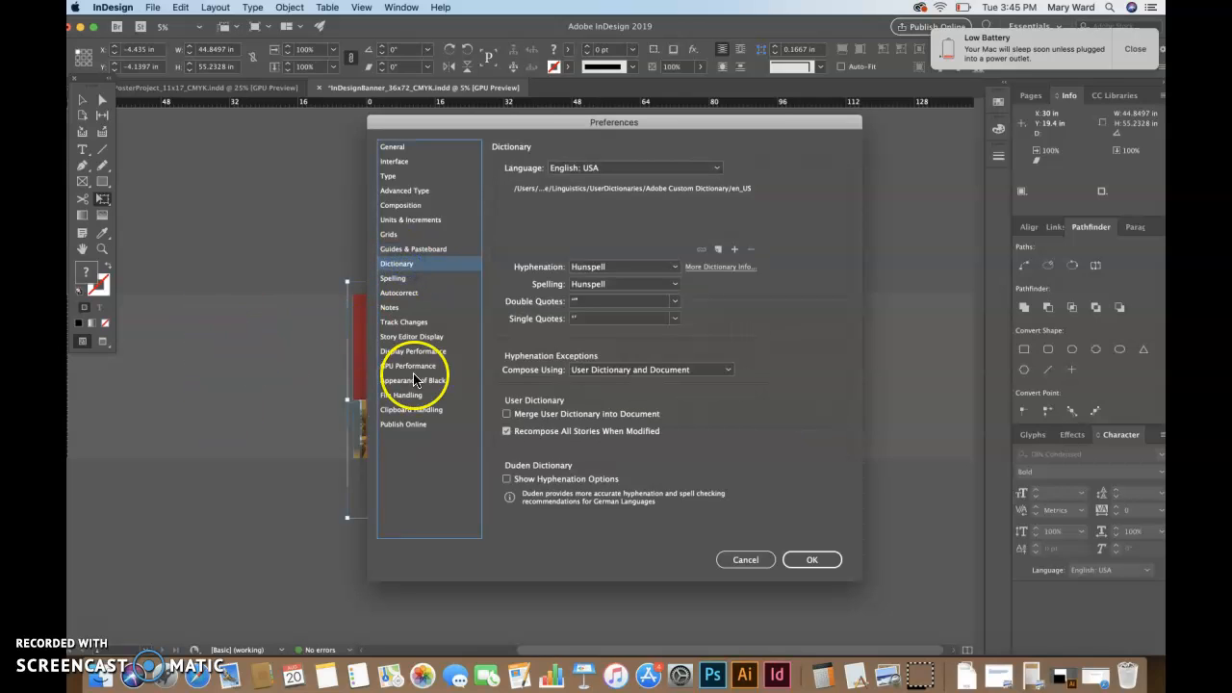
click(391, 279)
click(396, 268)
click(396, 279)
click(396, 293)
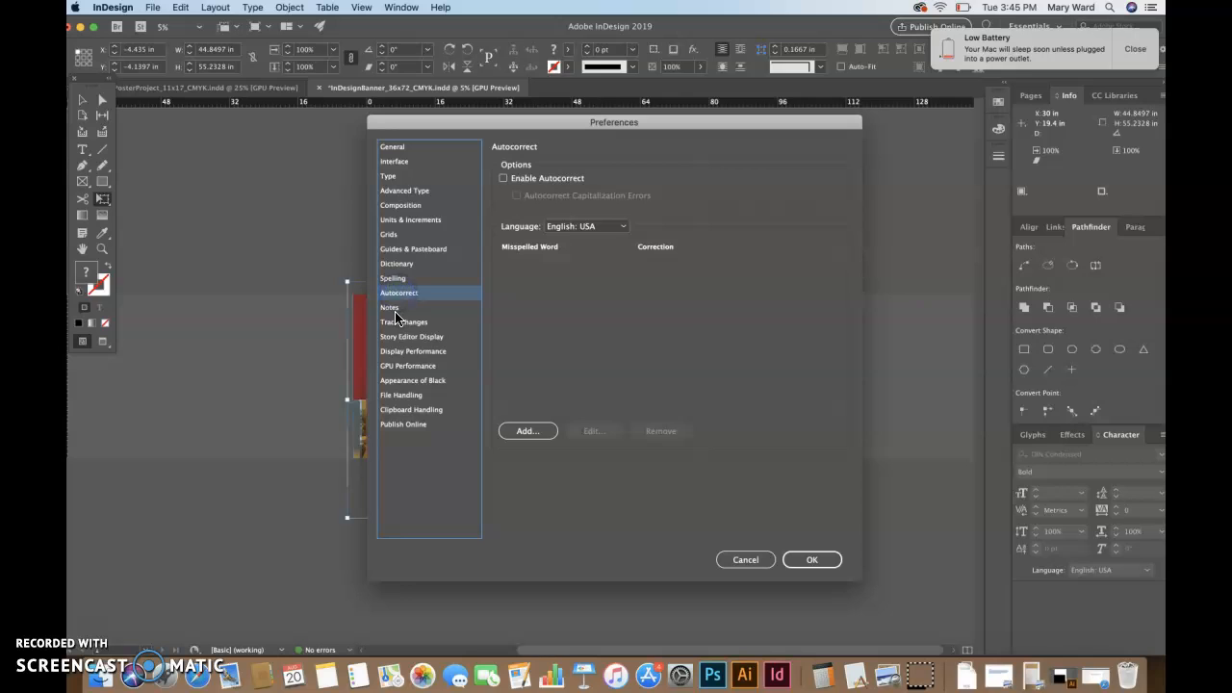
click(398, 308)
click(403, 324)
click(403, 337)
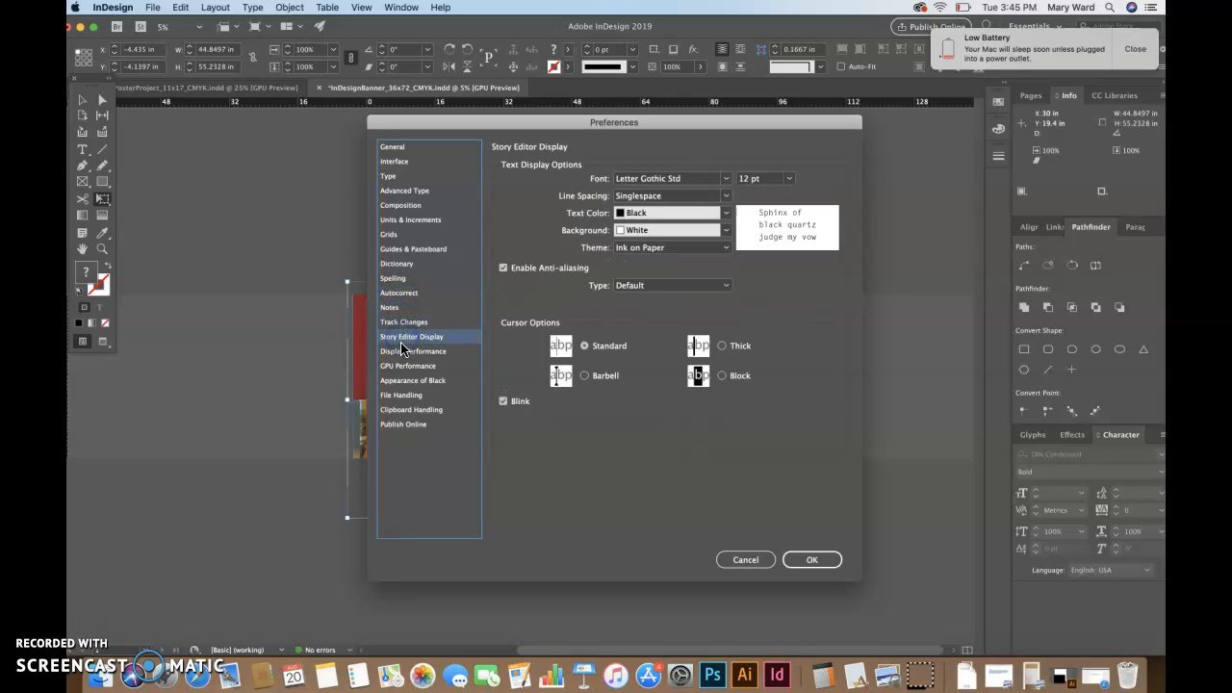
- Review the preference pages from Display Performance through Publish Online, and apply the preferences
click(403, 351)
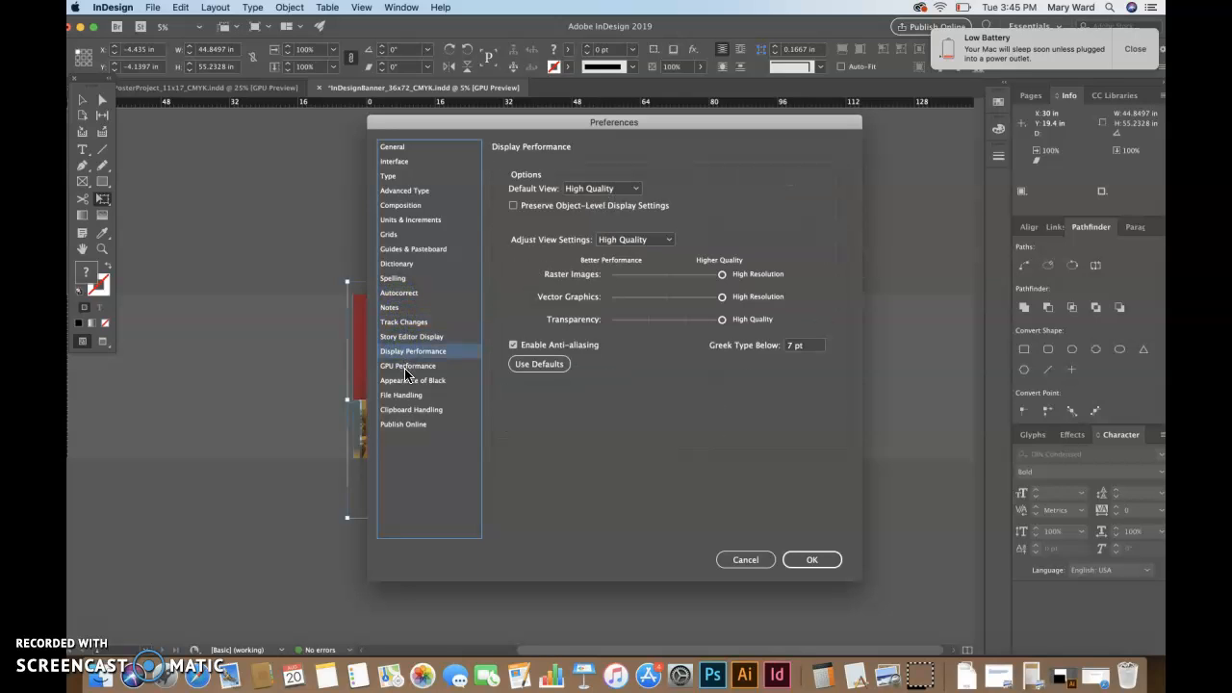
click(407, 367)
click(405, 381)
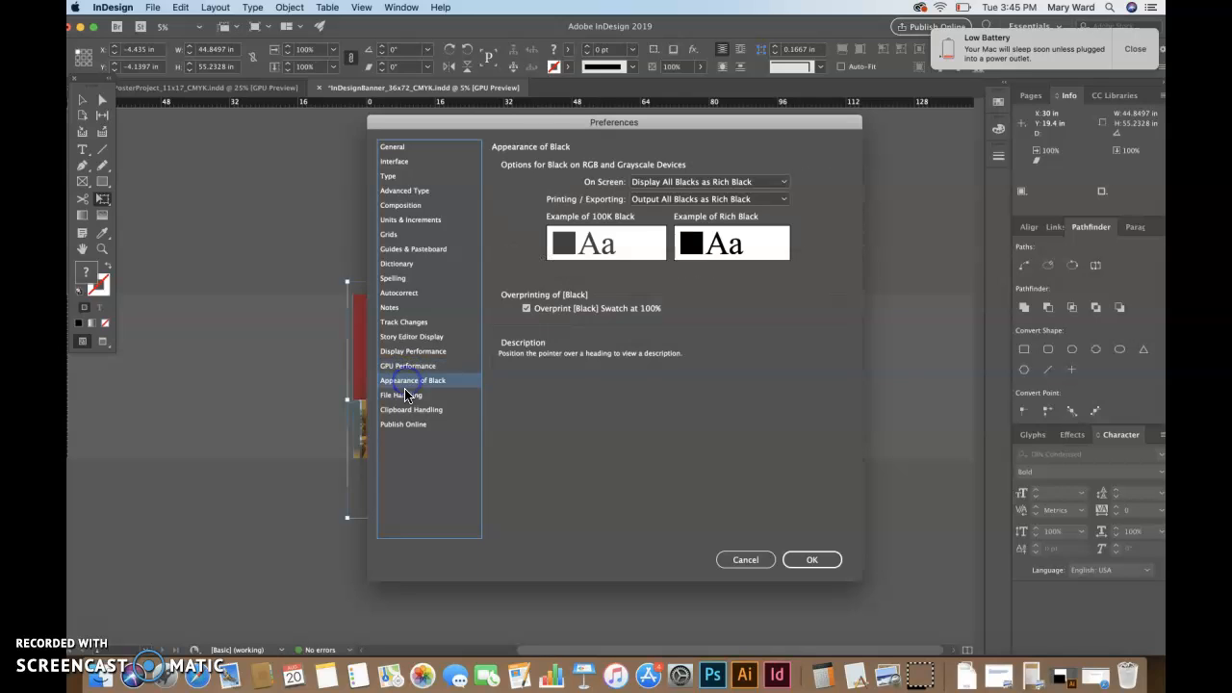
click(404, 394)
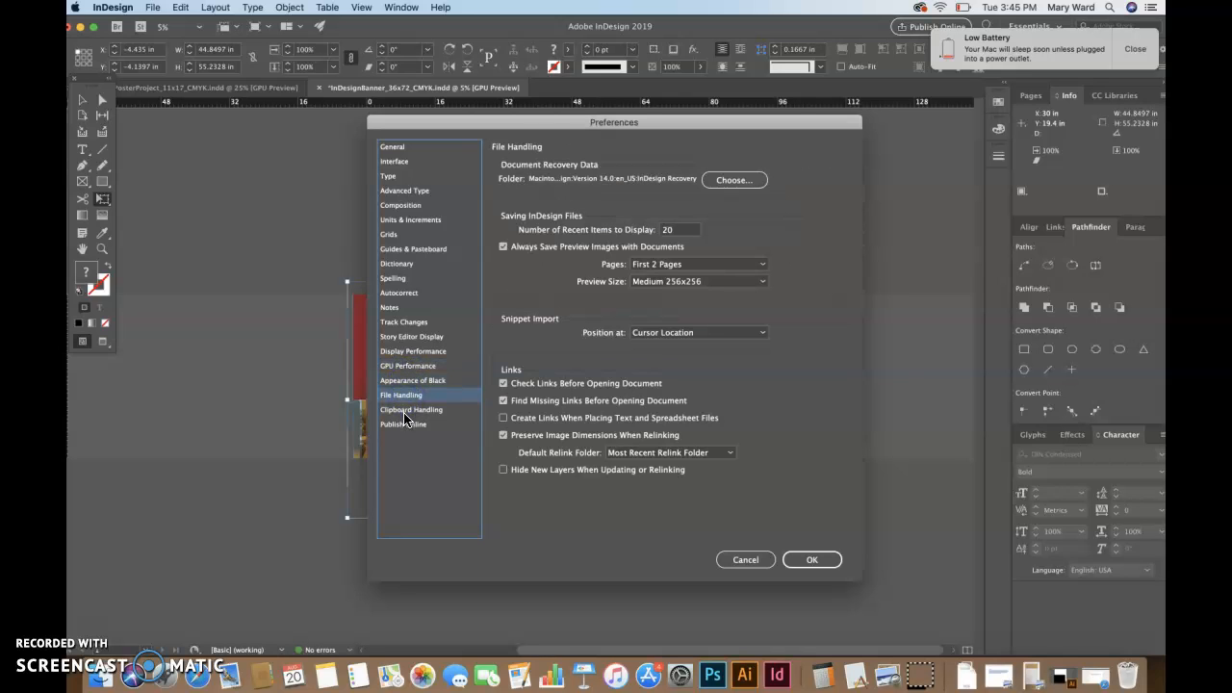
click(405, 412)
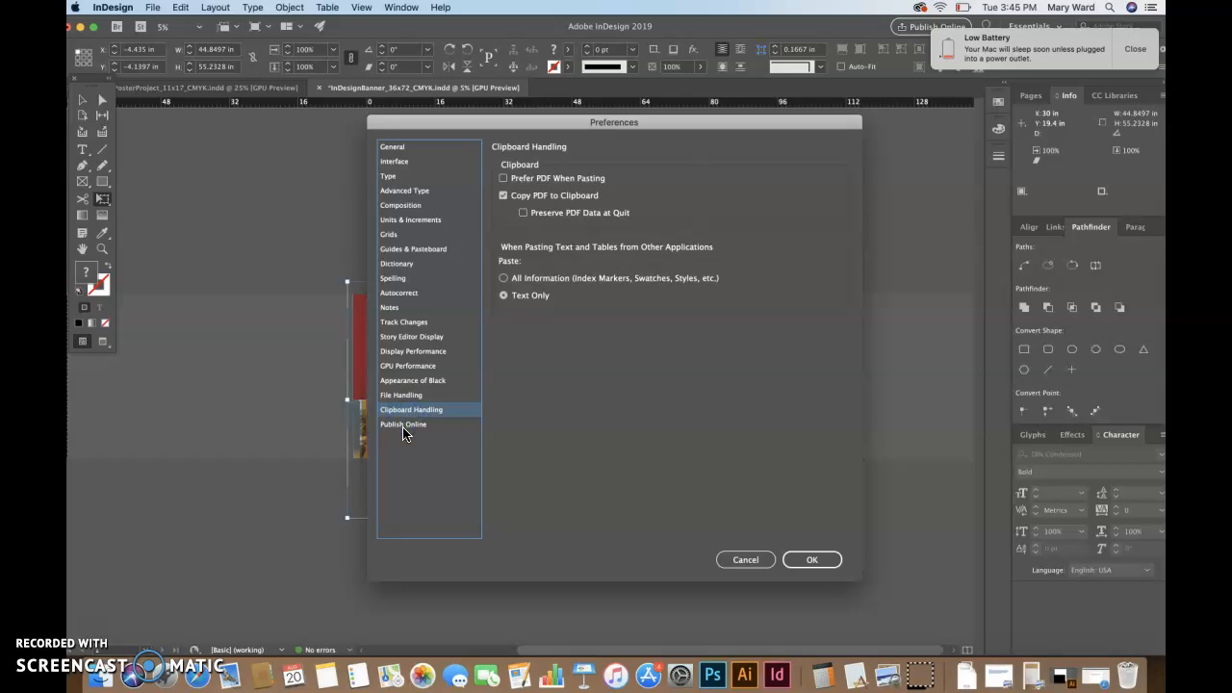
click(404, 431)
click(811, 560)
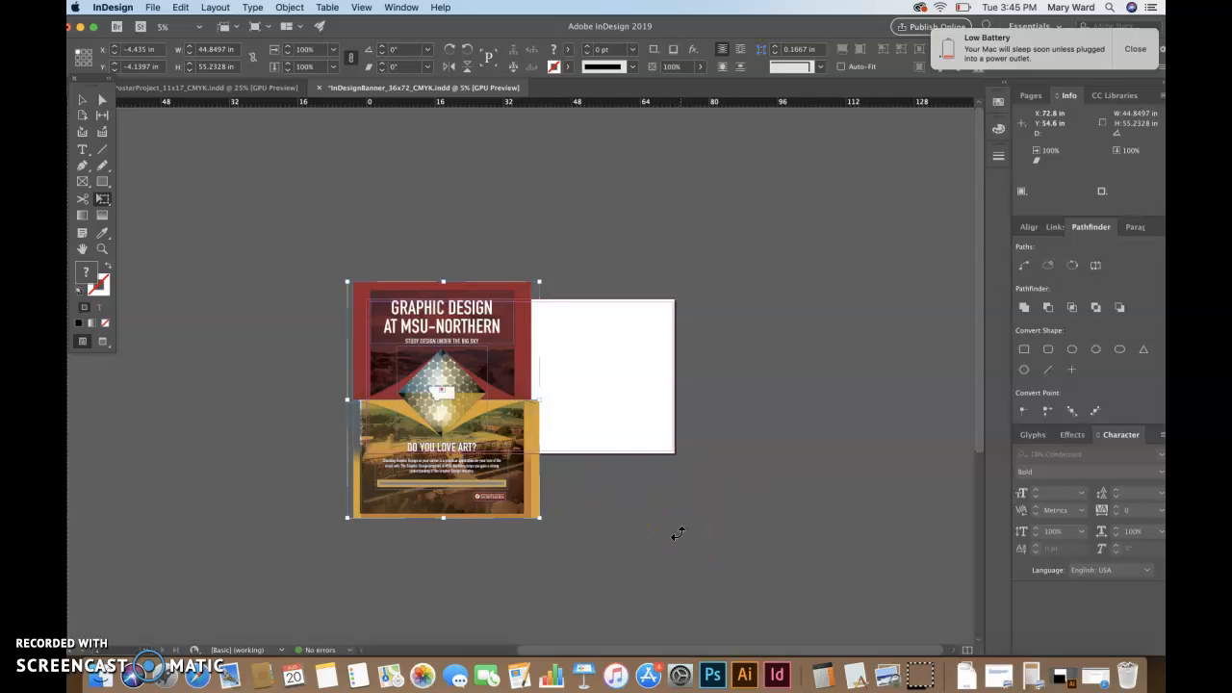
- Ungroup the pasted poster artwork into separate objects and clear the selection
click(443, 346)
click(82, 99)
click(407, 350)
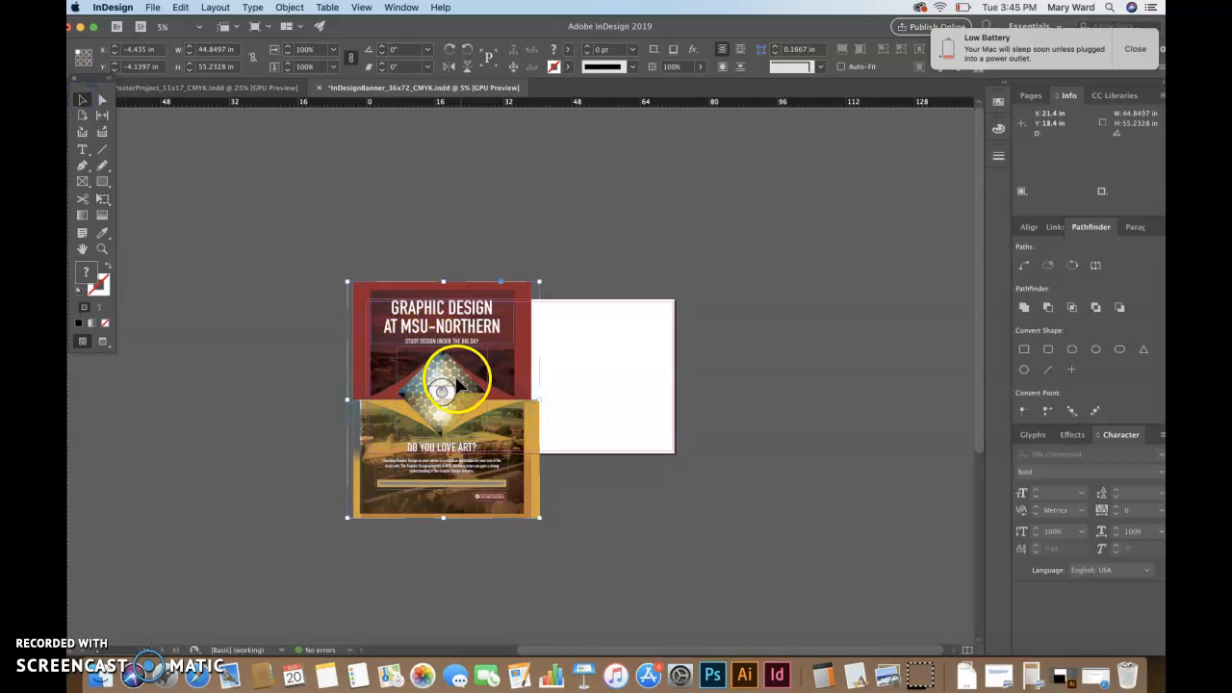
click(326, 344)
click(426, 355)
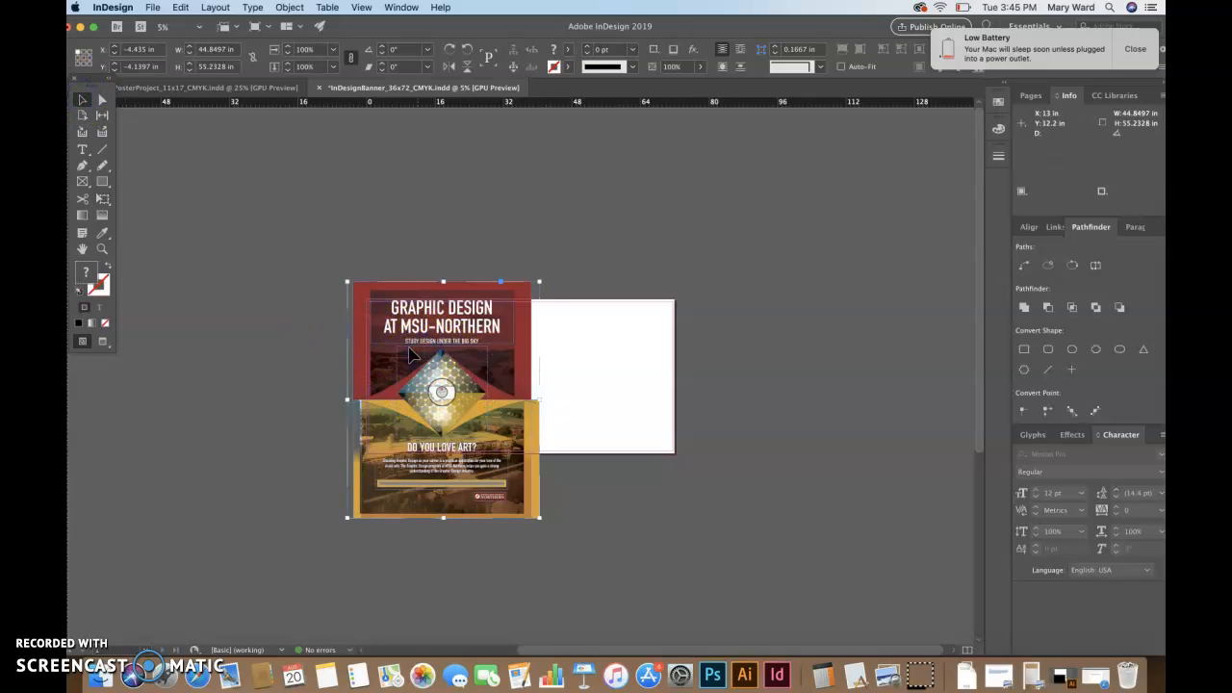
key(super+equal)
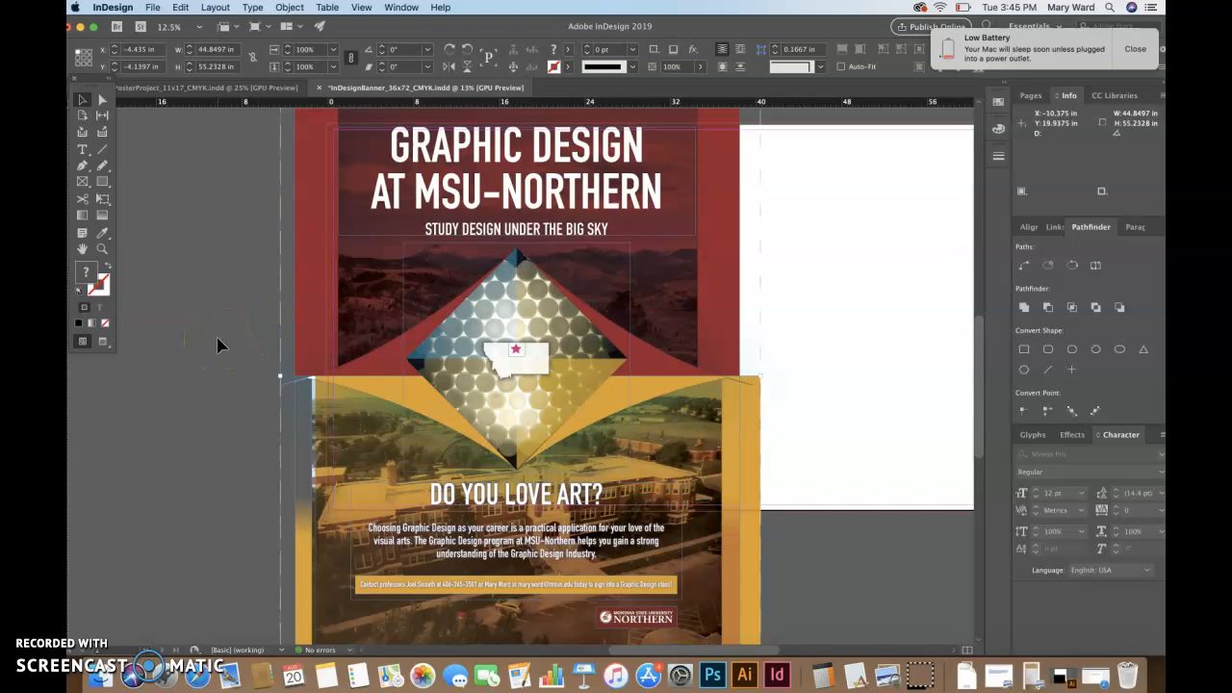
key(super+minus)
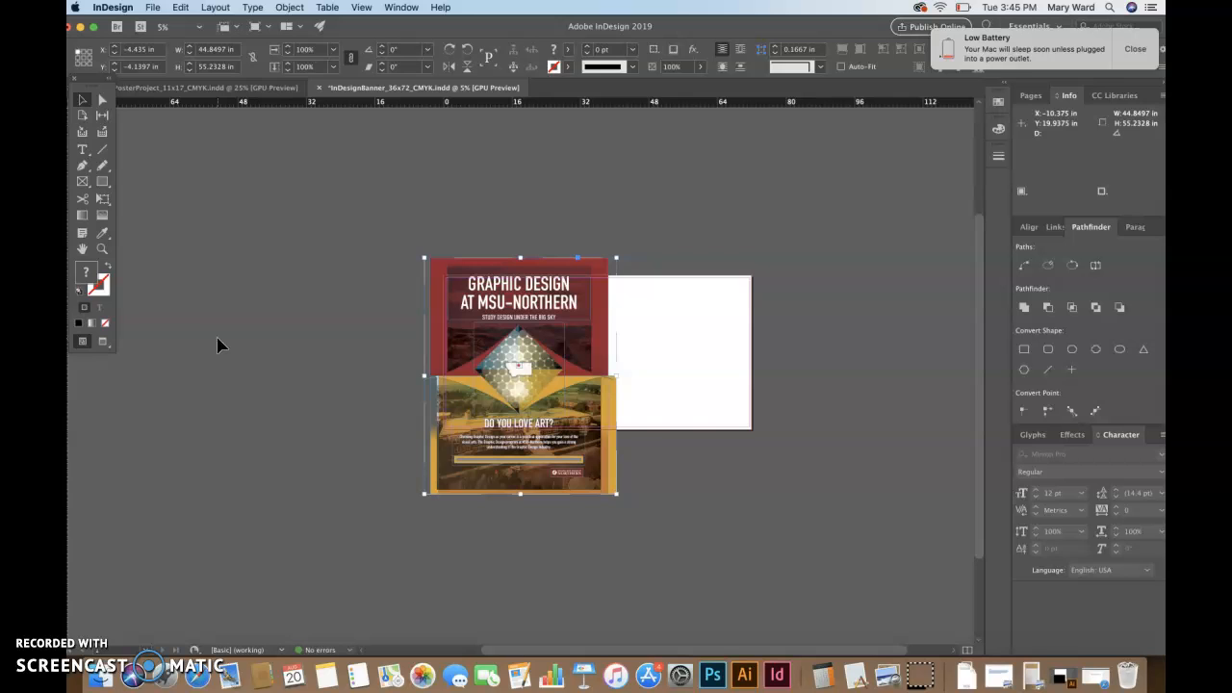
key(super+a)
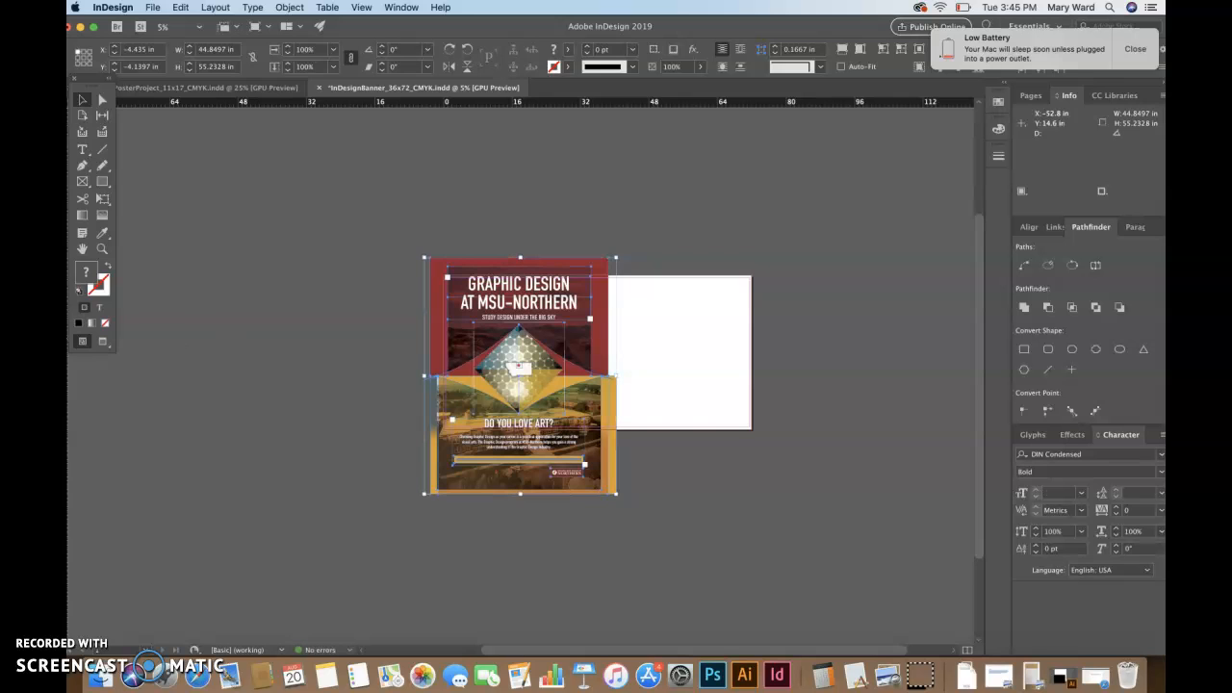
click(260, 278)
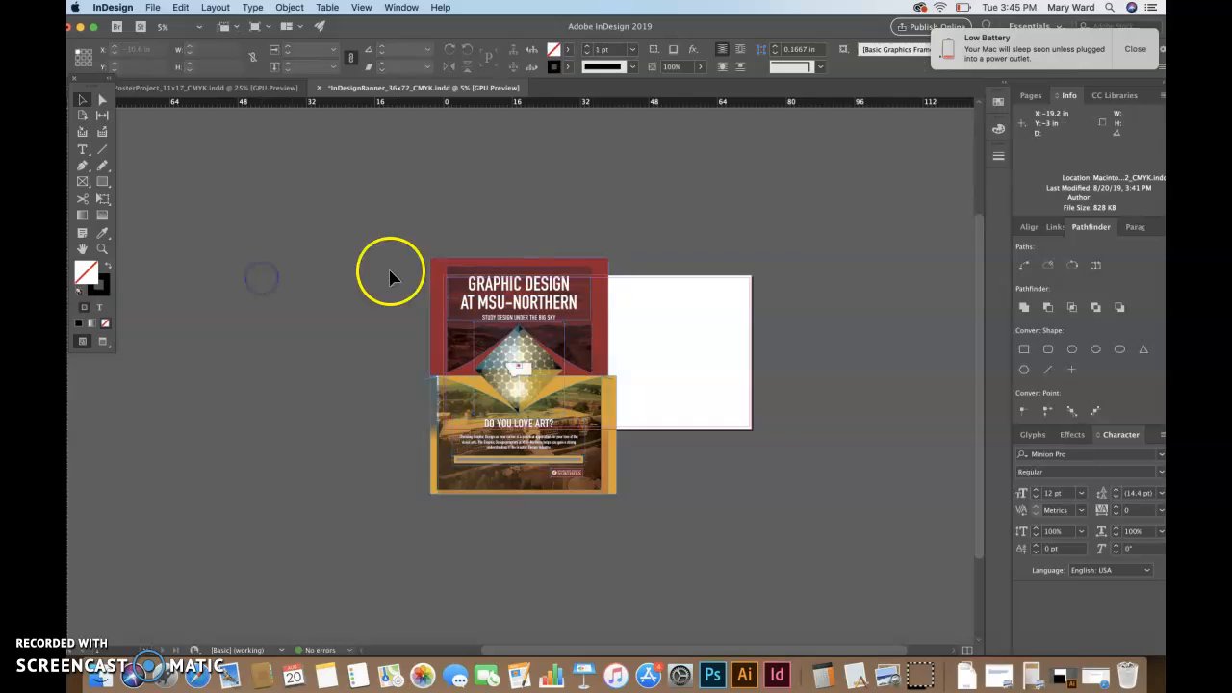
- Preview the banner trimmed to the page without guides, and return to the normal view
click(687, 385)
key(w)
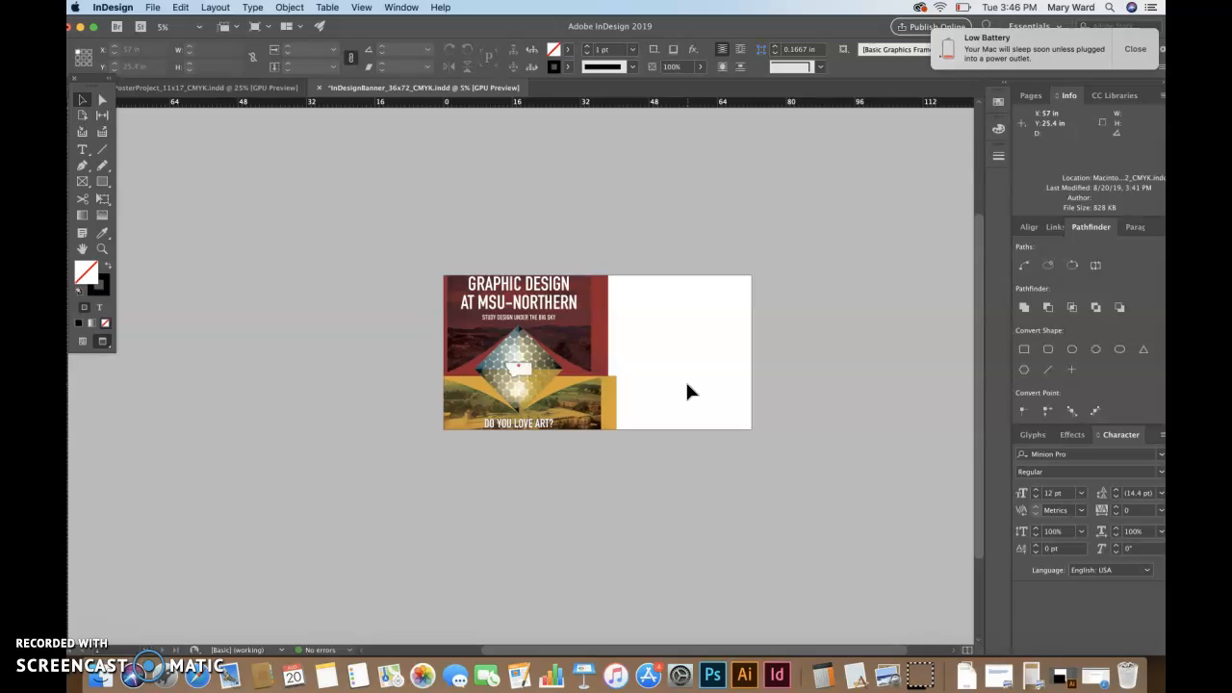
click(664, 380)
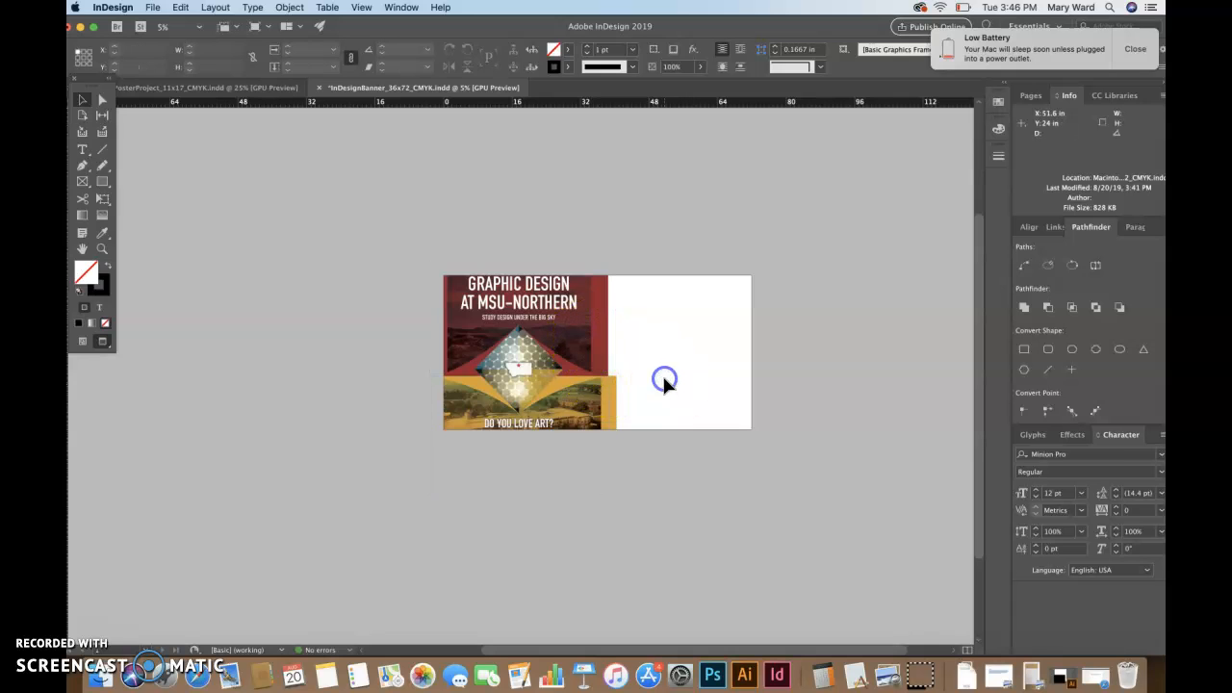
click(664, 380)
key(w)
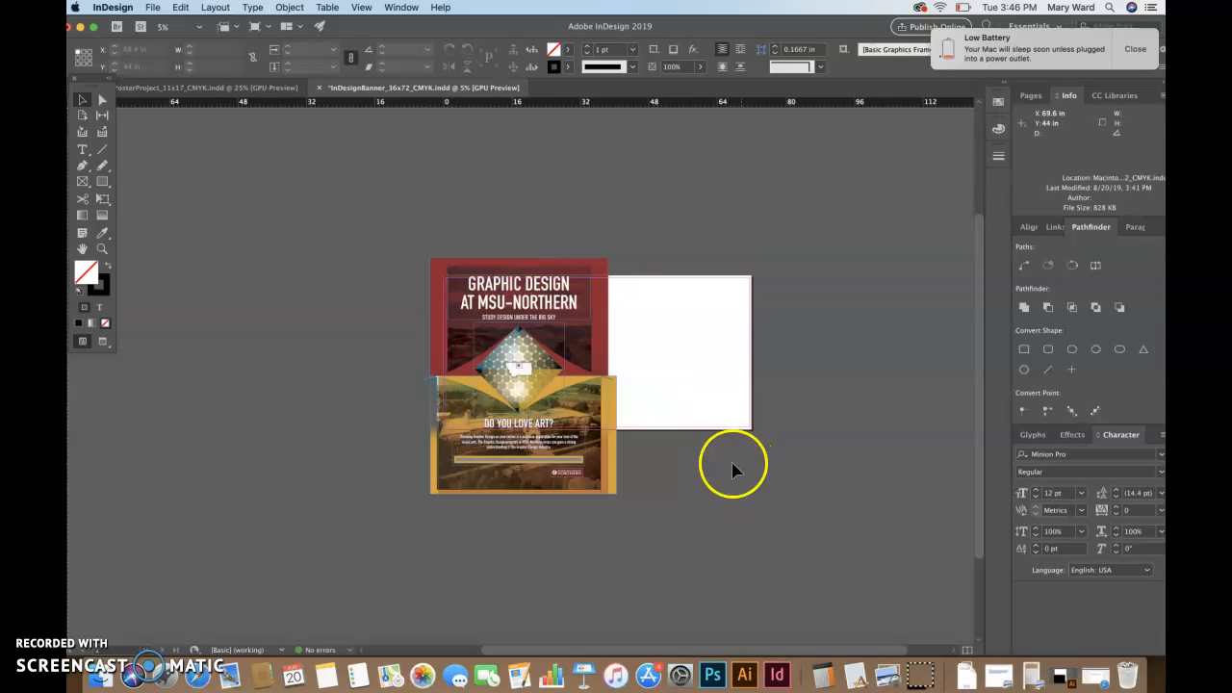
- Move the red overlay rectangle to X 0 in, Y 0 in and resize it to 38.5113 in wide by 36.125 in high
click(638, 344)
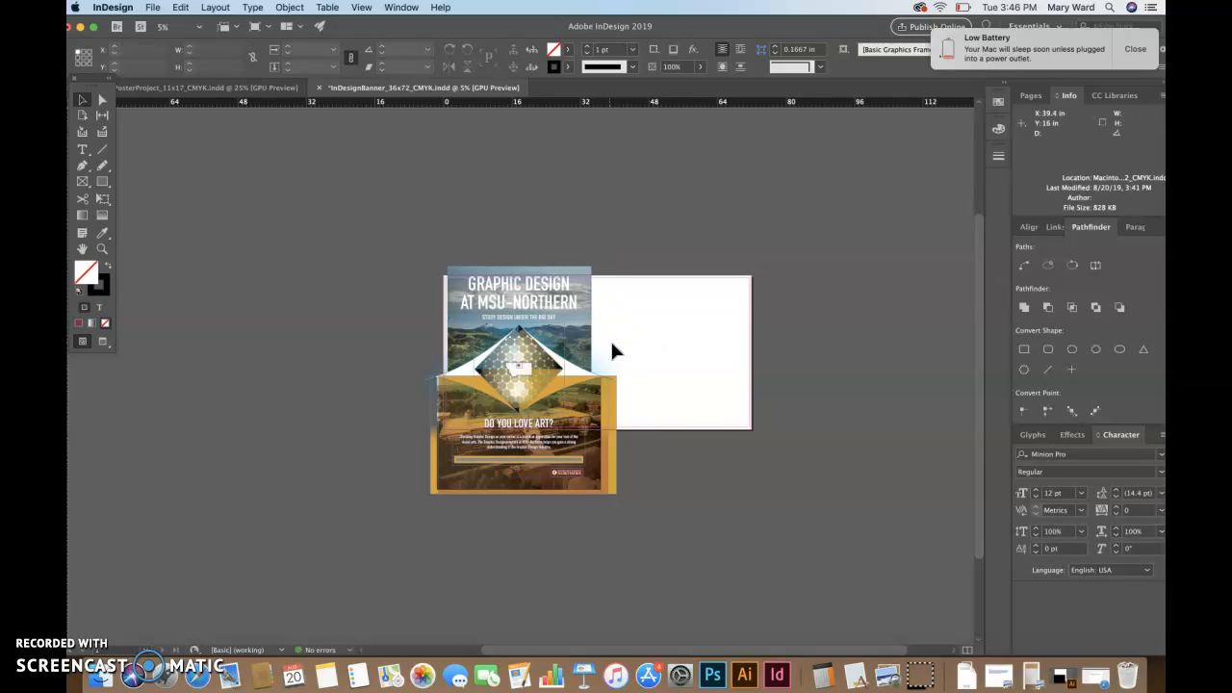
click(611, 345)
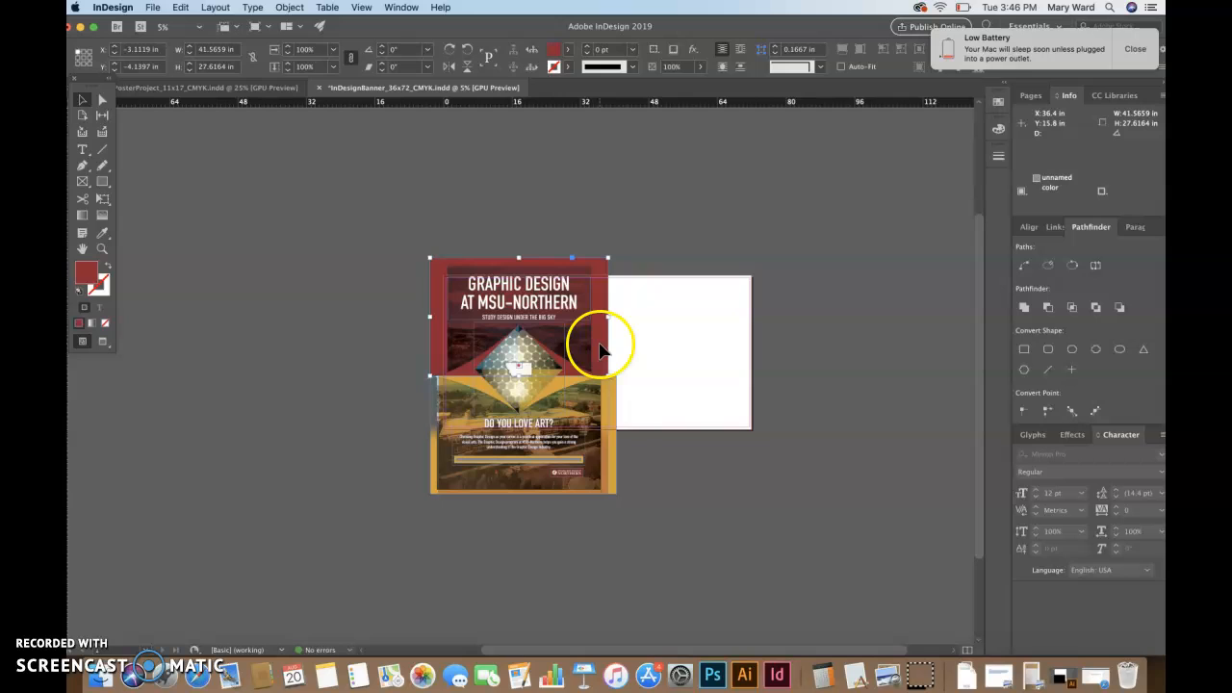
mouse_move(599, 349)
mouse_down()
mouse_move(627, 398)
mouse_move(615, 366)
mouse_up()
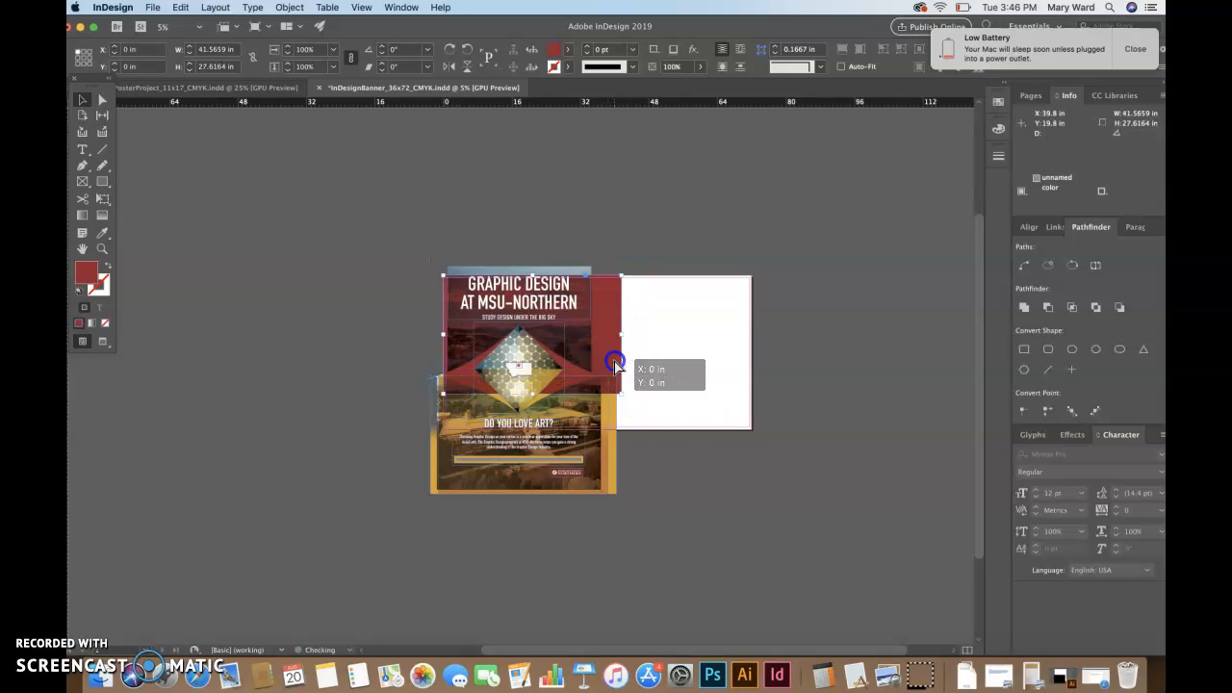
drag(534, 394, 515, 428)
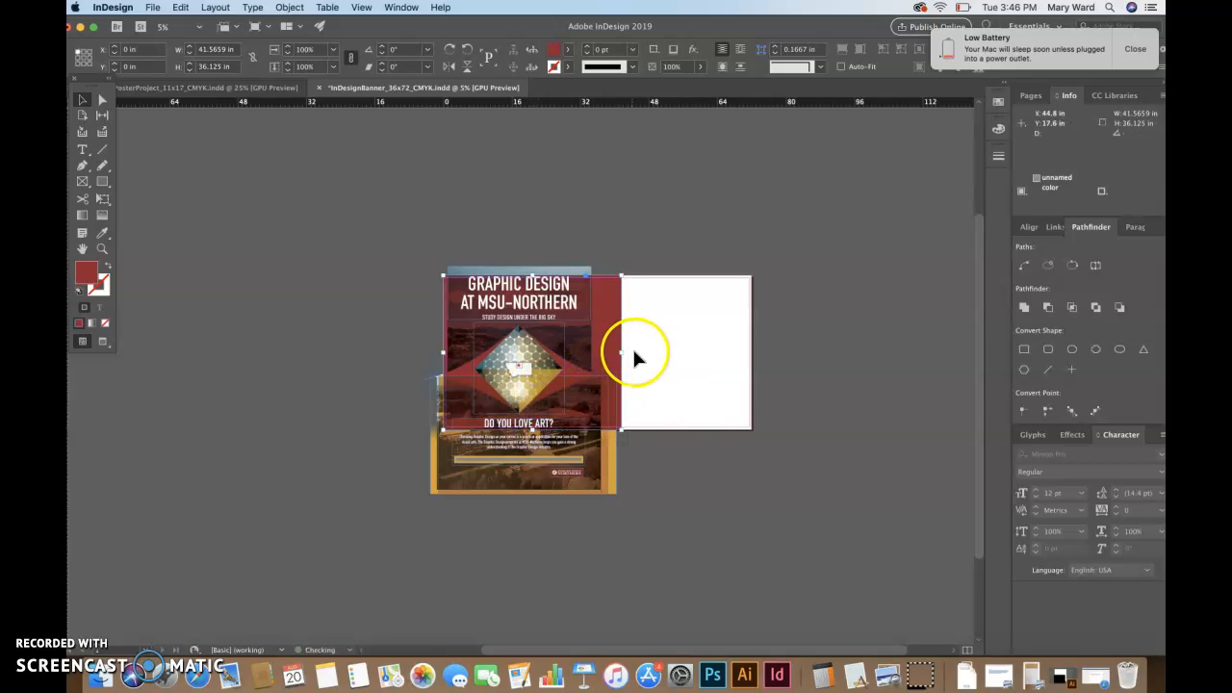
drag(621, 353, 610, 352)
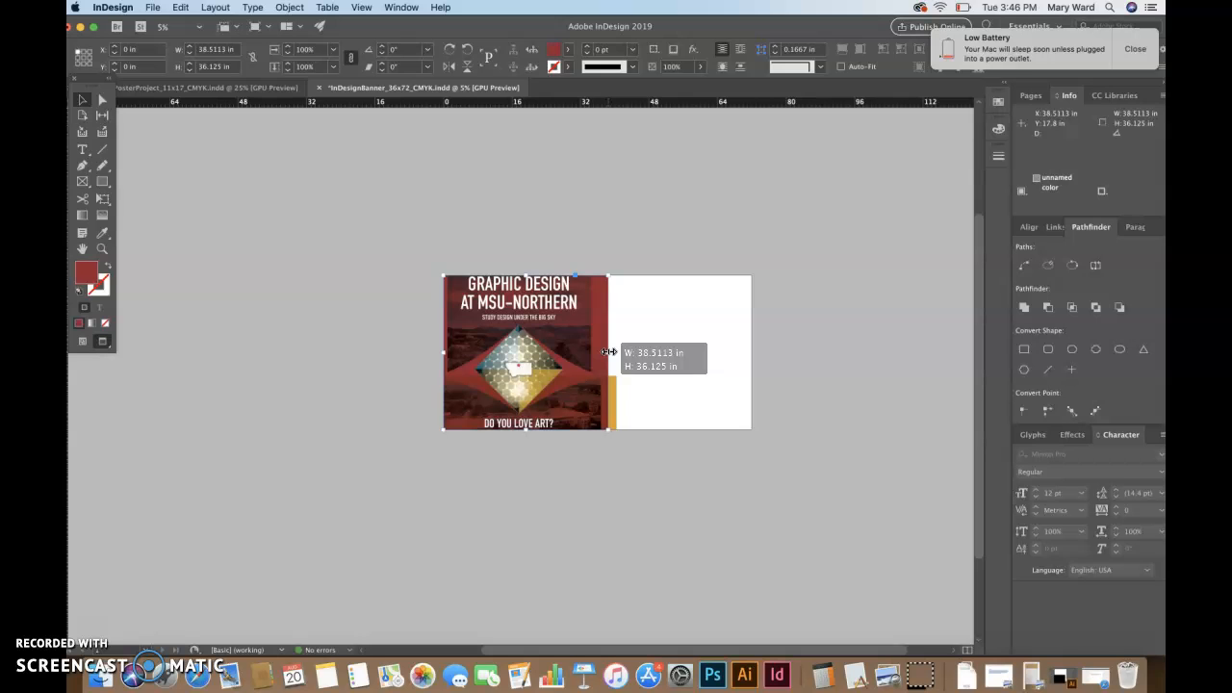
click(635, 363)
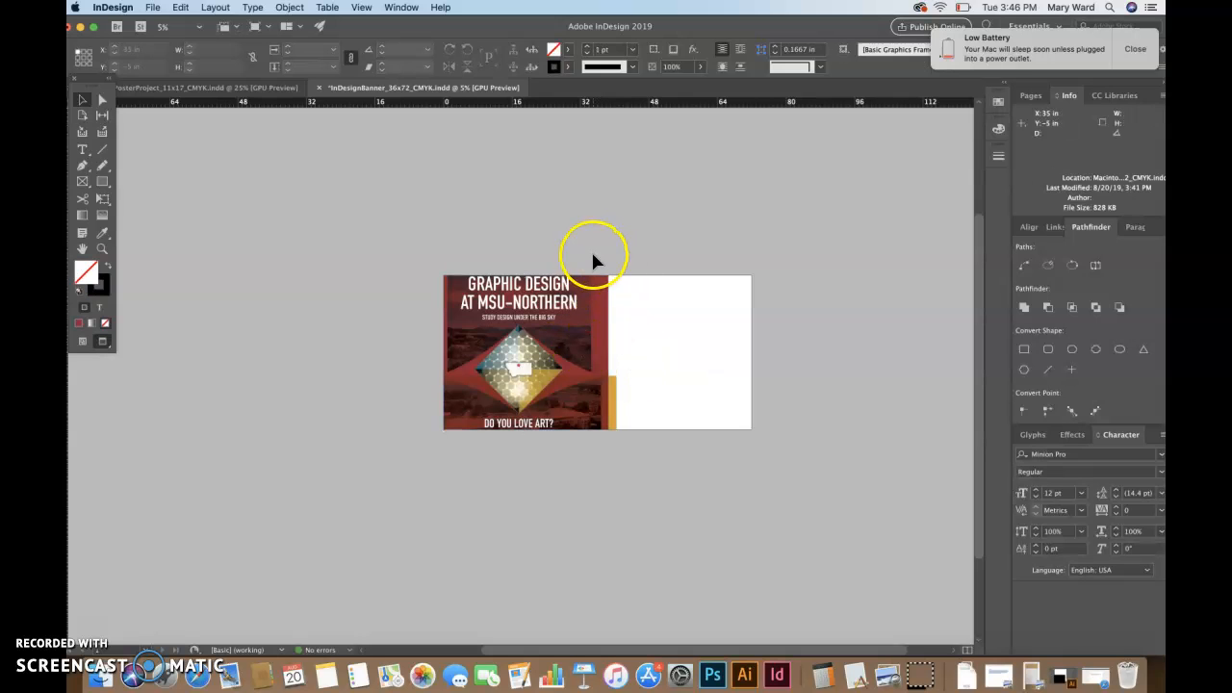
- Move the "Graphic Design at MSU-Northern" headline frame off the page onto the pasteboard, to about X -43.4 in, Y 13.2 in
double_click(493, 335)
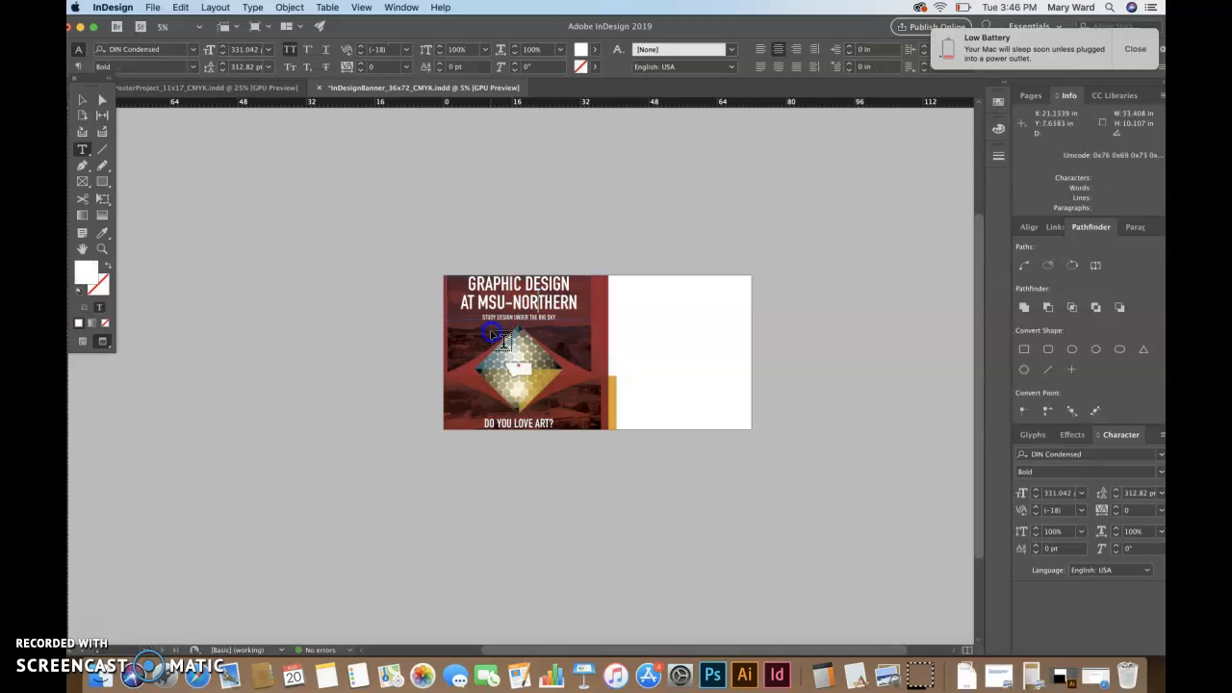
click(79, 100)
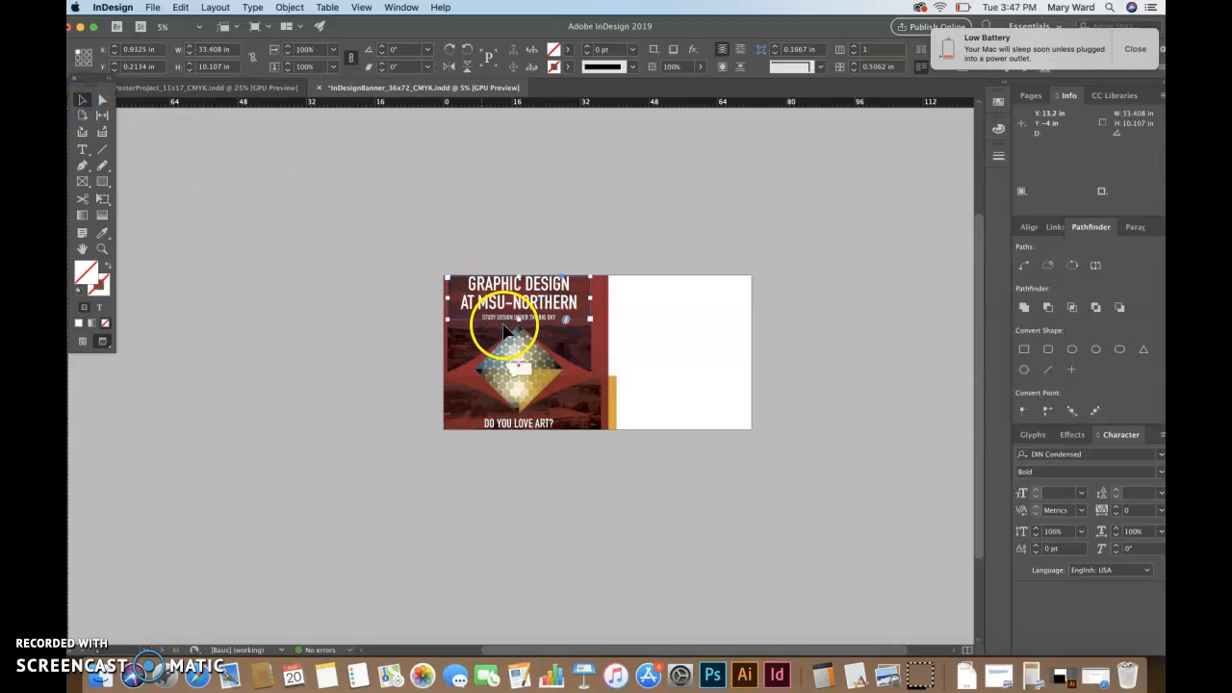
drag(503, 329, 316, 362)
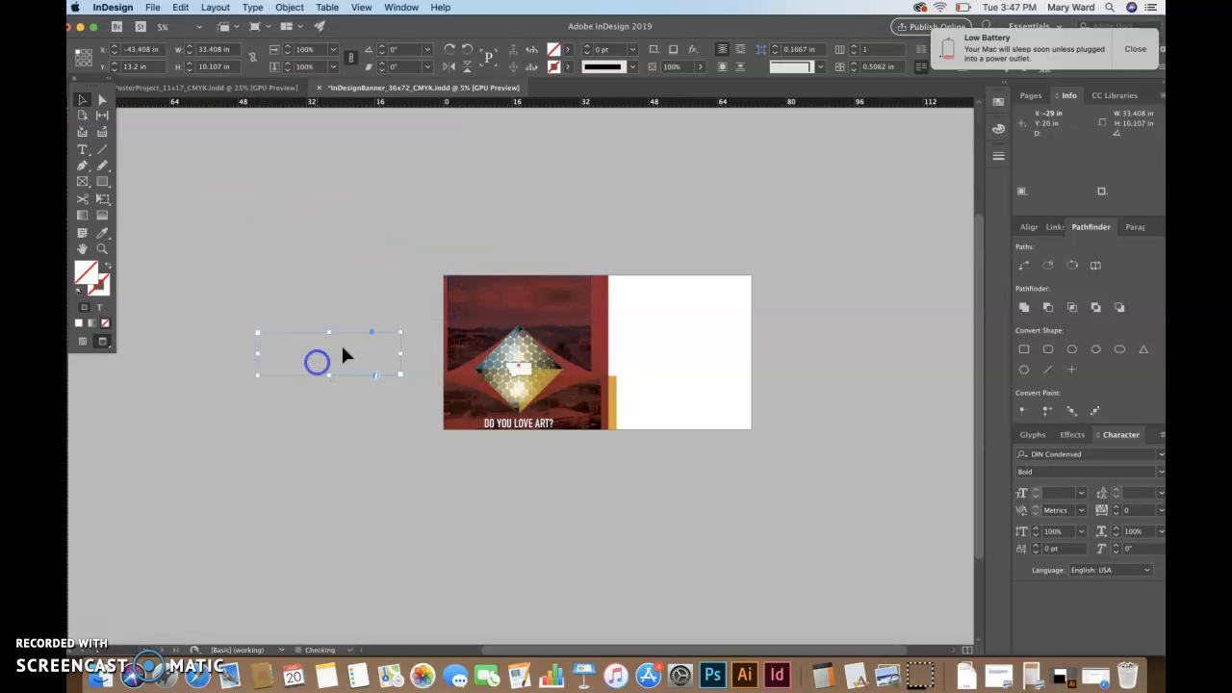
- Move the fading gold gradient rectangle off the poster artwork to the pasteboard above and right of the page
click(613, 414)
key(w)
click(636, 482)
drag(604, 474, 909, 248)
- Move the solid gold rectangle to the right half of the page and extend its left edge to X 38.5113 in, meeting the red rectangle
click(699, 365)
key(w)
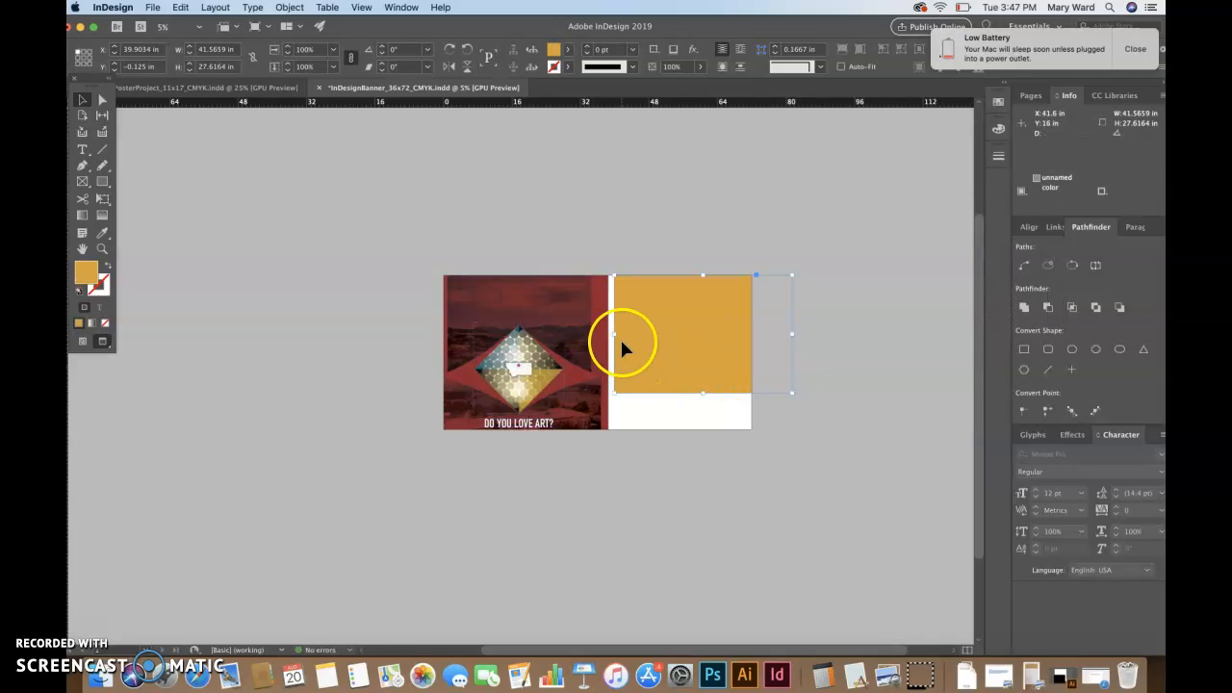
drag(616, 334, 607, 333)
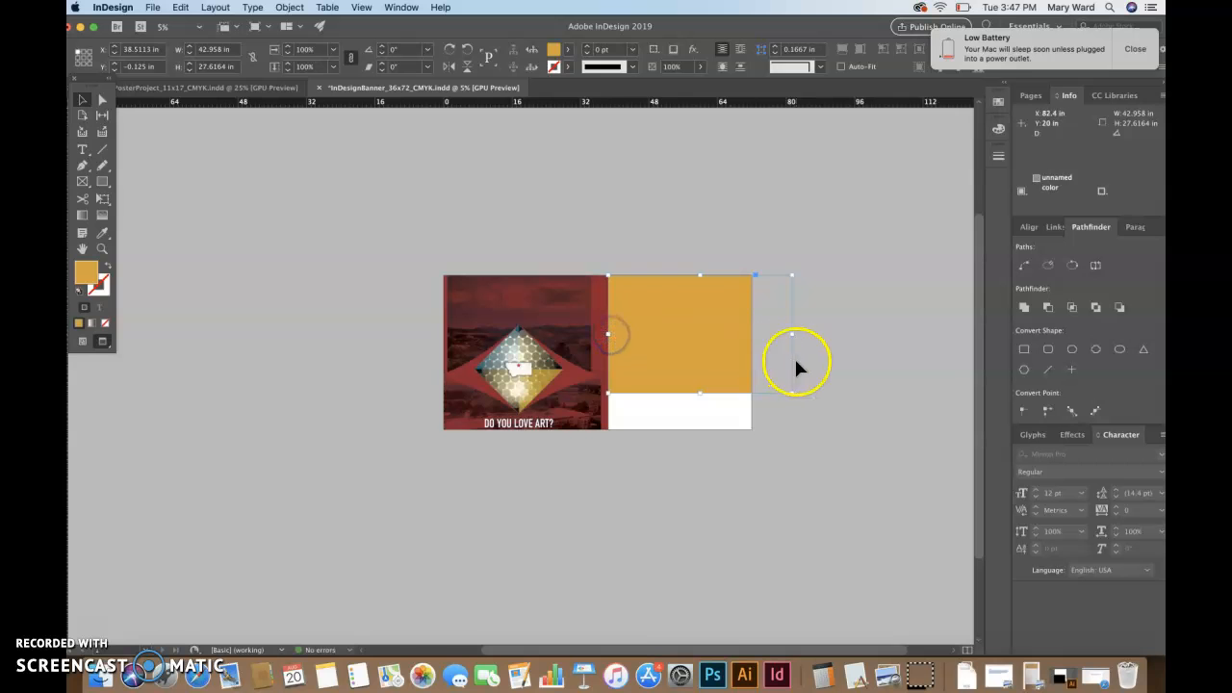
- Extend the red rectangle's top-left corner out to the bleed at X -0.125 in, Y -0.125 in
key(w)
click(443, 294)
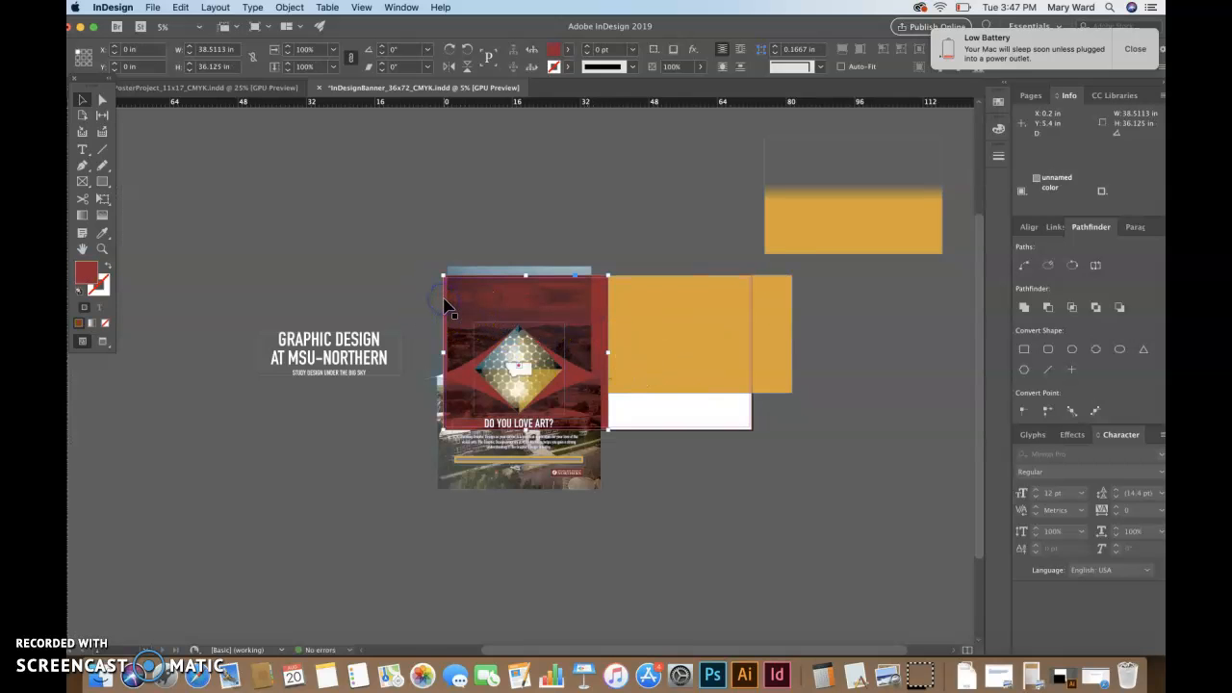
key(super+5)
key(super+equal)
drag(354, 253, 606, 600)
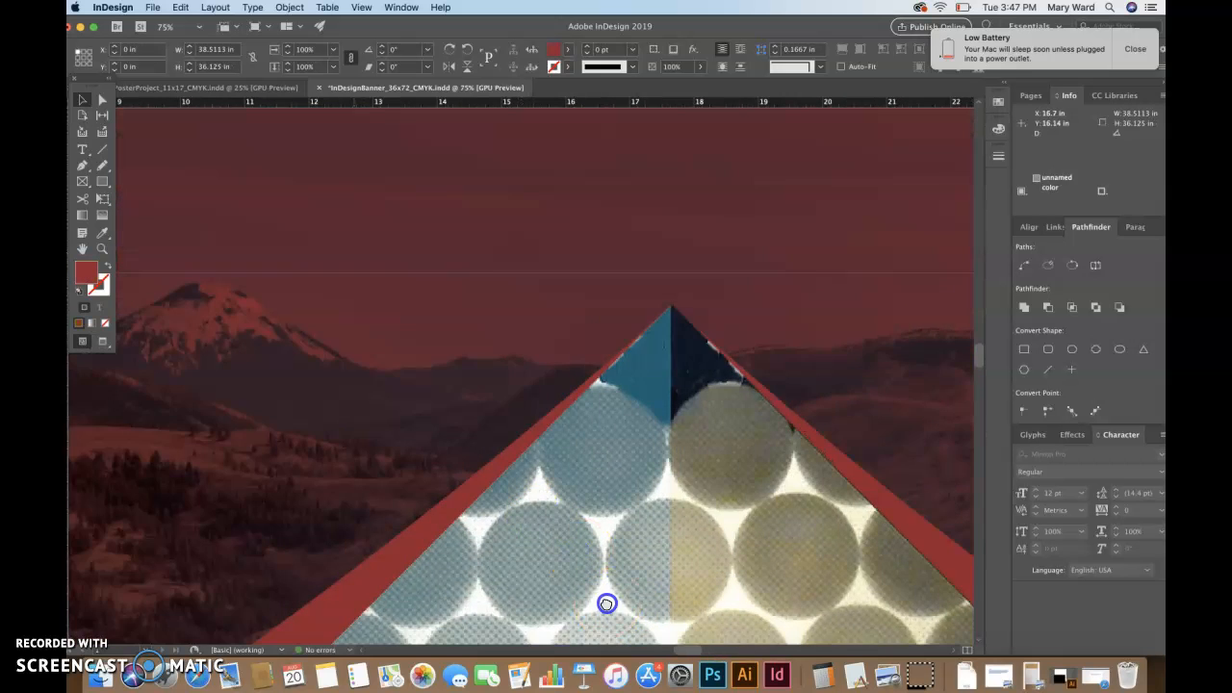
drag(298, 229, 690, 580)
drag(240, 224, 556, 465)
click(81, 102)
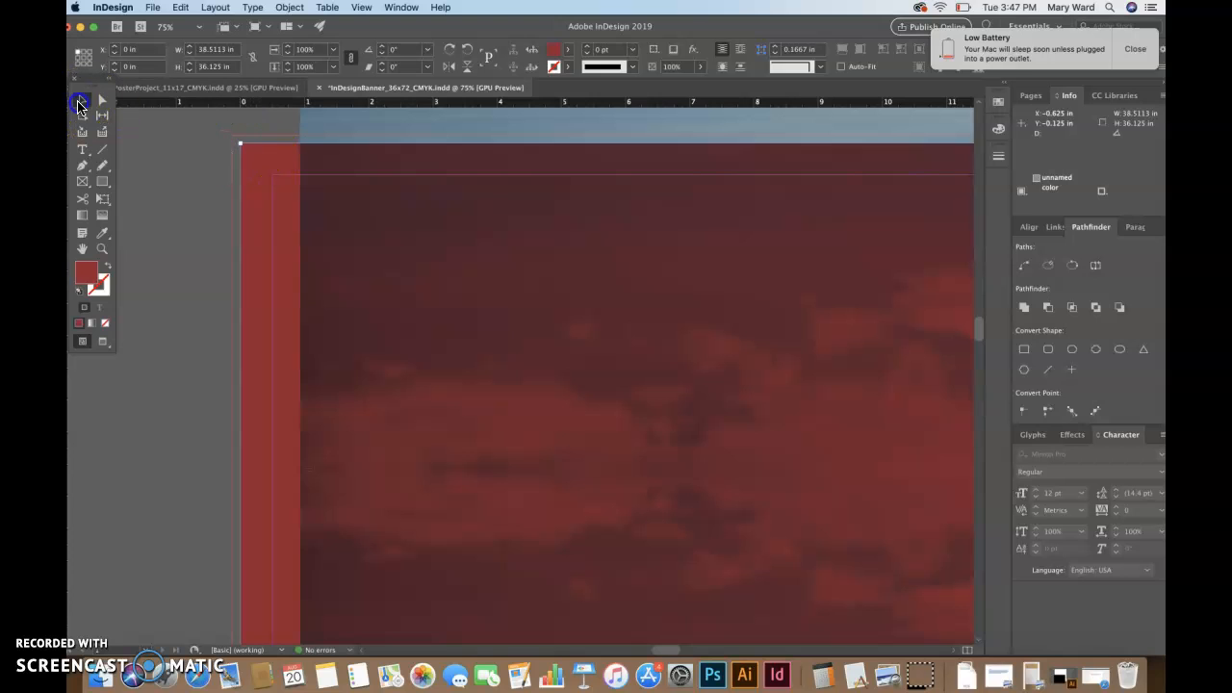
click(242, 143)
drag(238, 142, 232, 135)
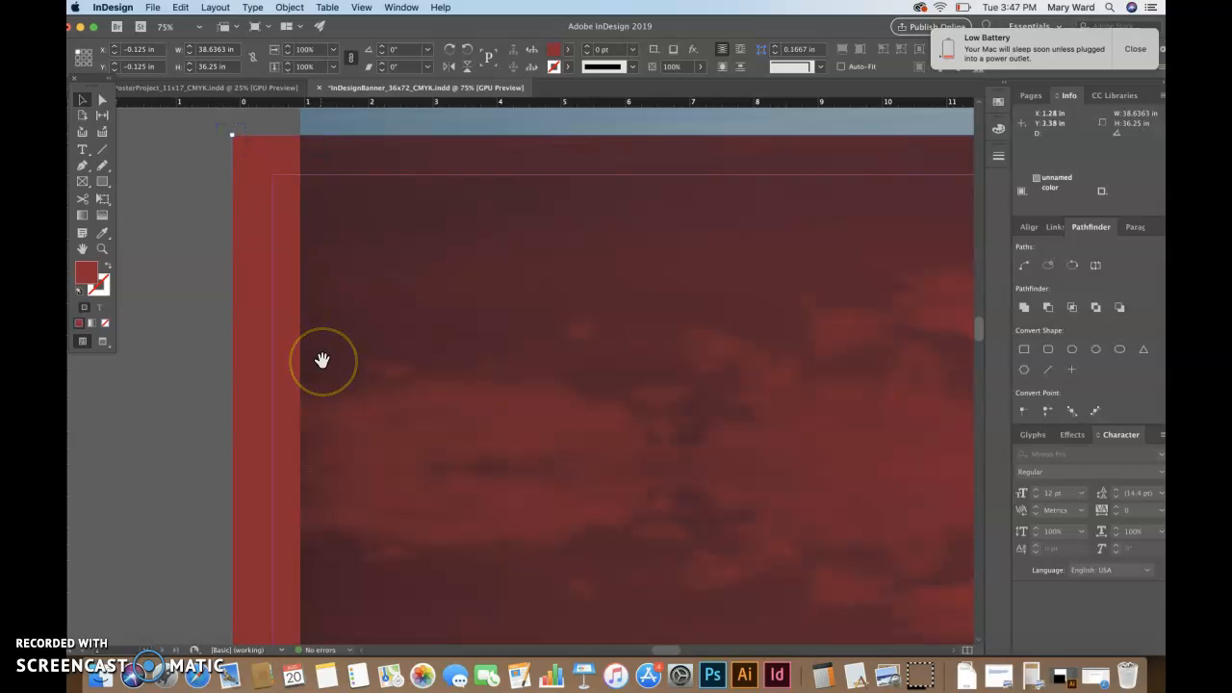
- Examine the red rectangle's lower edge across the page against the bleed, and dismiss the low battery notification
scroll(322, 360, down, 15)
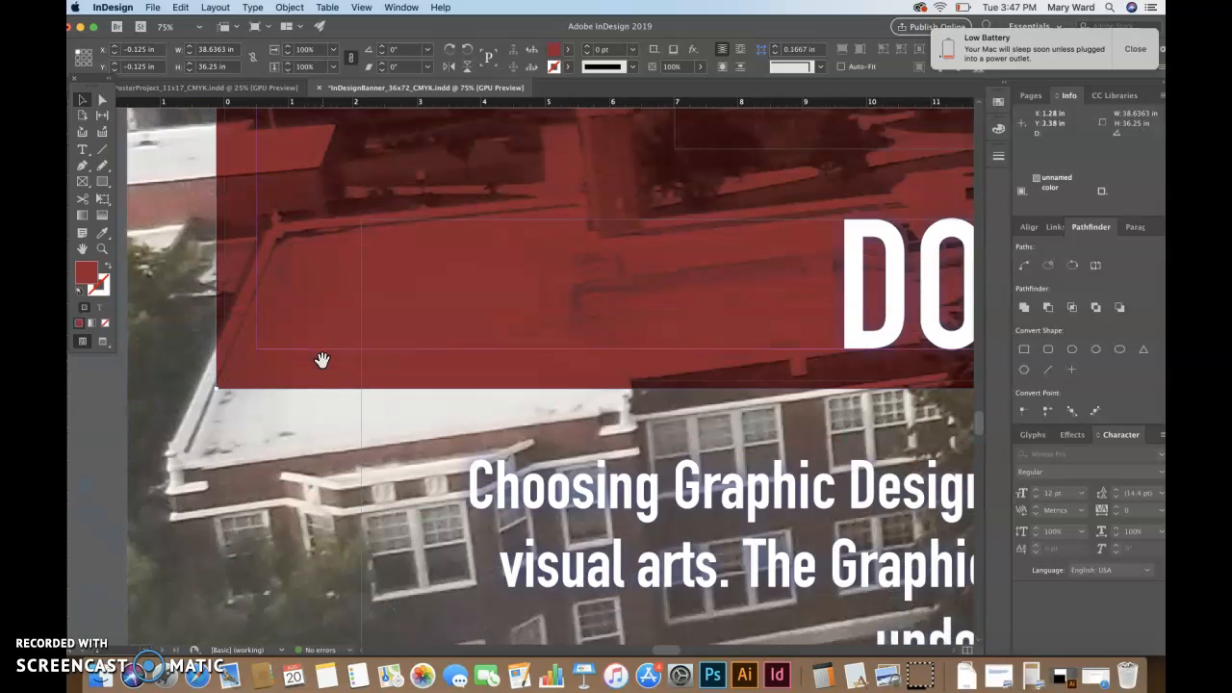
scroll(612, 312, right, 12)
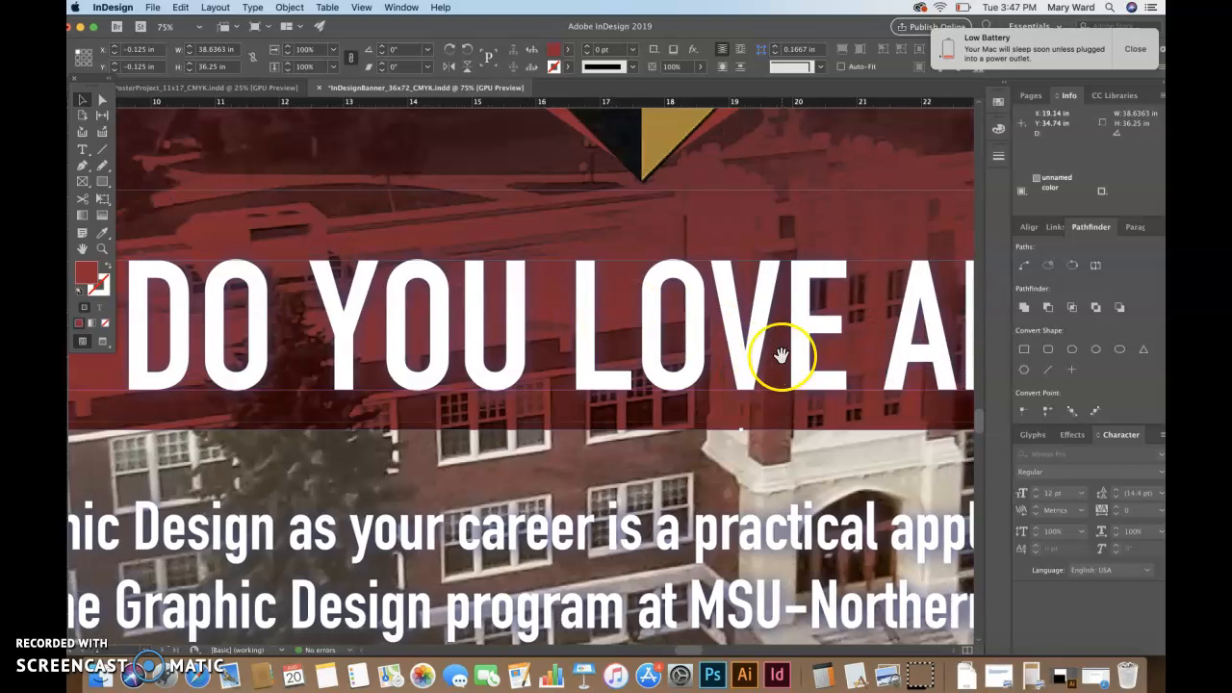
scroll(781, 356, right, 15)
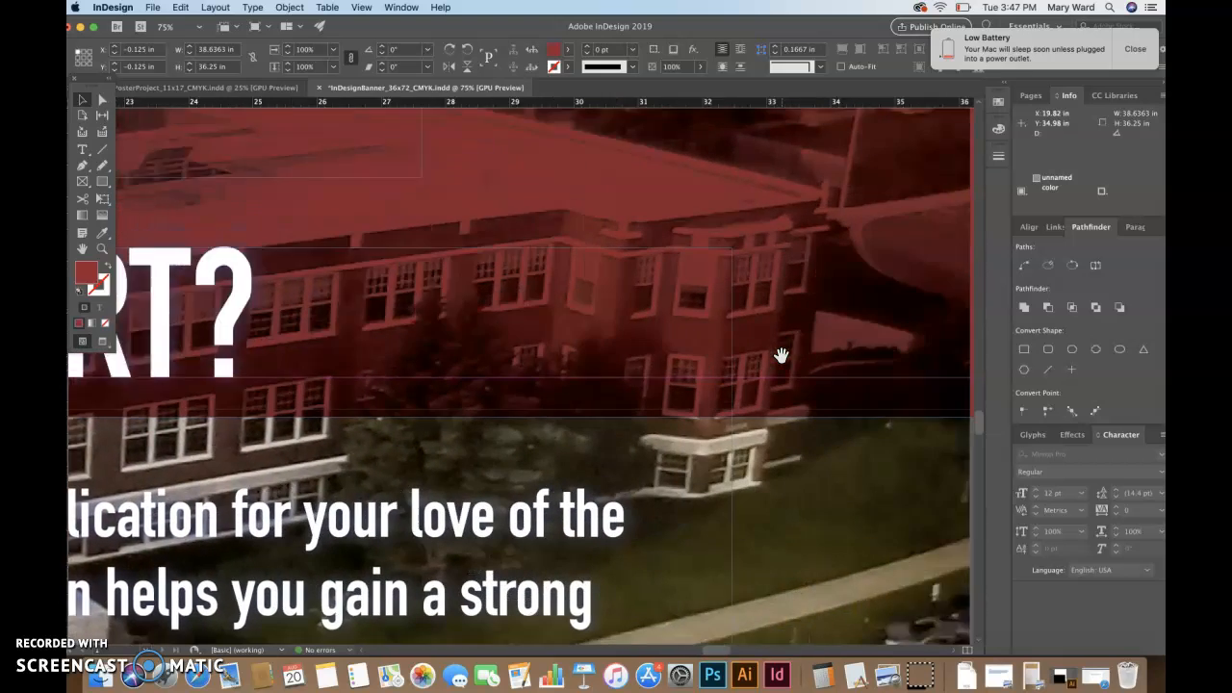
scroll(781, 355, right, 8)
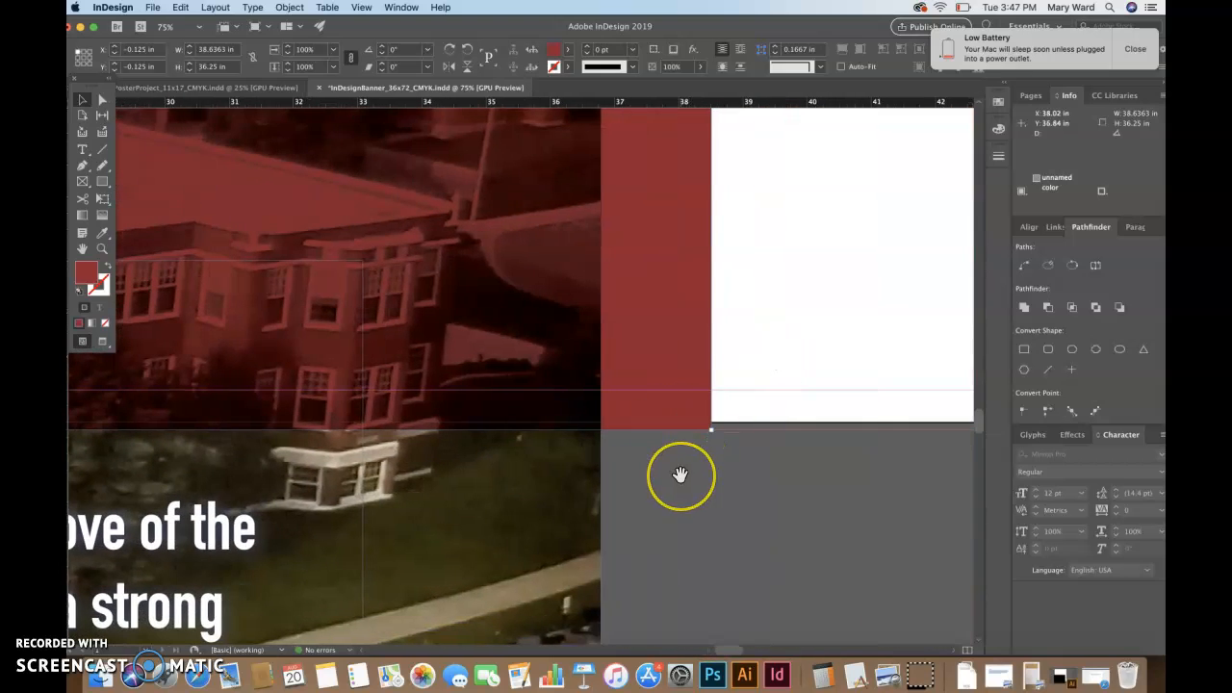
click(681, 475)
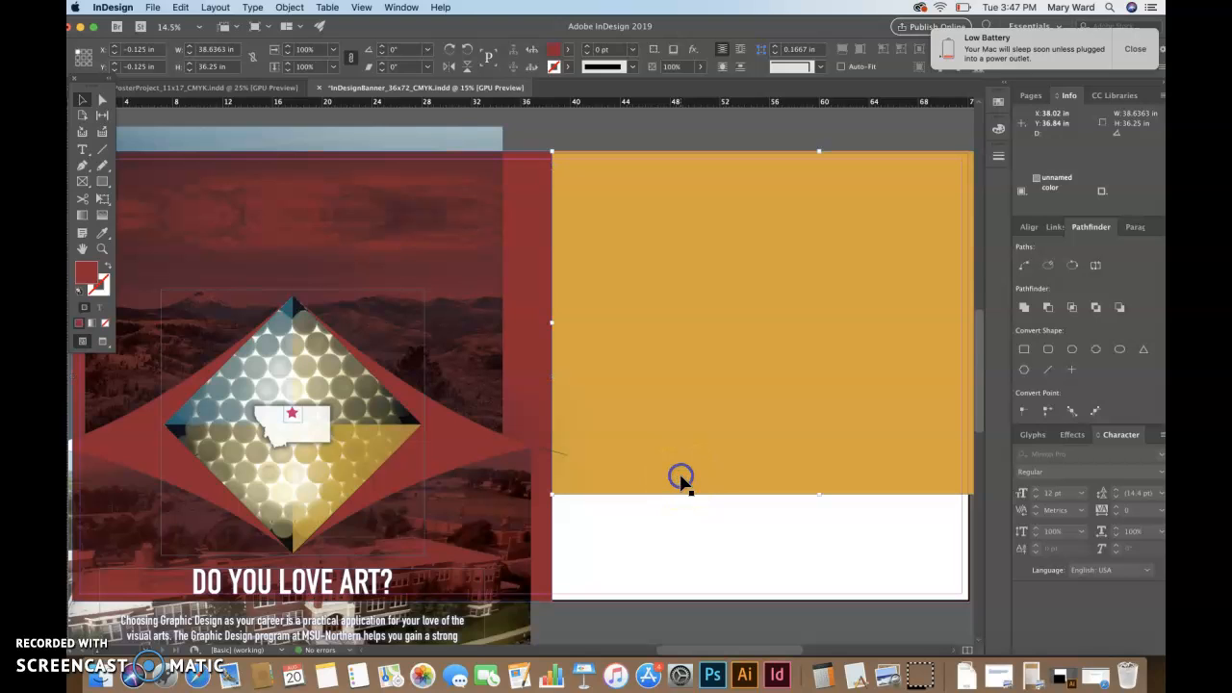
click(680, 477)
click(488, 265)
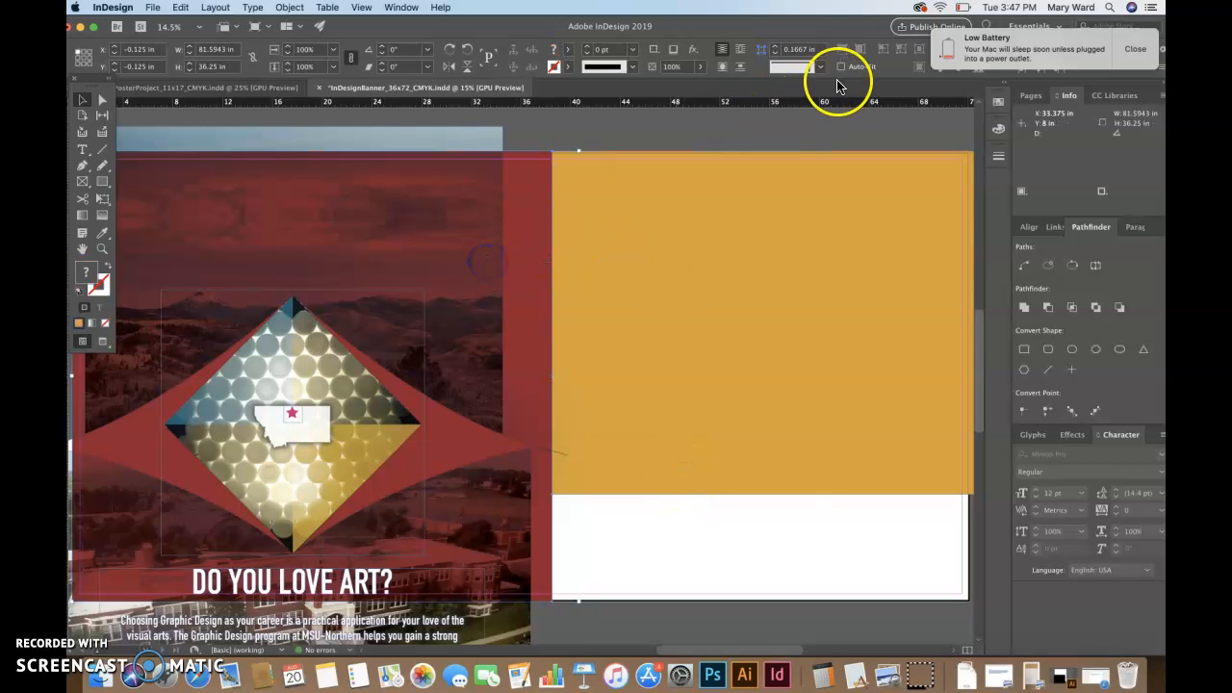
click(1134, 52)
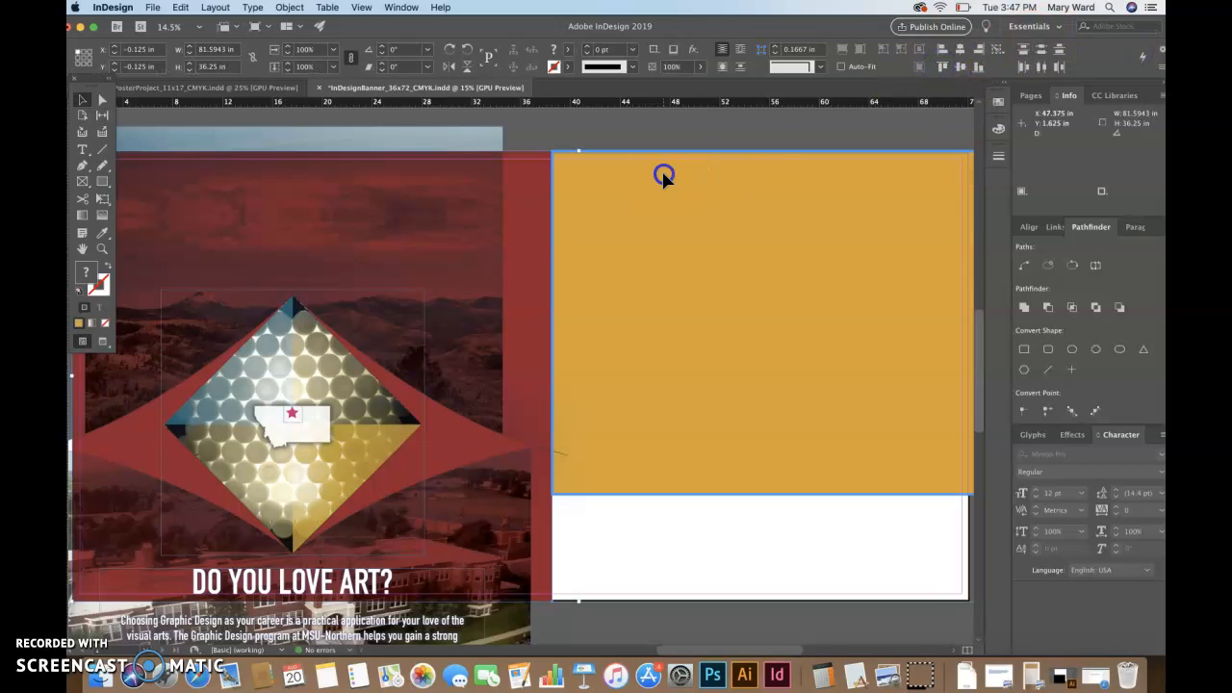
- Extend the gold rectangle's bottom edge down to the bleed below the page
click(634, 130)
click(660, 355)
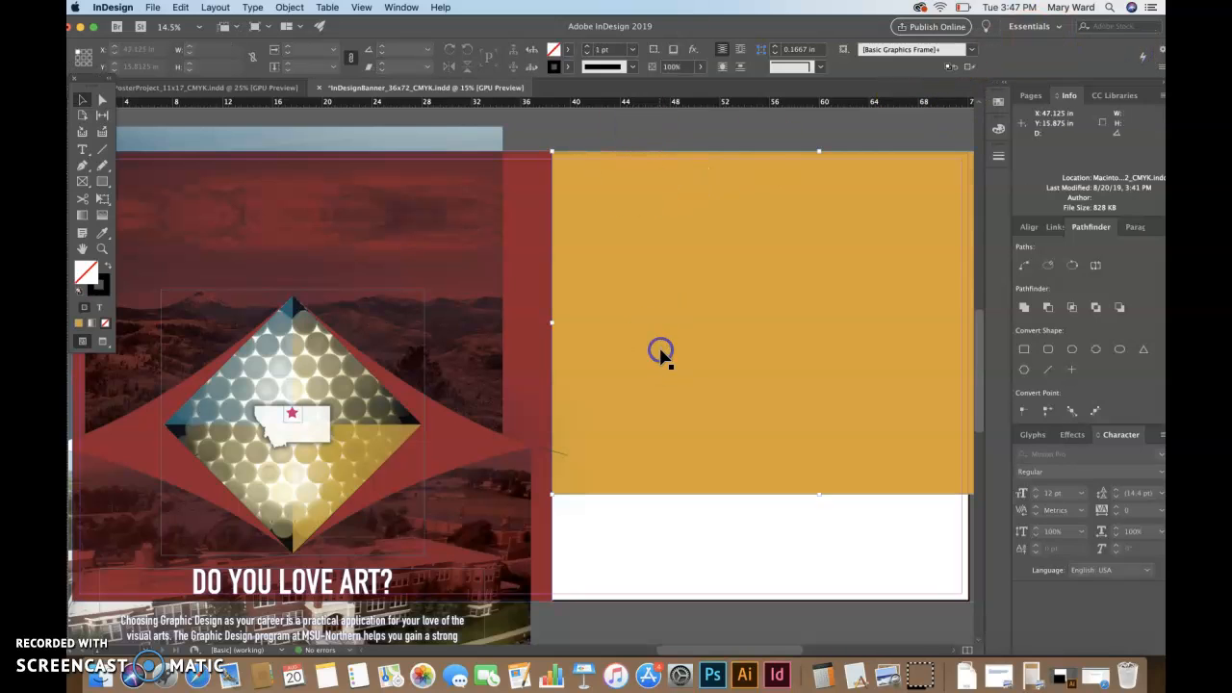
scroll(662, 358, down, 1)
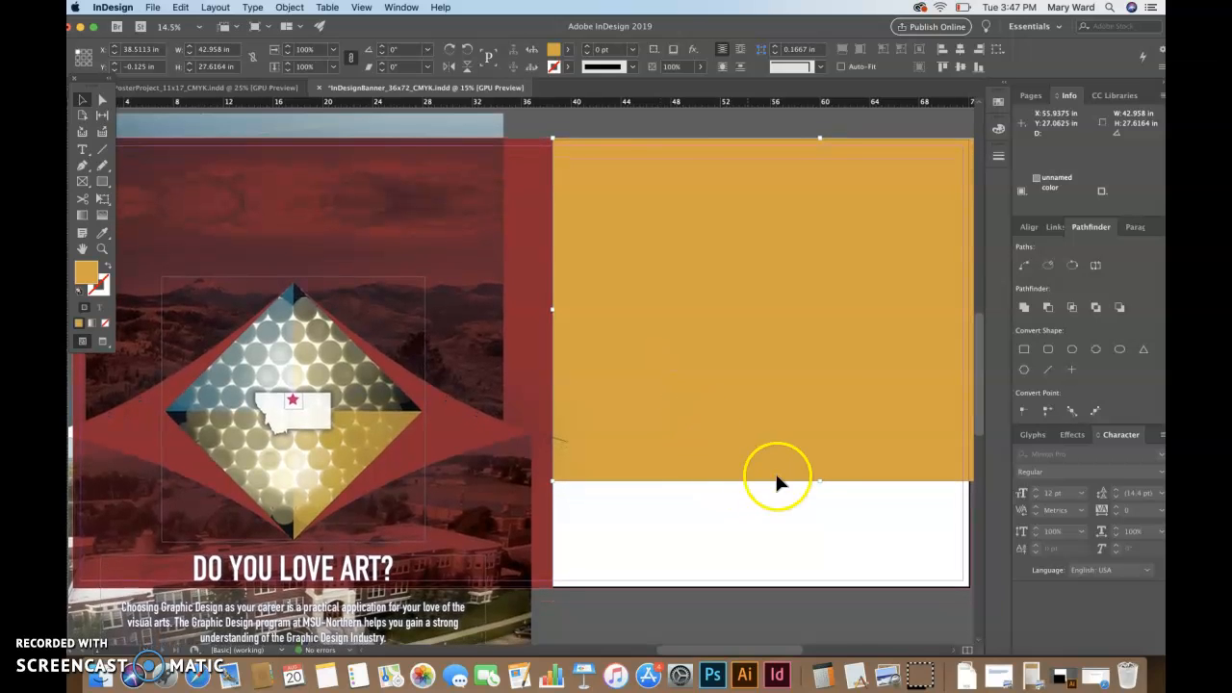
drag(821, 482, 834, 595)
click(825, 616)
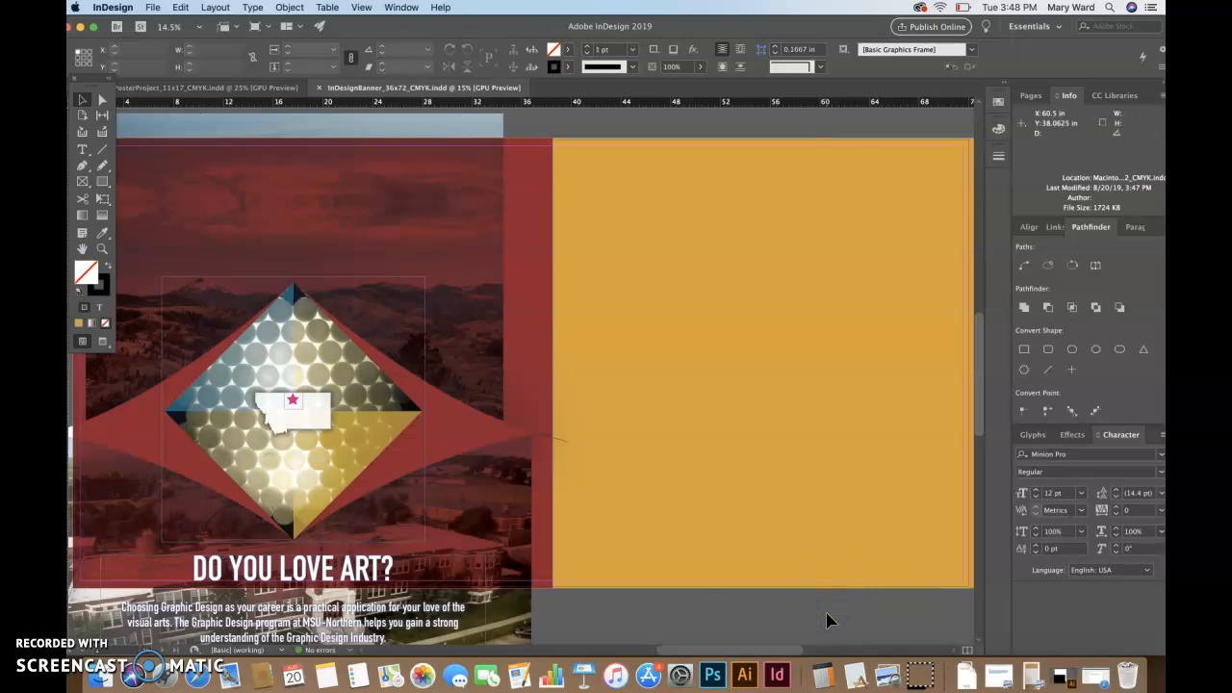
- Preview the whole banner without guides or pasteboard items, and select the red rectangle
key(w)
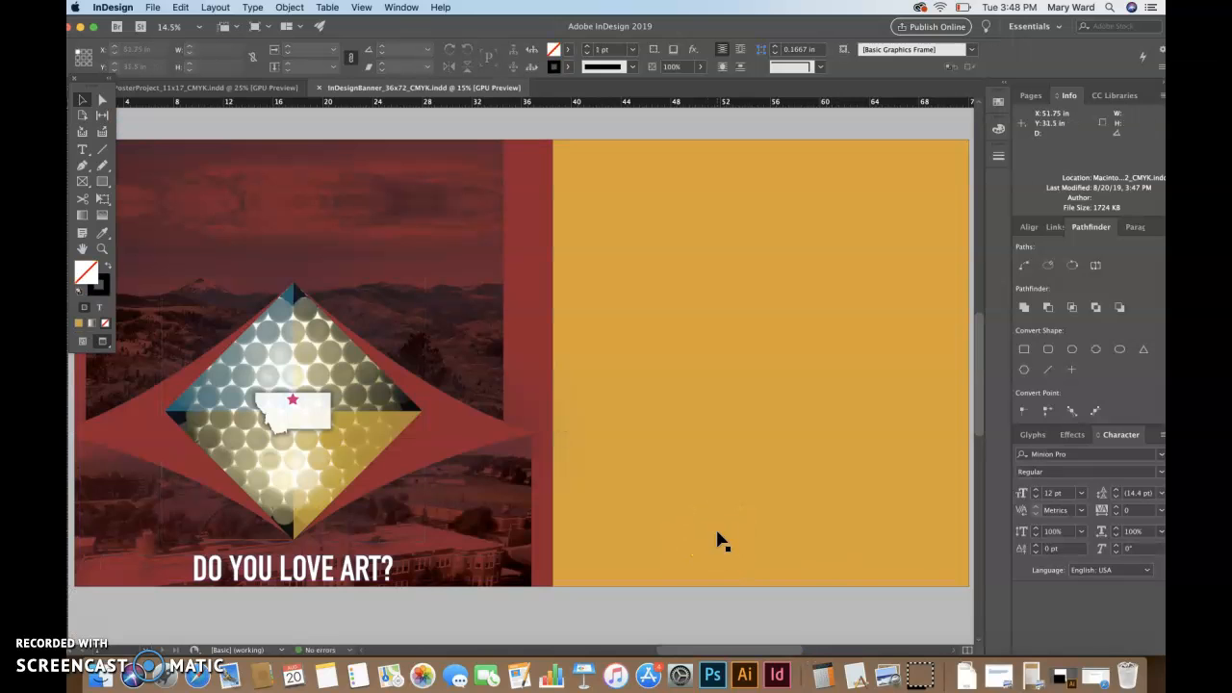
key(super+minus)
key(super+minus)
key(super+minus)
key(super+minus)
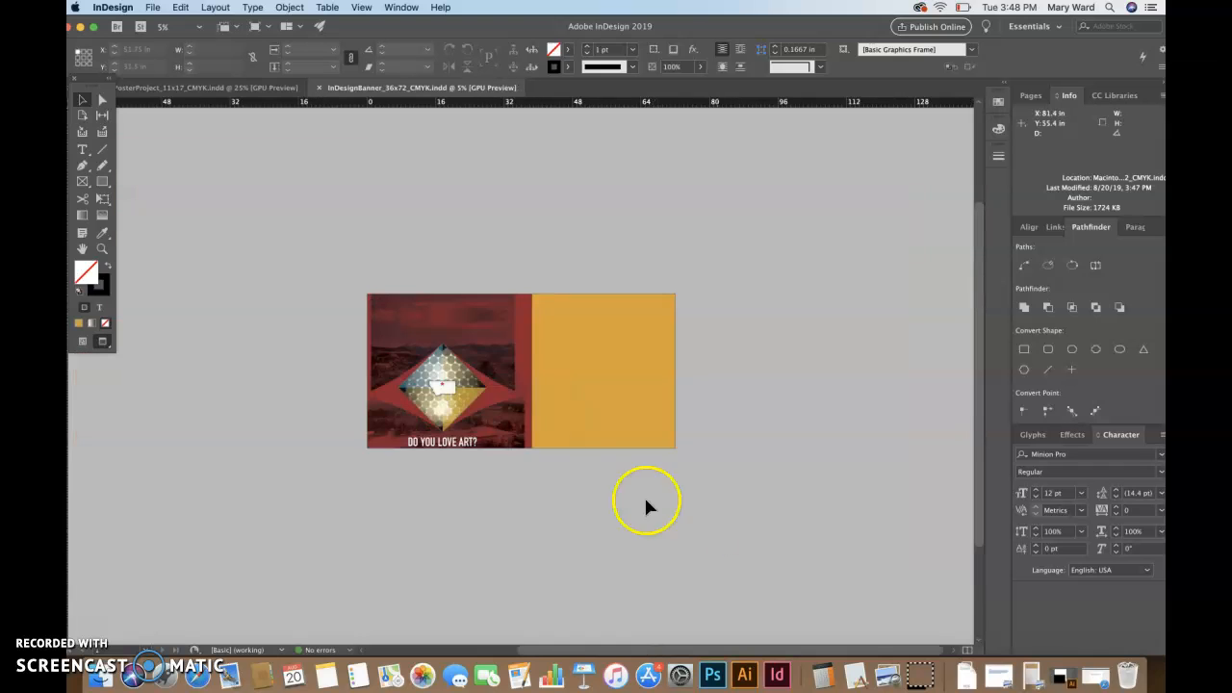
click(532, 360)
drag(533, 373, 531, 371)
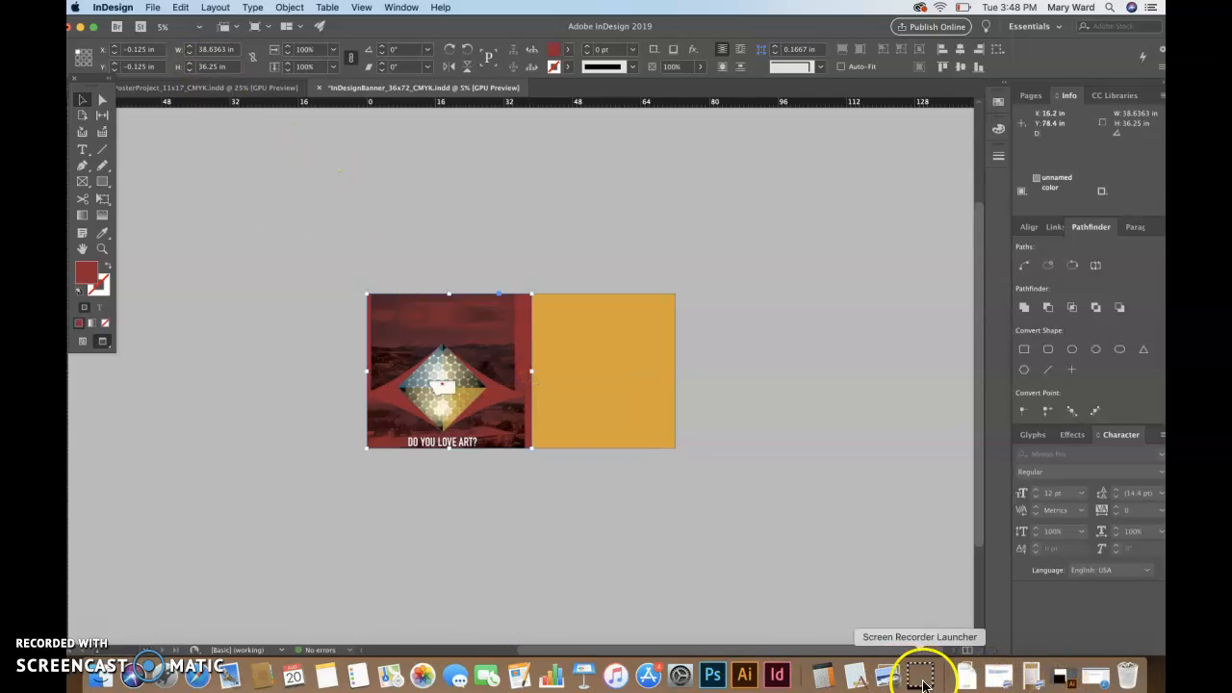
- Switch to Calculator, divide 72 by 2 to find half the banner's width, and return to InDesign
click(823, 674)
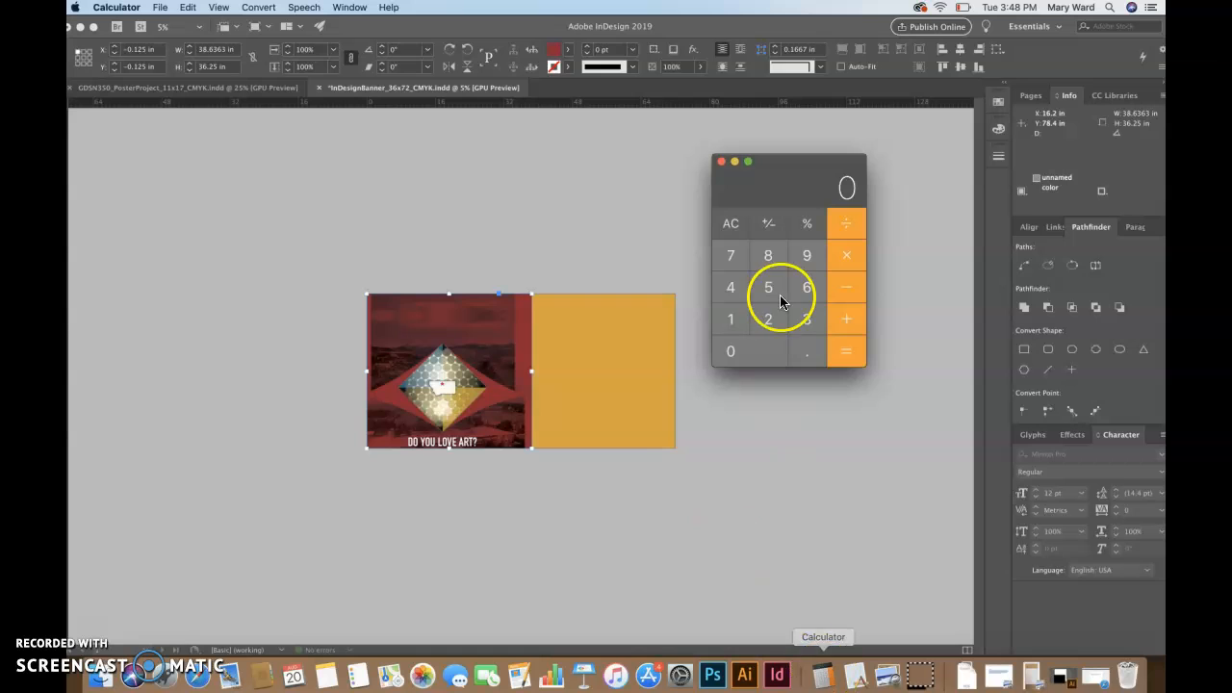
click(727, 256)
click(767, 325)
click(846, 223)
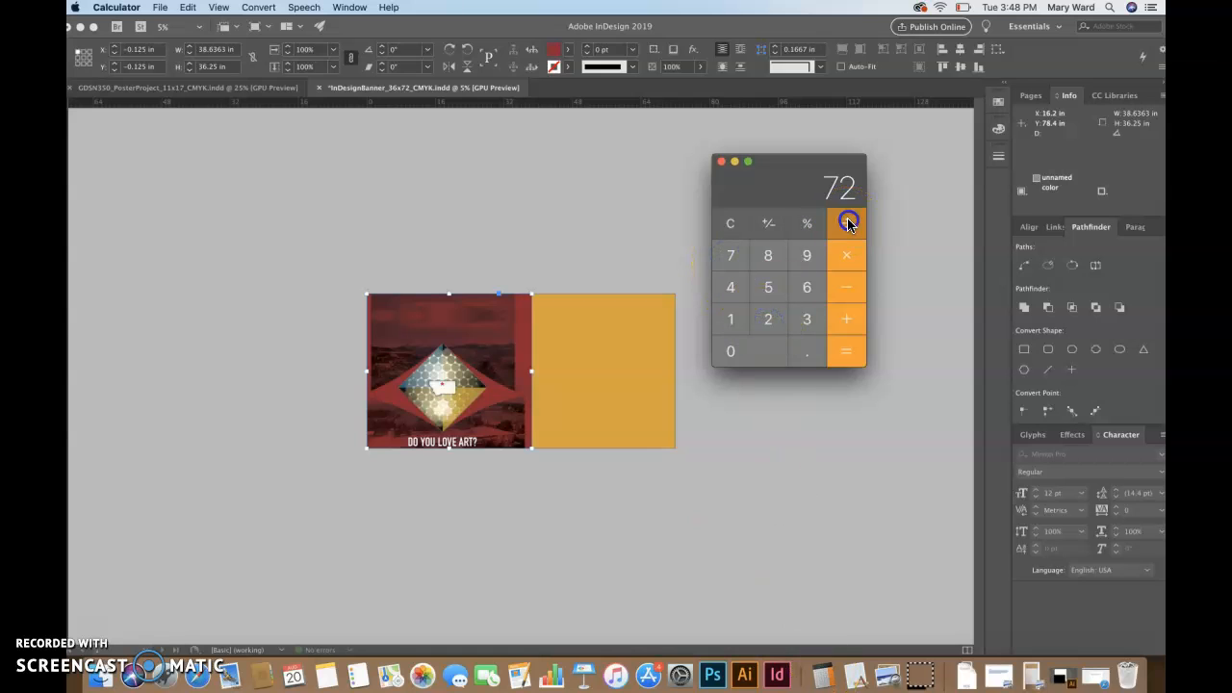
click(771, 320)
click(843, 356)
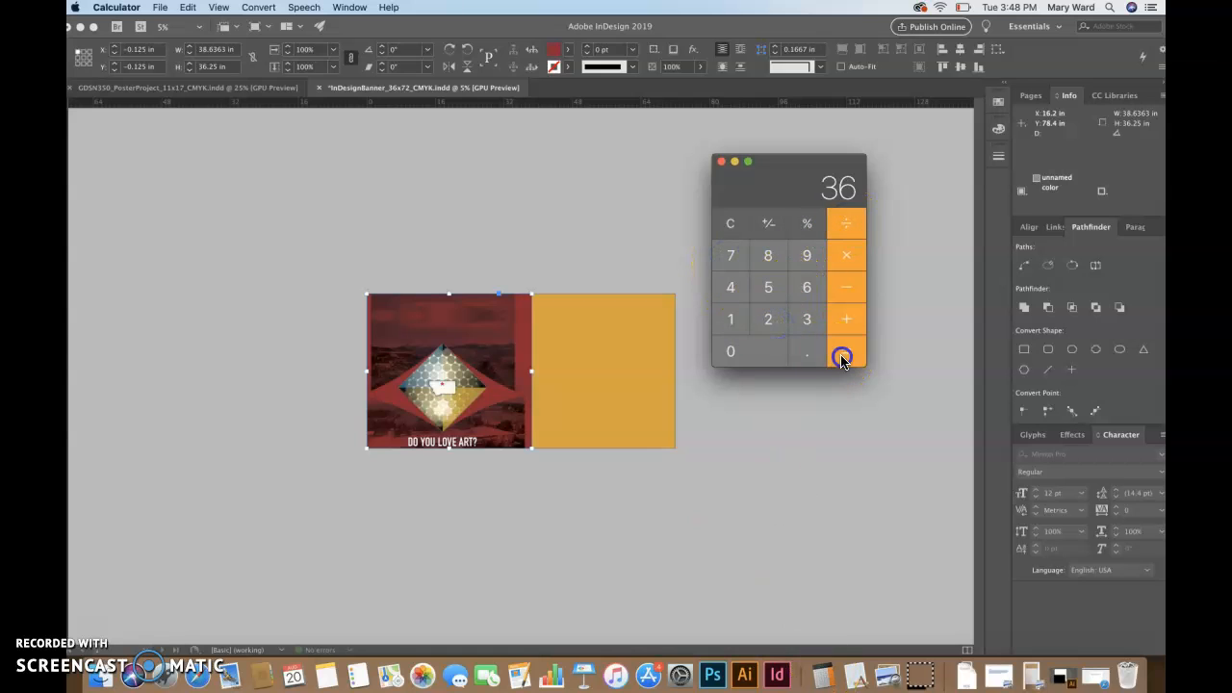
click(594, 199)
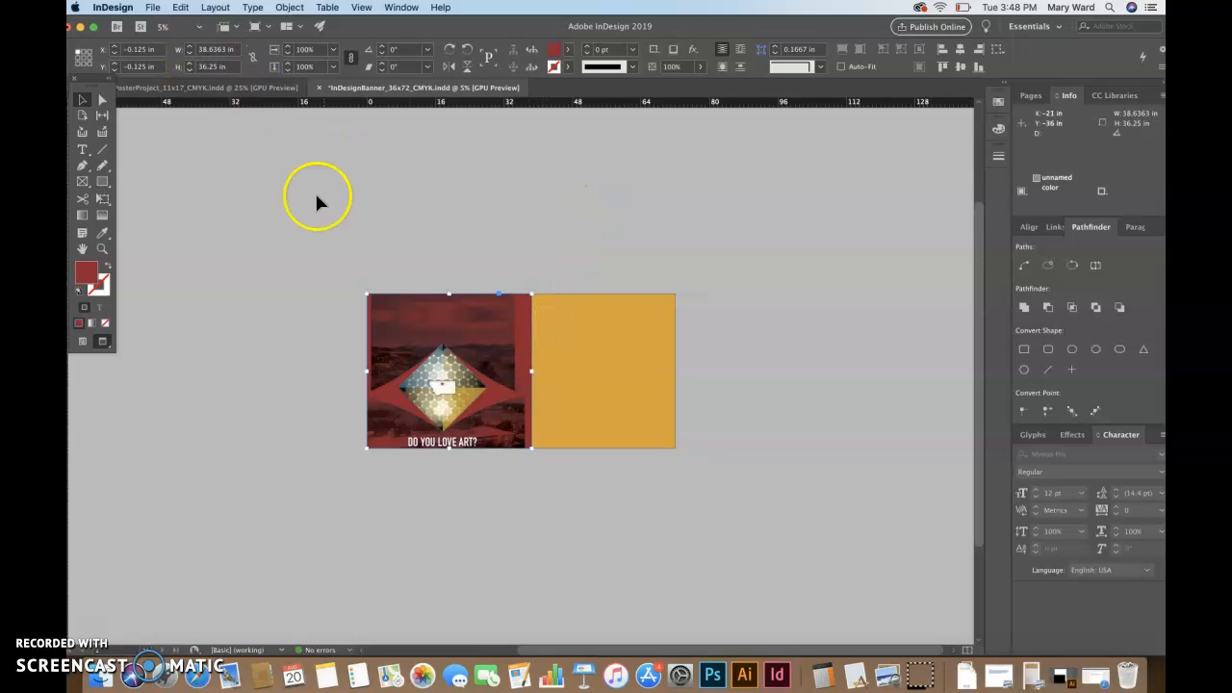
- Set the red rectangle's width to 36 in from X 0 in, and extend its left edge past the bleed to X -1.875 in
key(super+5)
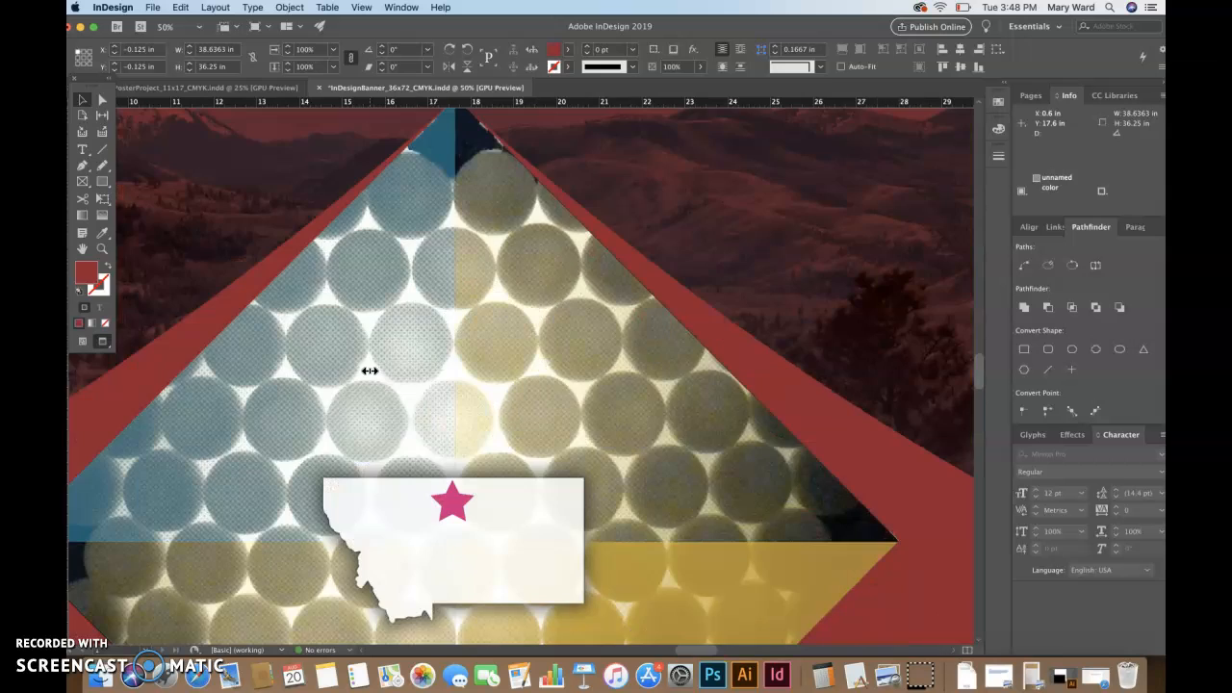
key(super+minus)
key(super+minus)
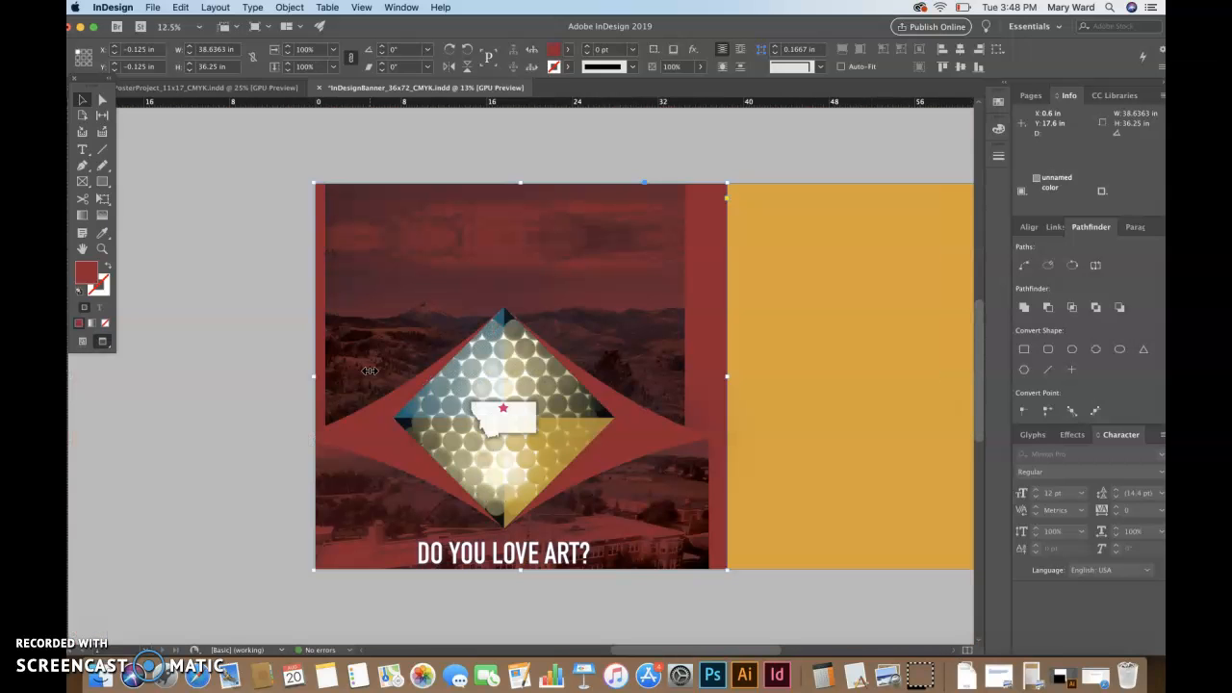
drag(315, 375, 315, 375)
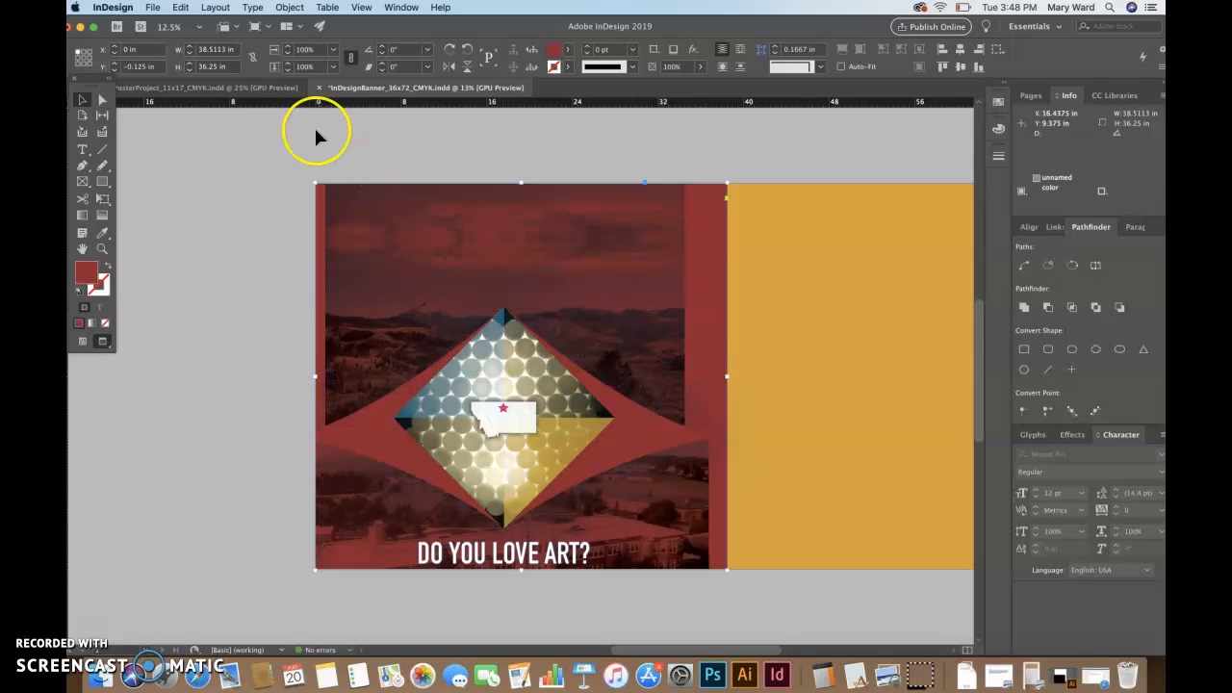
click(190, 55)
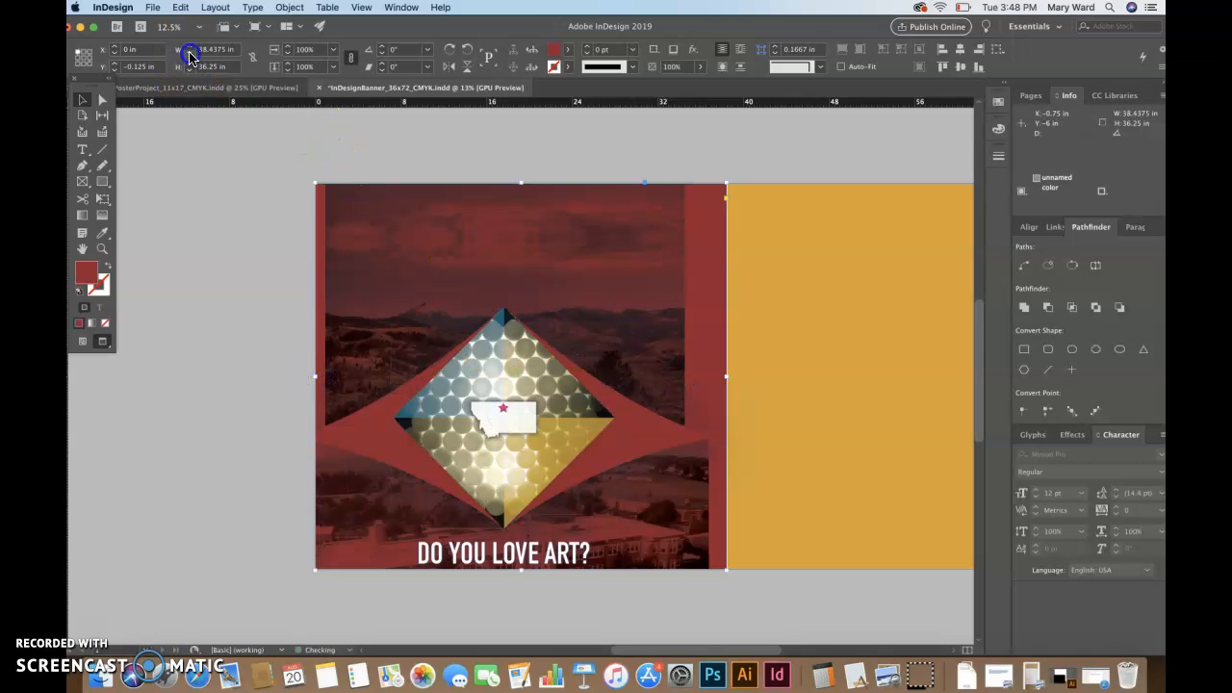
click(190, 55)
click(190, 54)
click(190, 55)
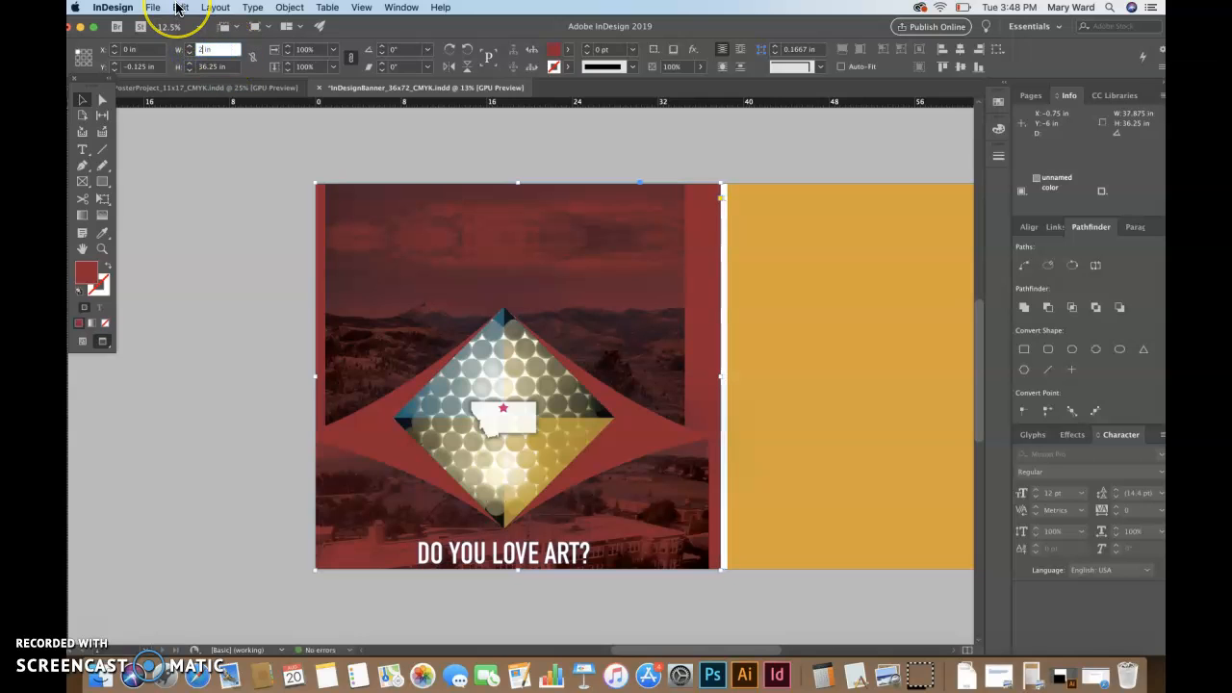
key(Return)
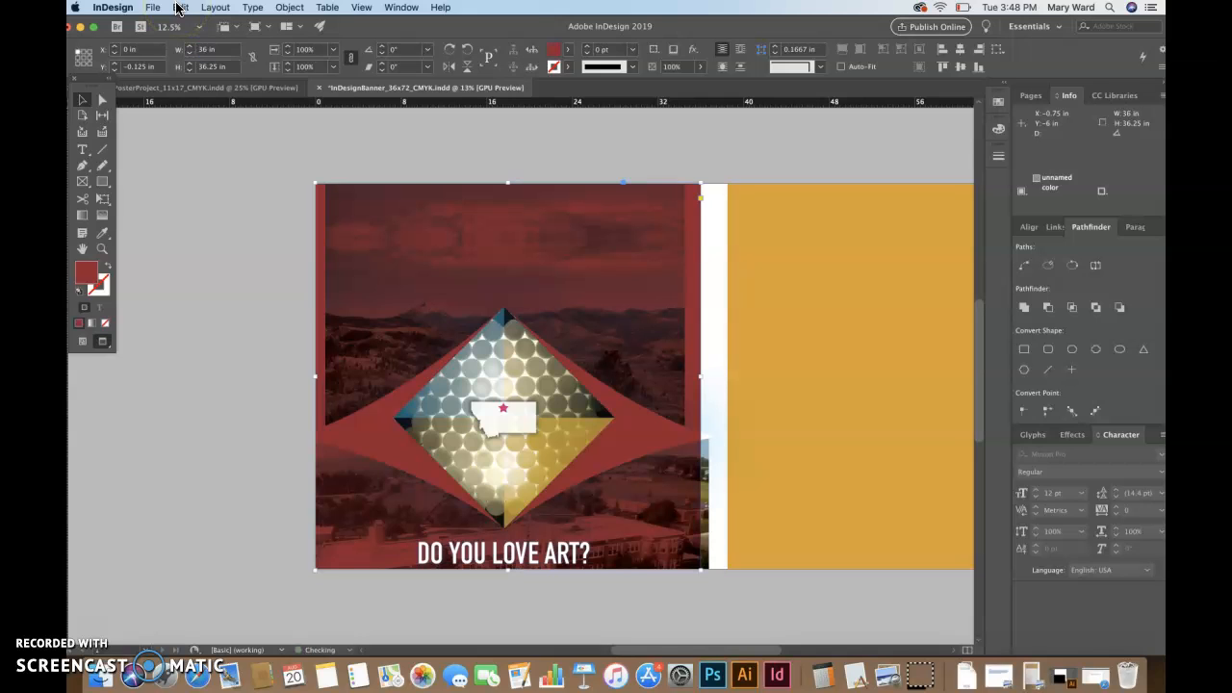
drag(315, 375, 291, 376)
click(267, 341)
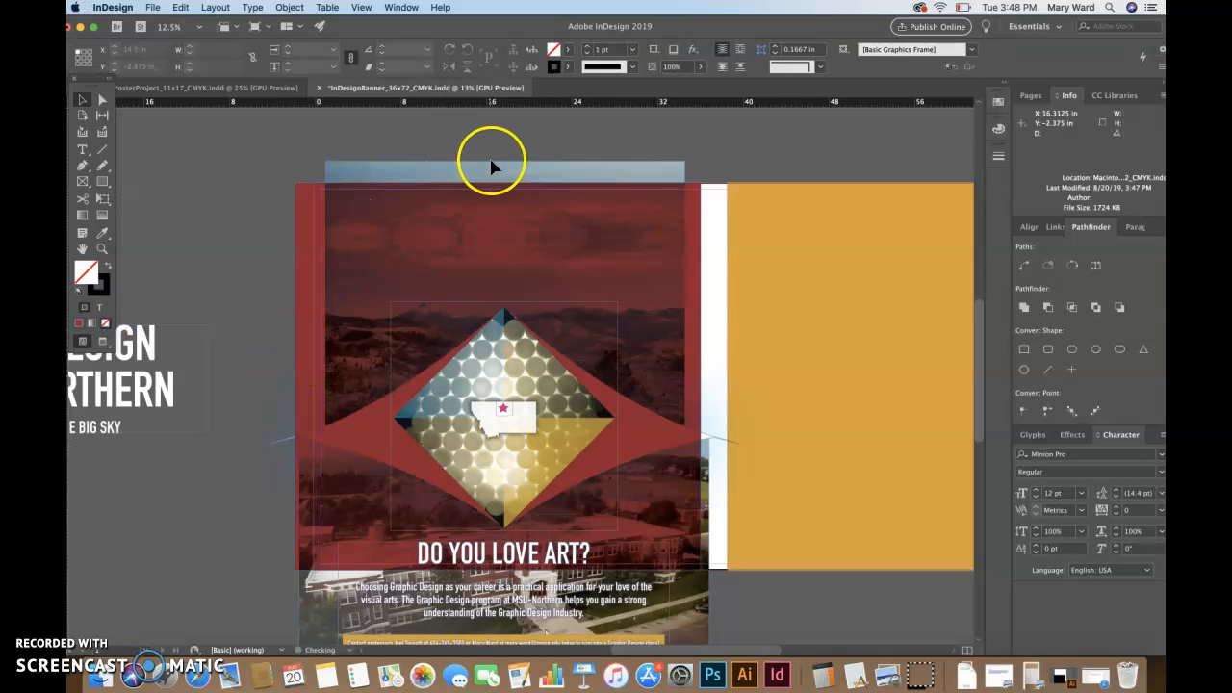
- Extend the gold rectangle's left edge to meet the red rectangle's edge at the middle of the page
click(786, 277)
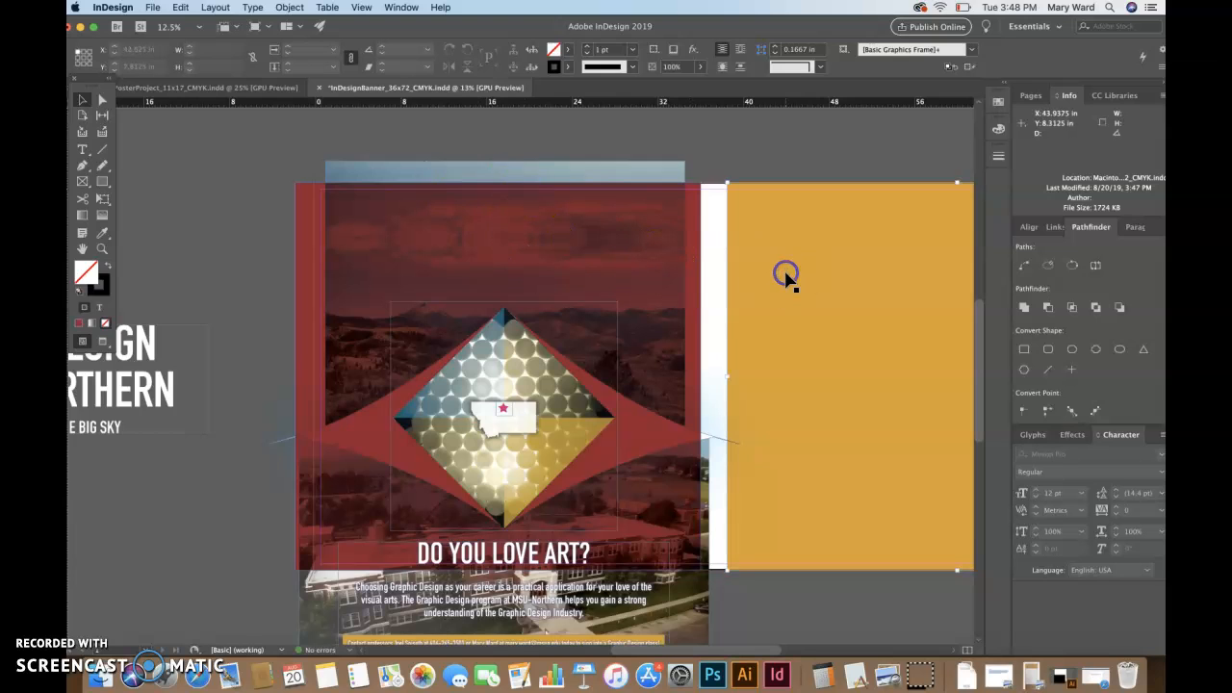
drag(727, 376, 704, 375)
click(837, 404)
drag(841, 411, 686, 439)
click(876, 613)
- Select only the landscape photo under the red rectangle and scale it up proportionally to about 50.1 x 38.1 in
click(490, 308)
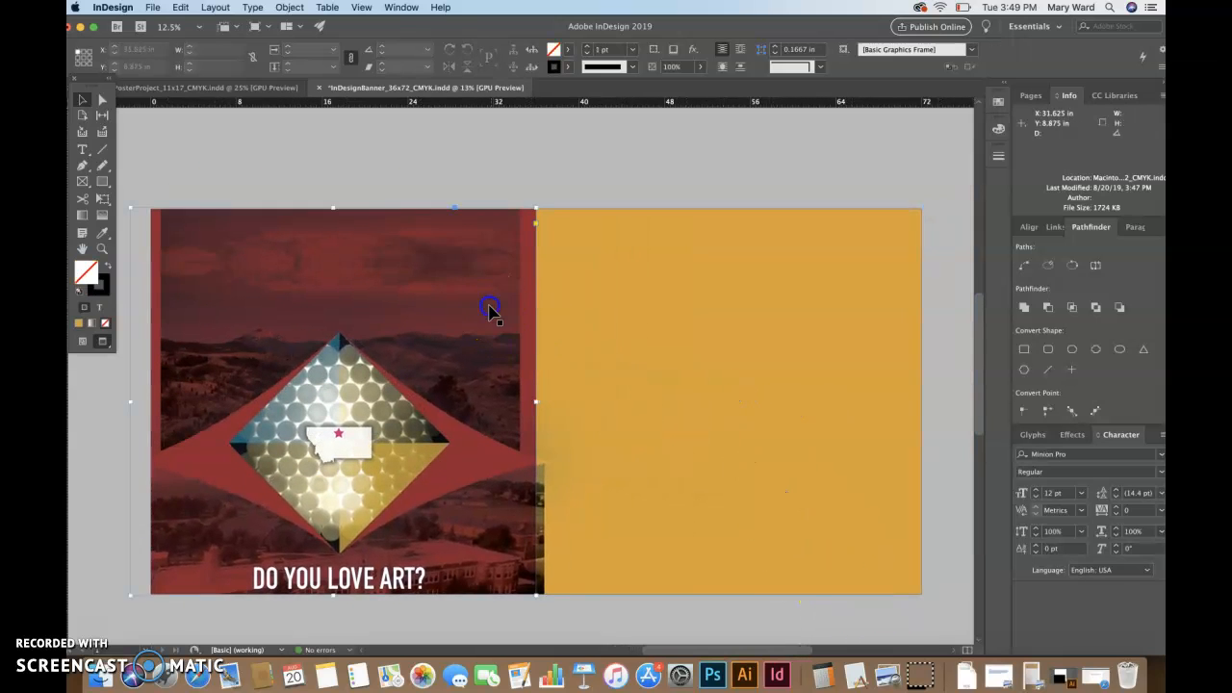
click(501, 214)
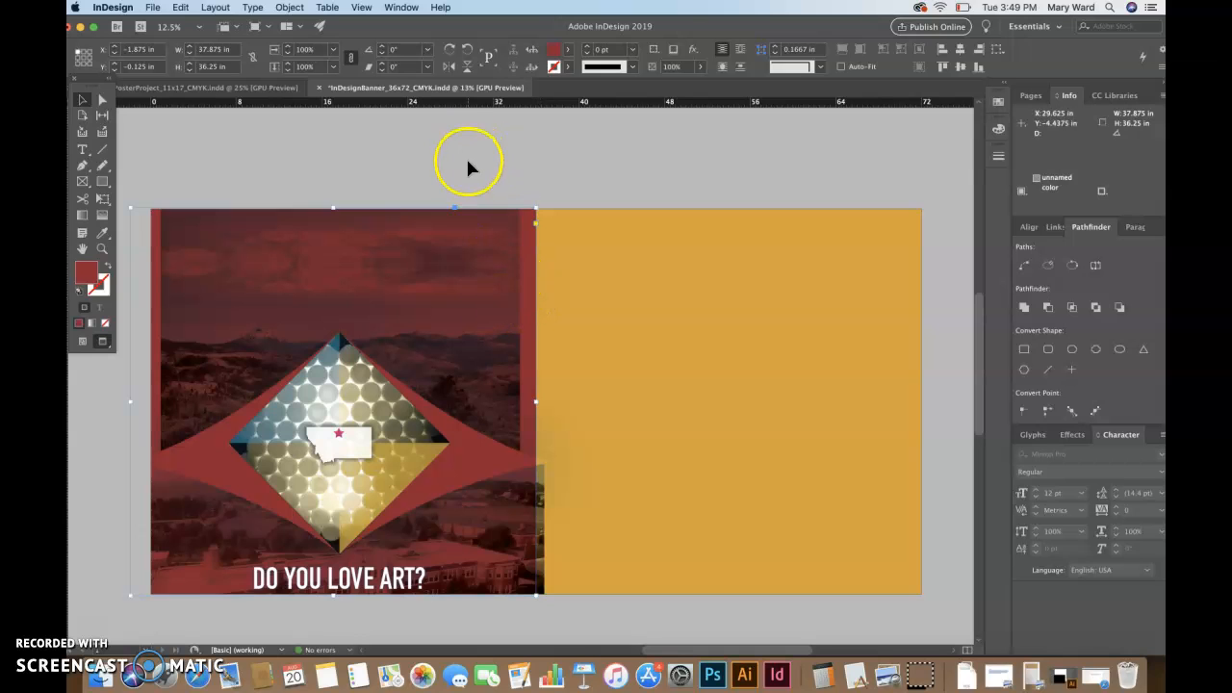
key(w)
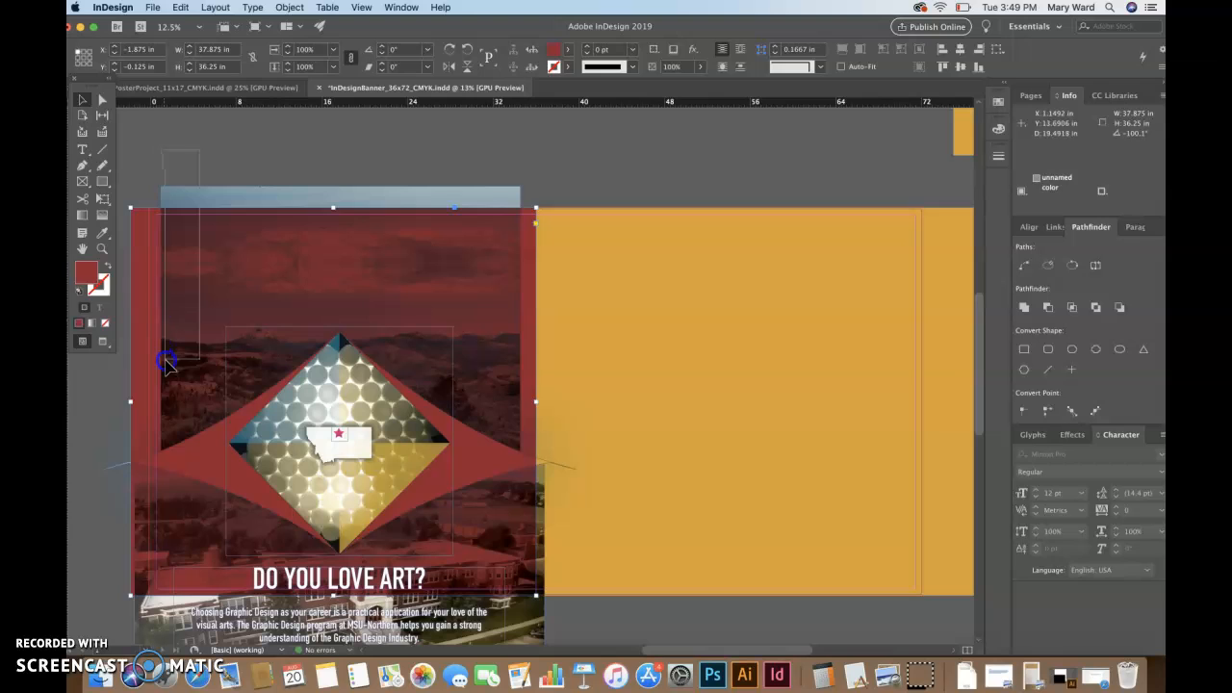
drag(169, 396, 168, 395)
shift+click(146, 332)
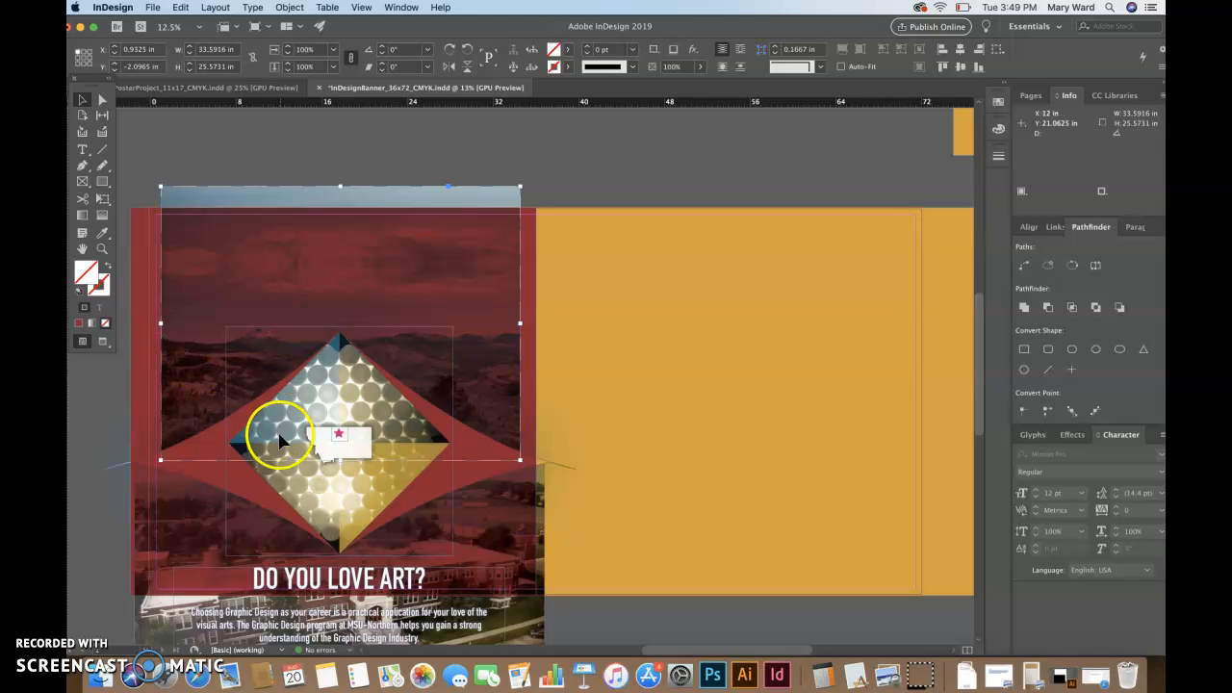
key(w)
key(e)
drag(160, 460, 112, 584)
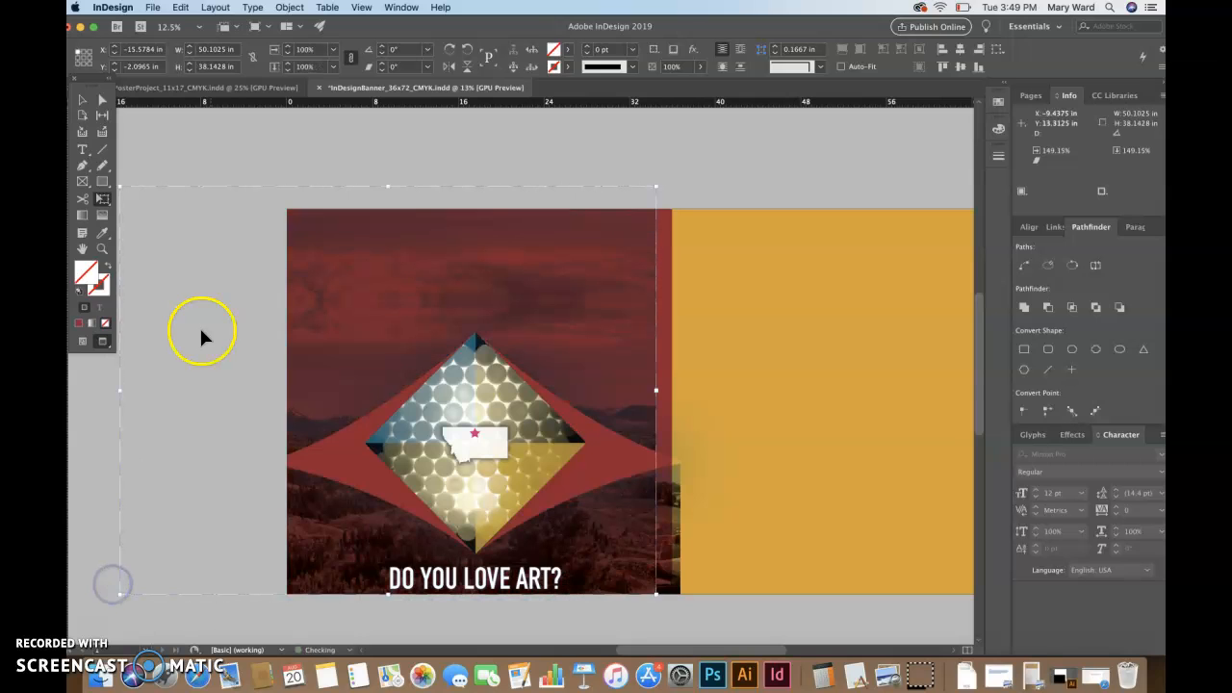
- Nudge the landscape photo right to about X -14.05 in, aligning its right edge with the red rectangle's
key(shift+Right)
key(shift+Right)
key(shift+Right)
key(shift+Right)
key(shift+Right)
key(shift+Right)
key(shift+Right)
key(shift+Right)
key(shift+Right)
key(shift+Right)
key(shift+Right)
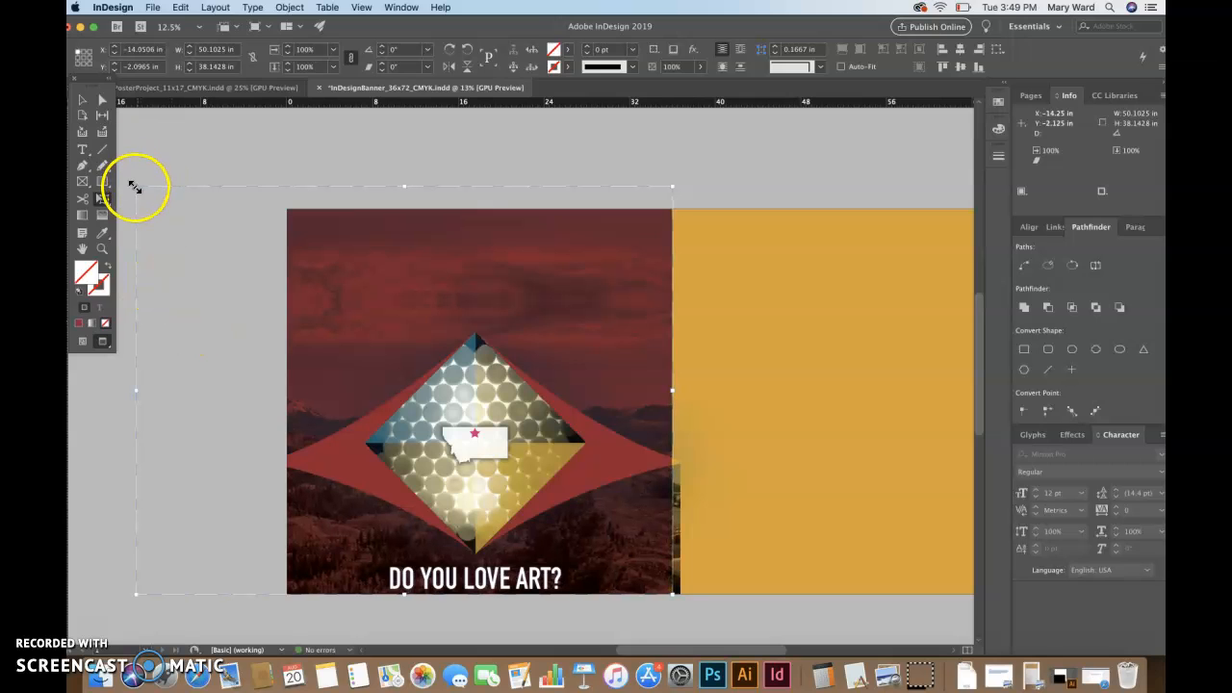
- Scale the landscape photo down from its top-left corner to about 47.9 x 36.5 in
drag(135, 188, 159, 206)
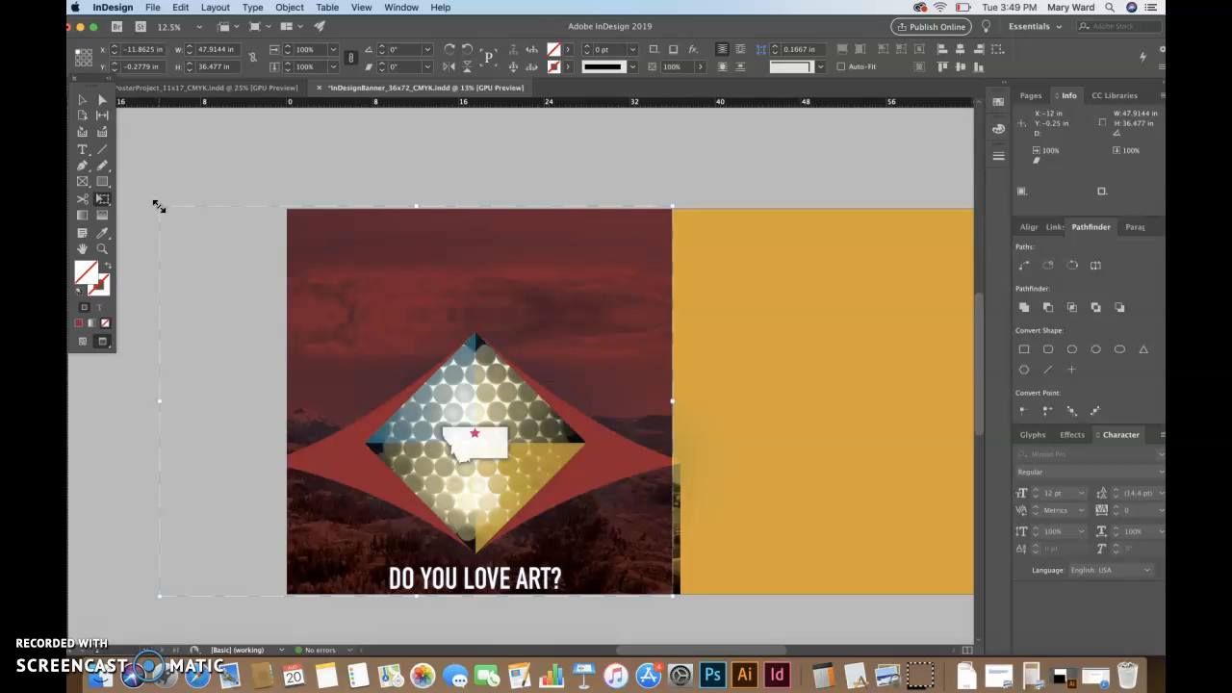
click(87, 99)
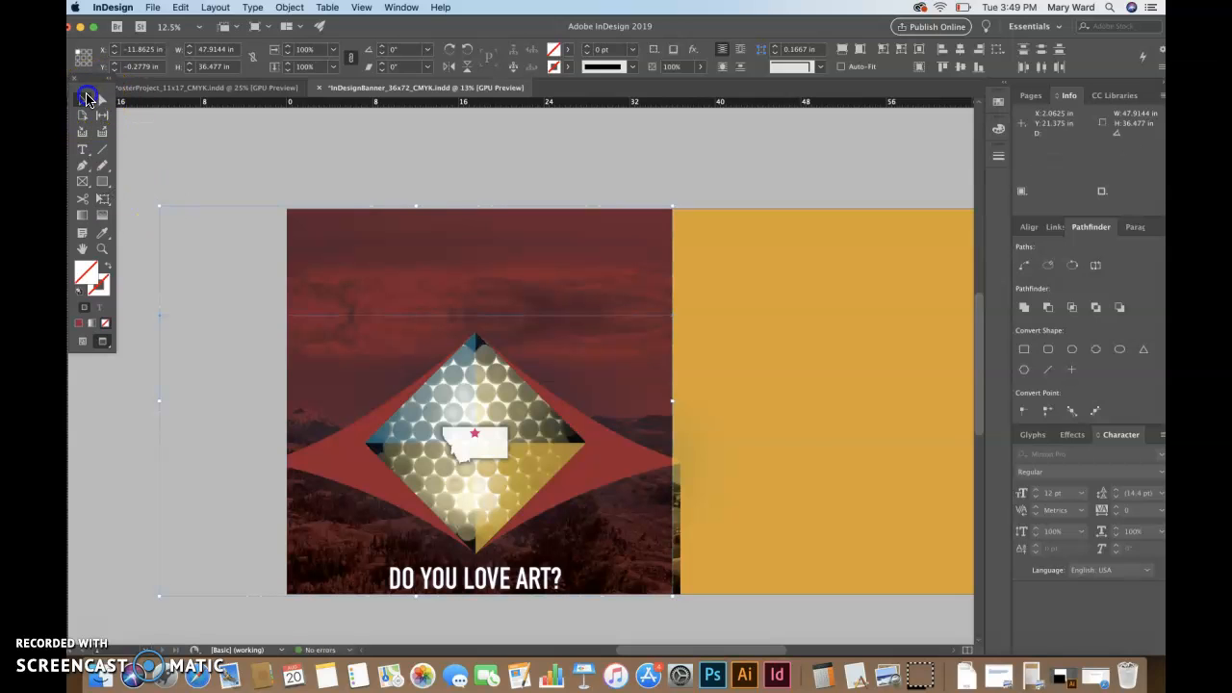
click(197, 149)
- Show the guides and pasteboard, and stretch the landscape photo's bottom edge down to a height of about 38.28 in
key(w)
click(207, 523)
mouse_move(416, 595)
mouse_down()
mouse_move(416, 640)
mouse_move(418, 614)
mouse_up()
- Move the landscape photo up to about Y -11.53 in, and preview the banner without guides
click(221, 313)
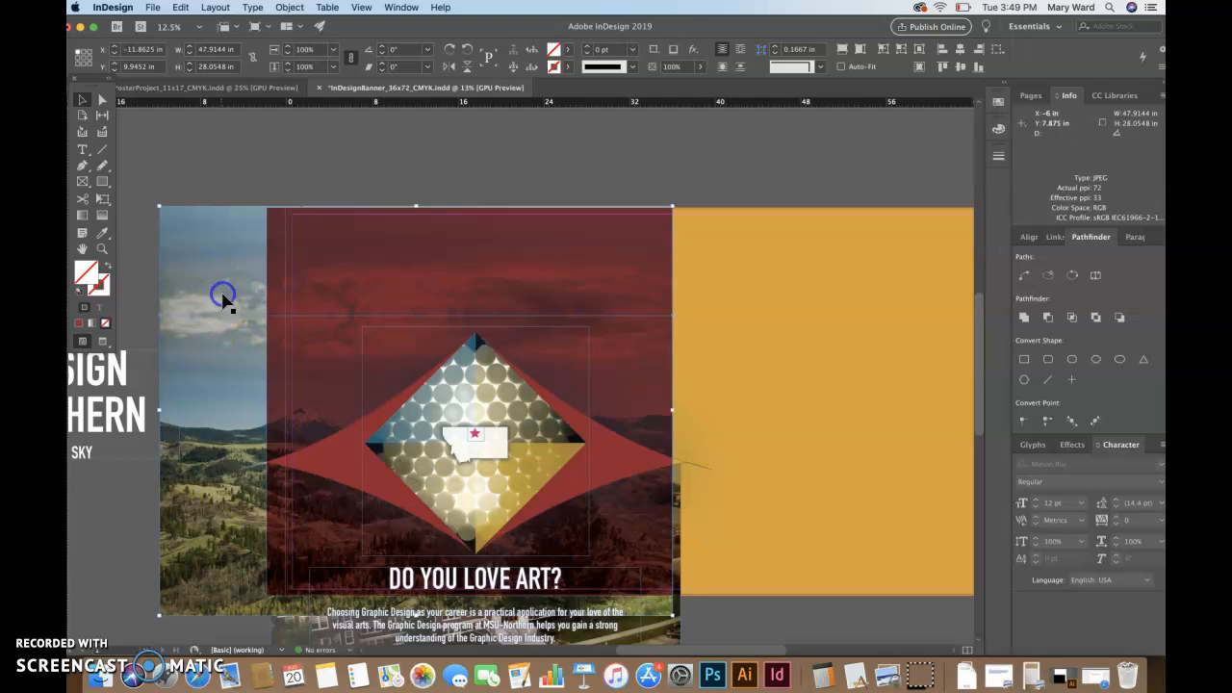
key(shift+Up)
key(shift+Up)
key(shift+Up)
key(shift+Up)
key(shift+Up)
key(shift+Up)
key(shift+Up)
key(shift+Up)
key(shift+Up)
key(shift+Up)
key(shift+Up)
key(shift+Up)
key(shift+Up)
key(shift+Up)
key(shift+Up)
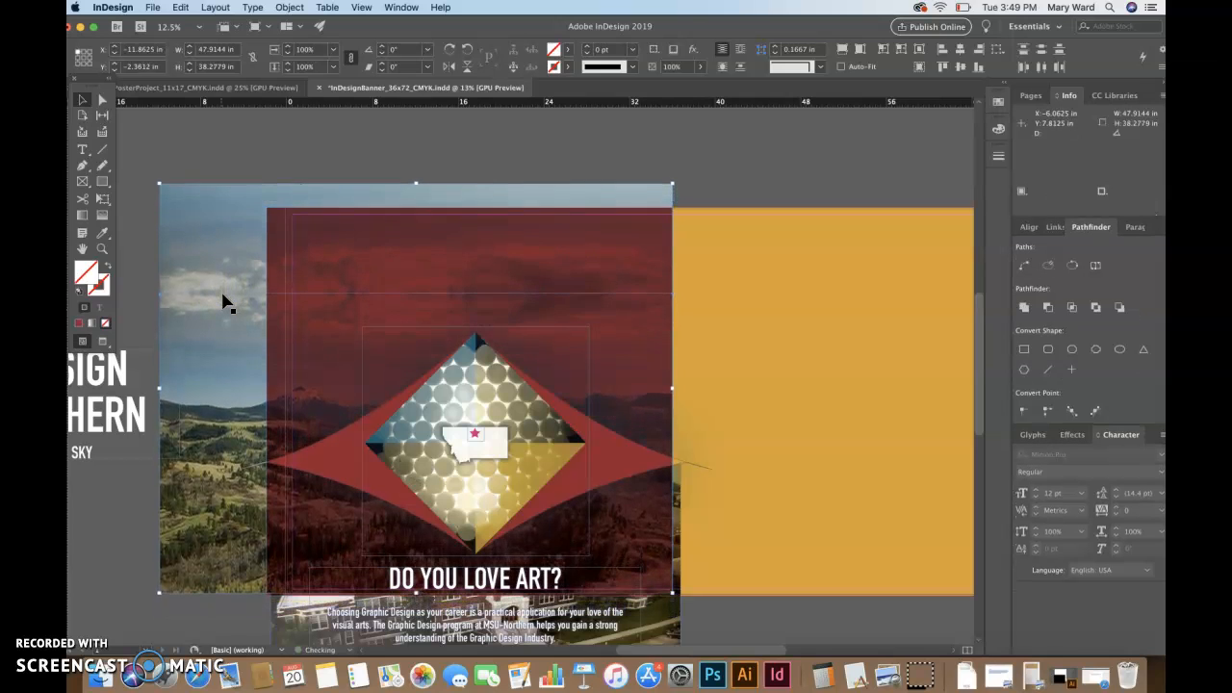
key(shift+Up)
key(shift+Up)
key(shift+Up)
key(shift+Up)
key(shift+Up)
key(shift+Up)
key(shift+Up)
key(shift+Up)
key(shift+Up)
key(shift+Up)
key(shift+Up)
key(shift+Up)
key(shift+Up)
key(shift+Up)
key(shift+Up)
key(shift+Up)
key(shift+Up)
key(shift+Up)
key(shift+Up)
key(shift+Up)
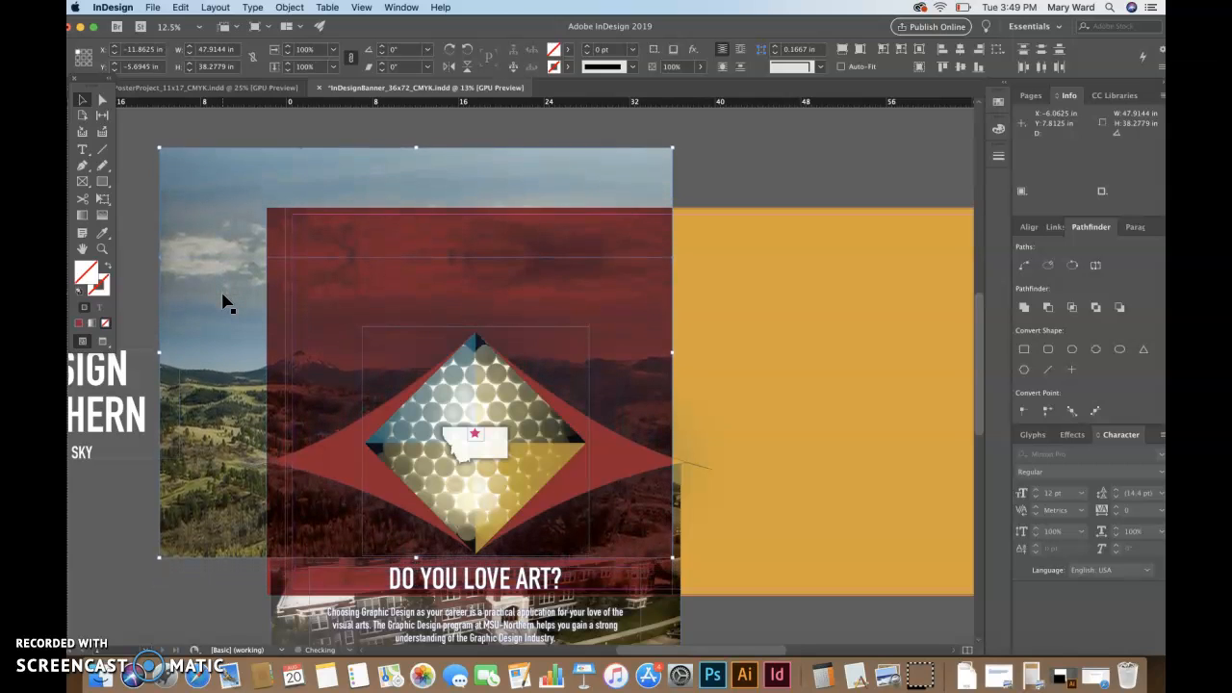
key(shift+Up)
key(shift+Up)
key(shift+Up)
key(shift+Up)
key(shift+Up)
key(shift+Up)
key(shift+Up)
key(shift+Up)
key(shift+Up)
key(shift+Up)
key(shift+Up)
key(shift+Up)
key(shift+Up)
key(shift+Up)
key(shift+Up)
key(shift+Up)
key(shift+Up)
key(shift+Up)
key(shift+Up)
key(shift+Up)
key(shift+Up)
key(shift+Up)
key(shift+Up)
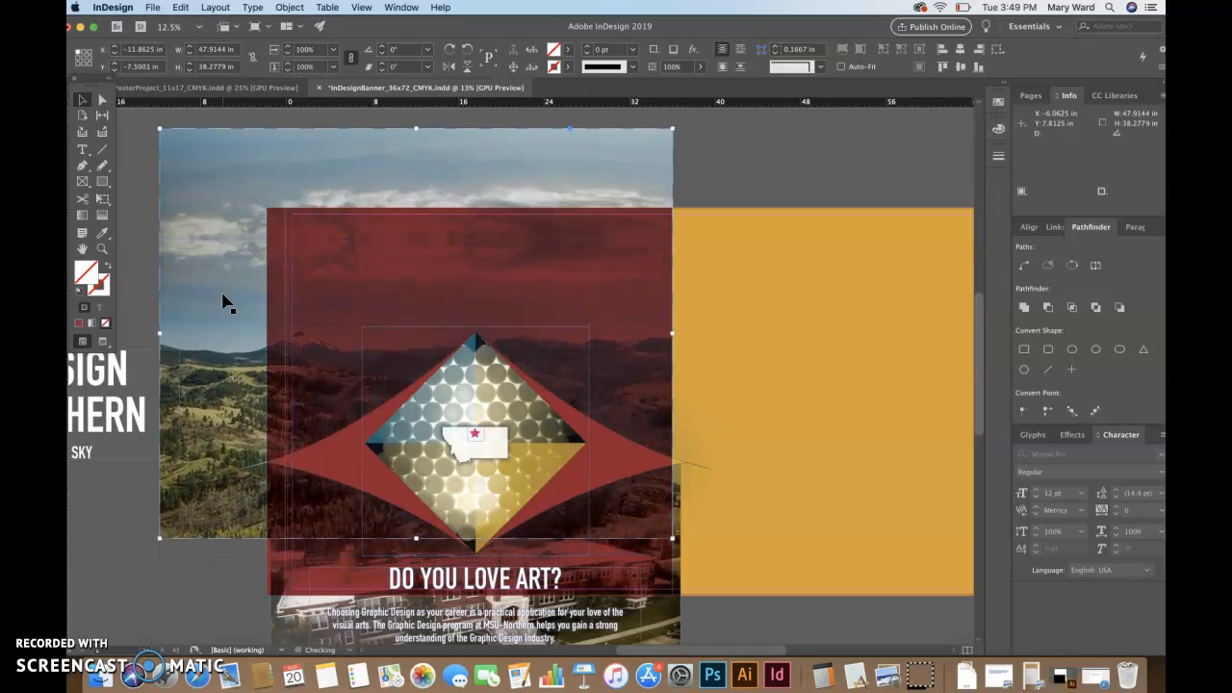
key(shift+Up)
key(shift+Up)
key(shift+Up)
key(shift+Up)
key(shift+Up)
key(shift+Up)
key(shift+Up)
key(shift+Up)
key(shift+Up)
key(shift+Up)
key(shift+Up)
key(shift+Up)
key(shift+Up)
key(shift+Up)
key(shift+Up)
key(shift+Up)
key(shift+Up)
key(shift+Up)
key(shift+Up)
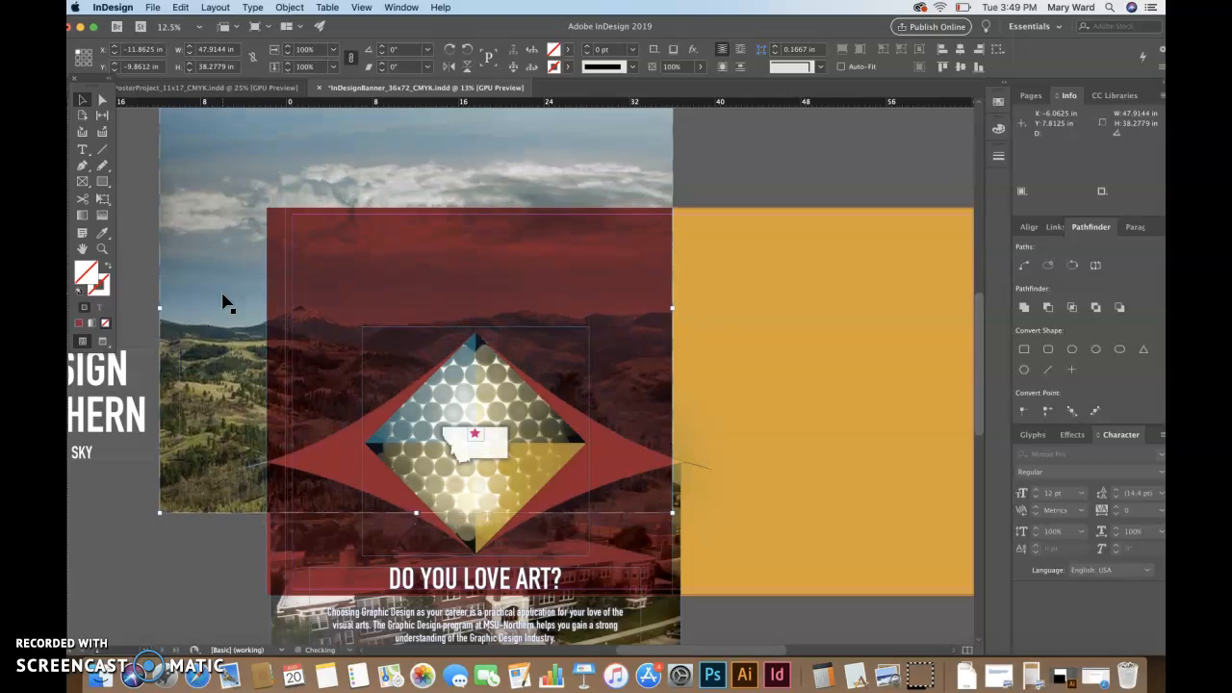
key(w)
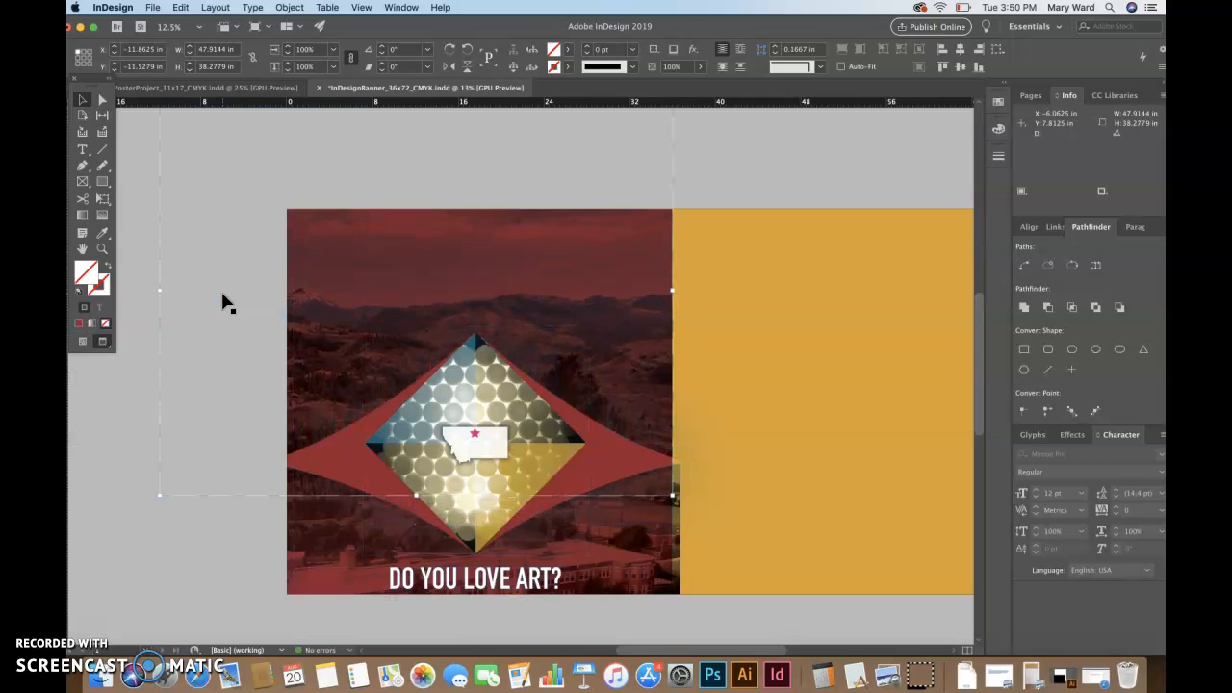